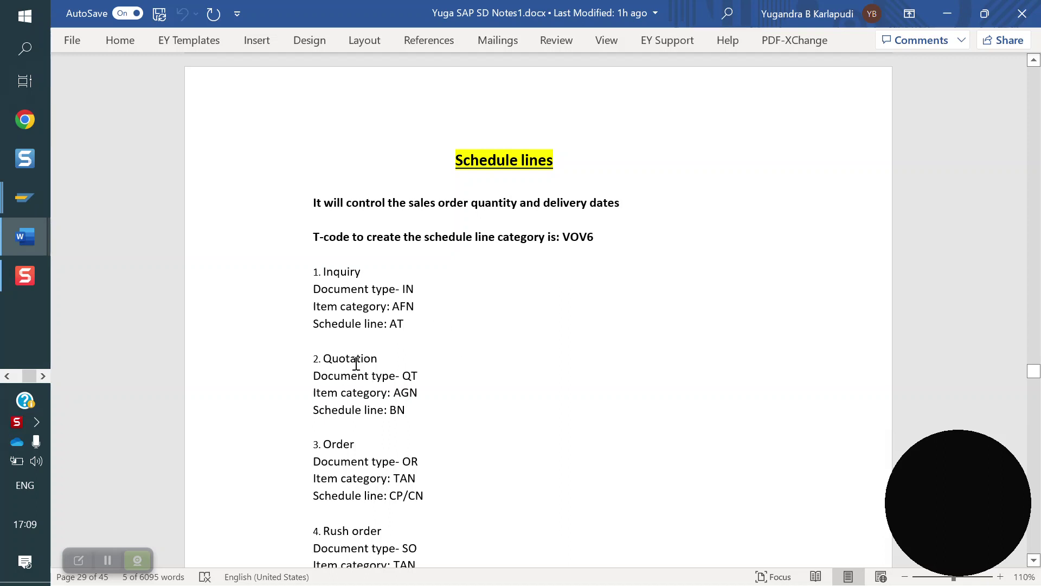
Read the schedule line notes from Inquiry through Intercompany STO return, covering each document type, item category and schedule line.
scroll(405, 418, down, 3)
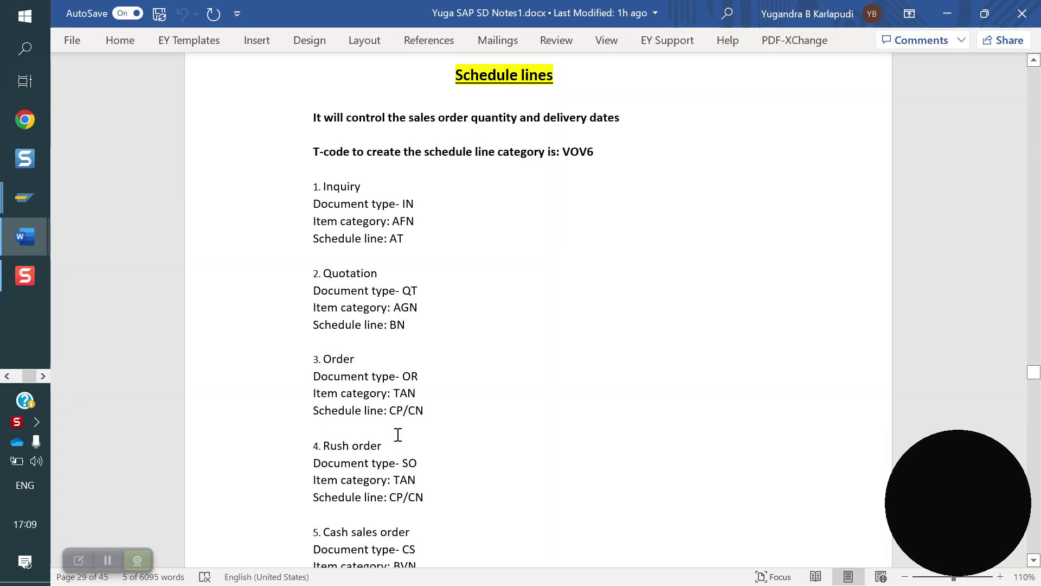
scroll(374, 434, down, 3)
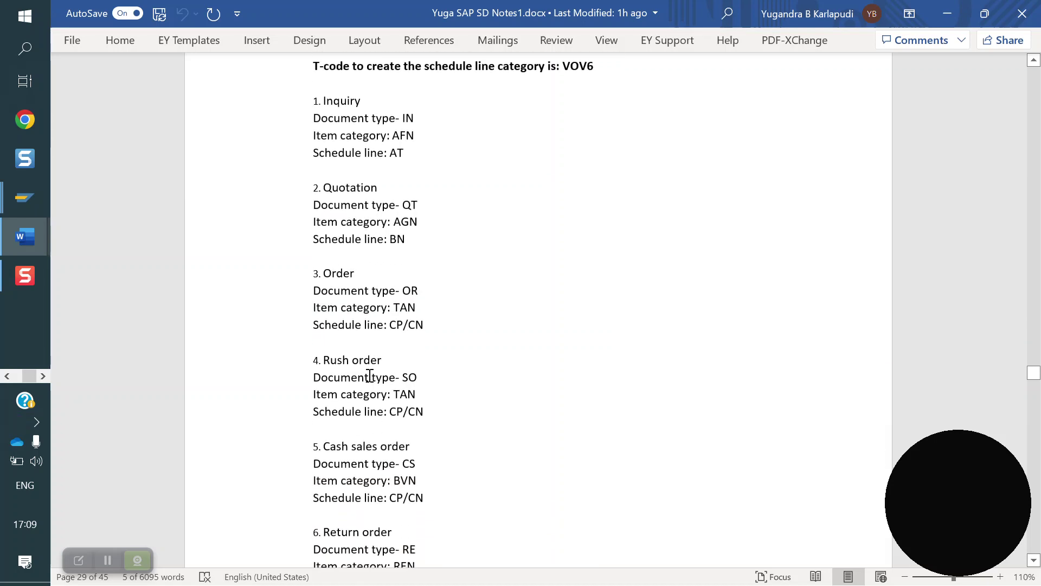
scroll(446, 422, down, 5)
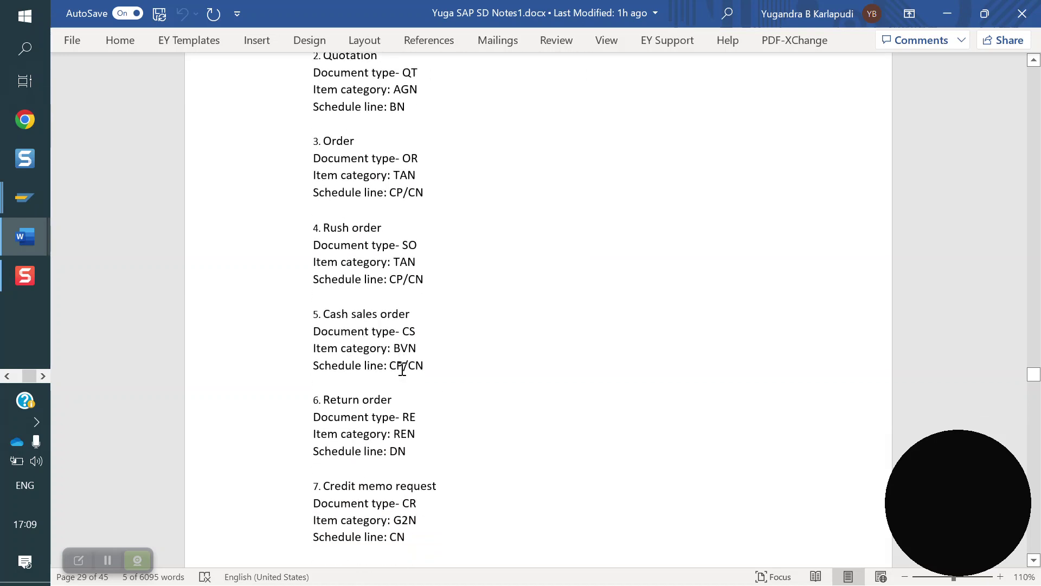
scroll(403, 402, down, 4)
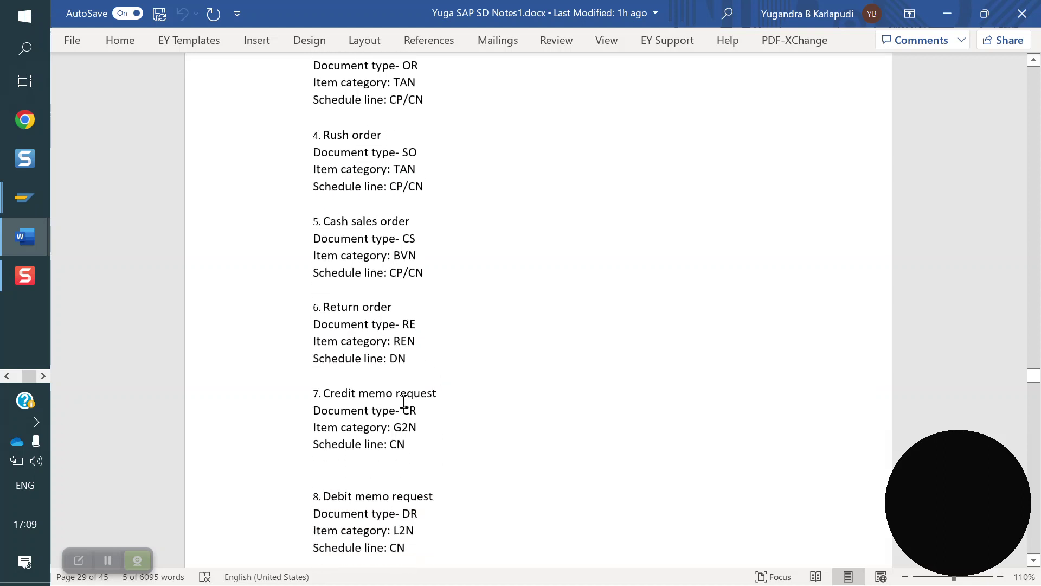
scroll(382, 404, down, 4)
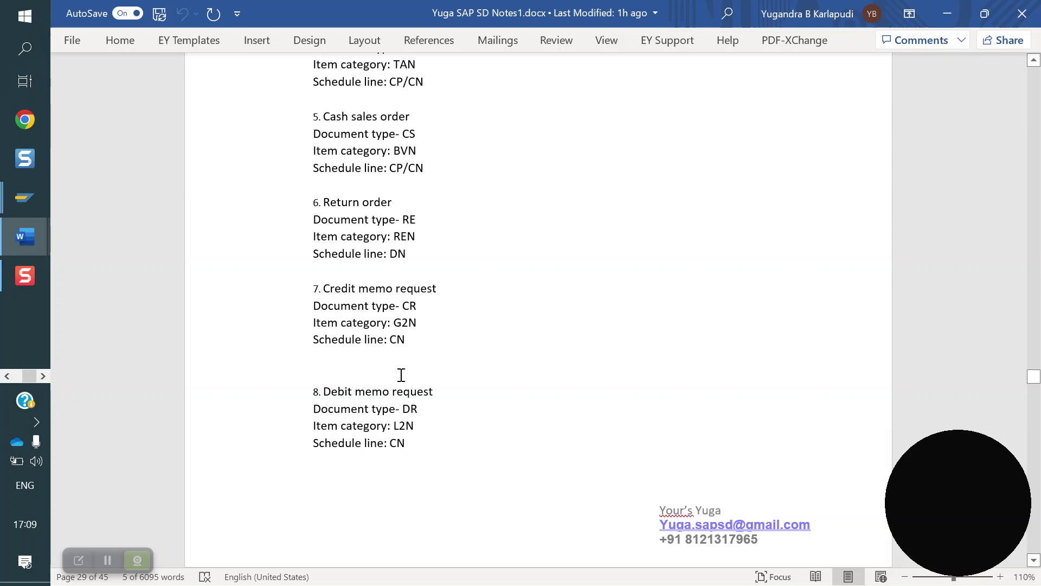
scroll(399, 372, down, 5)
scroll(422, 363, down, 11)
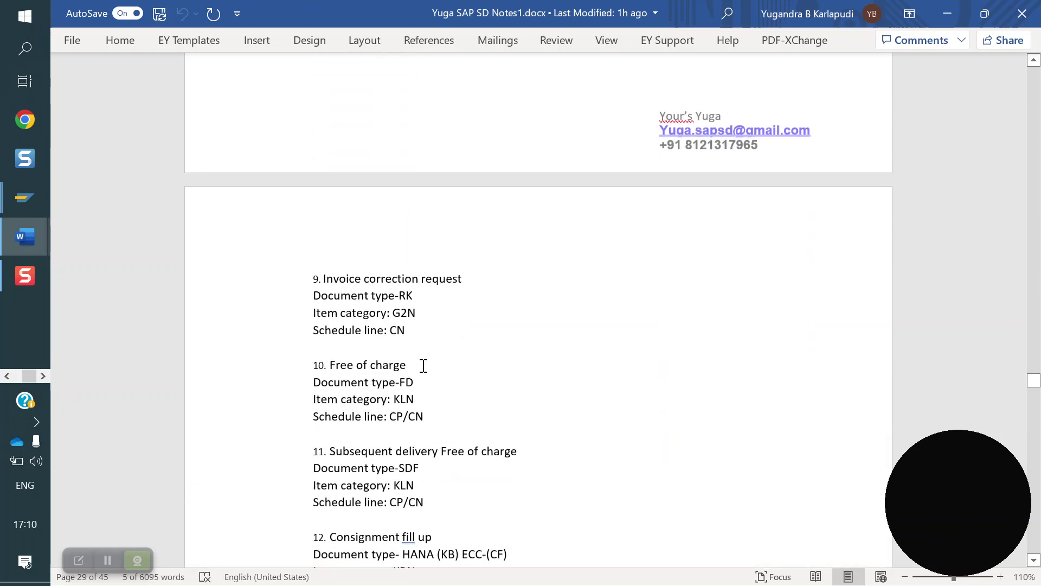
scroll(422, 354, down, 3)
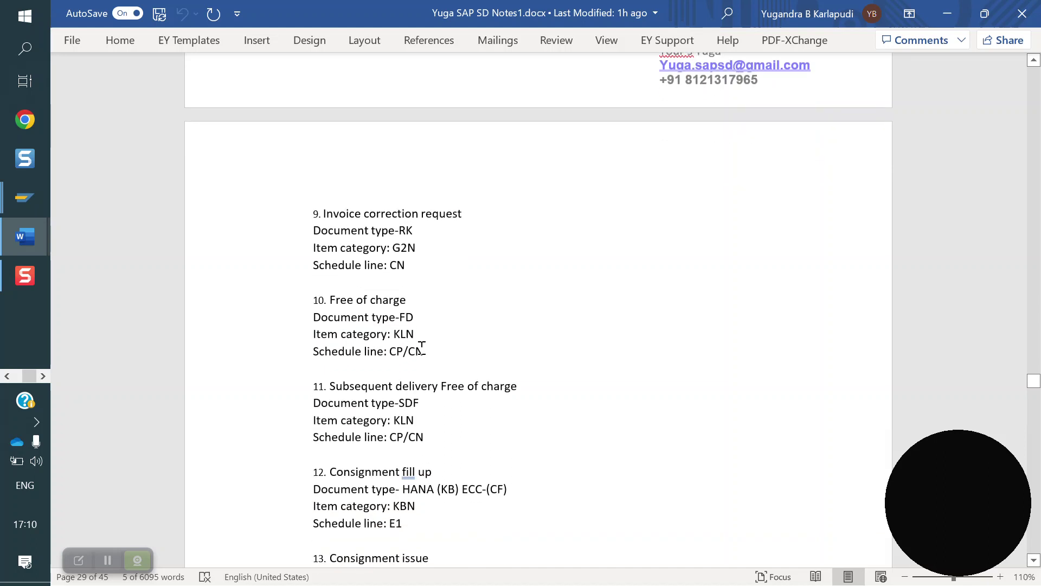
scroll(422, 347, down, 4)
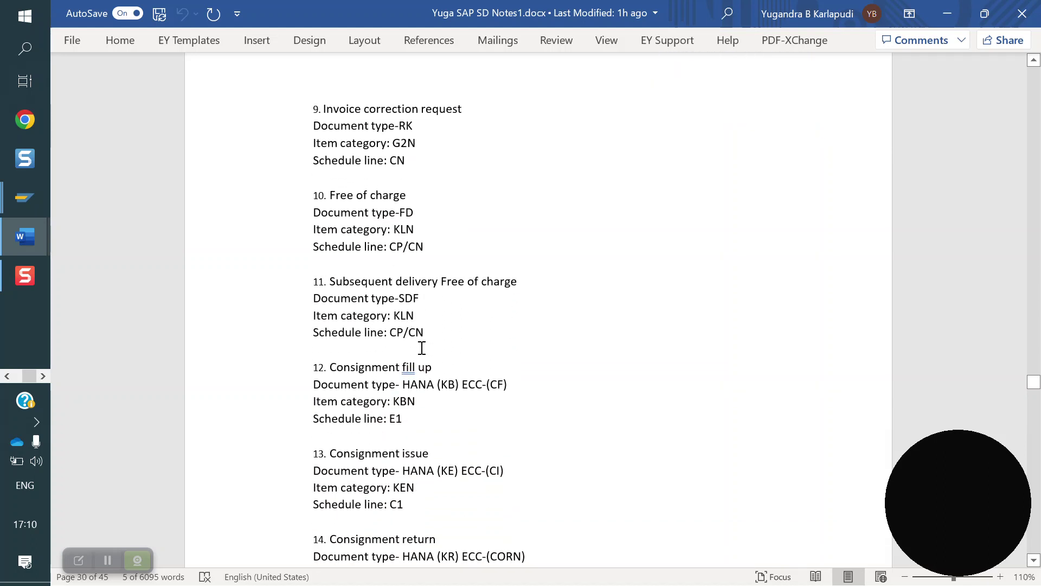
scroll(425, 318, down, 2)
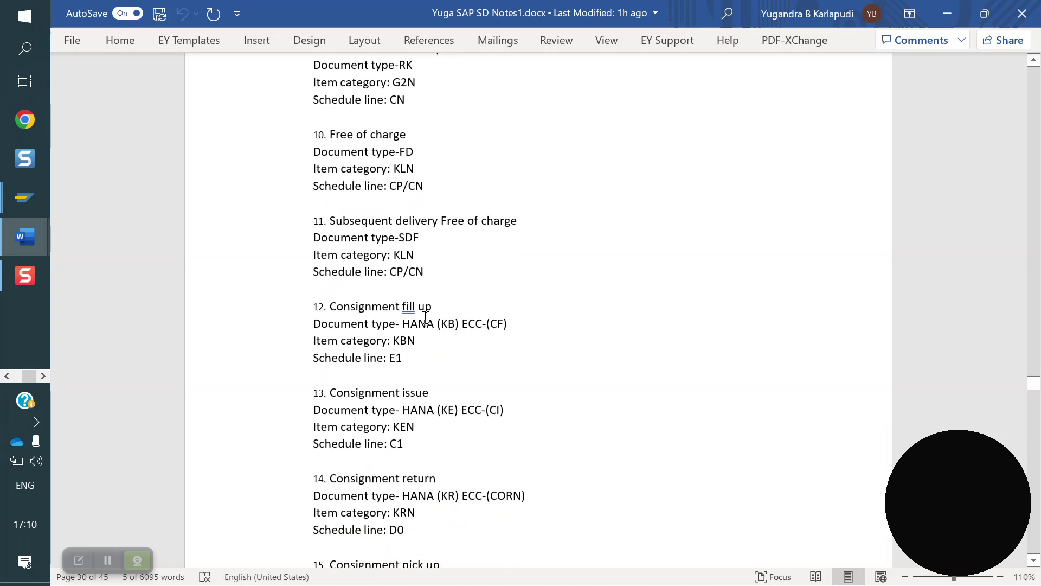
scroll(411, 361, down, 5)
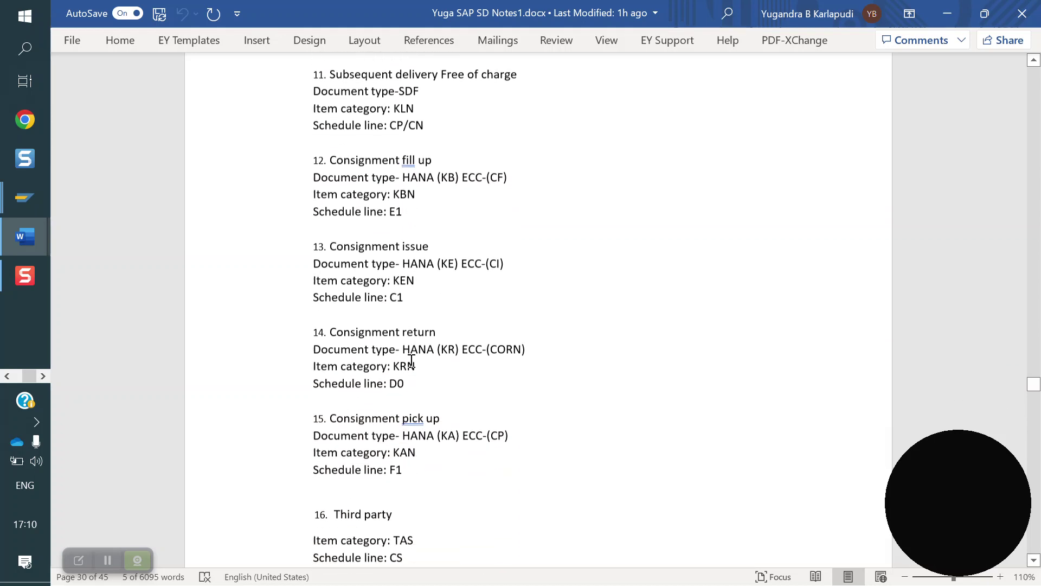
scroll(405, 365, down, 4)
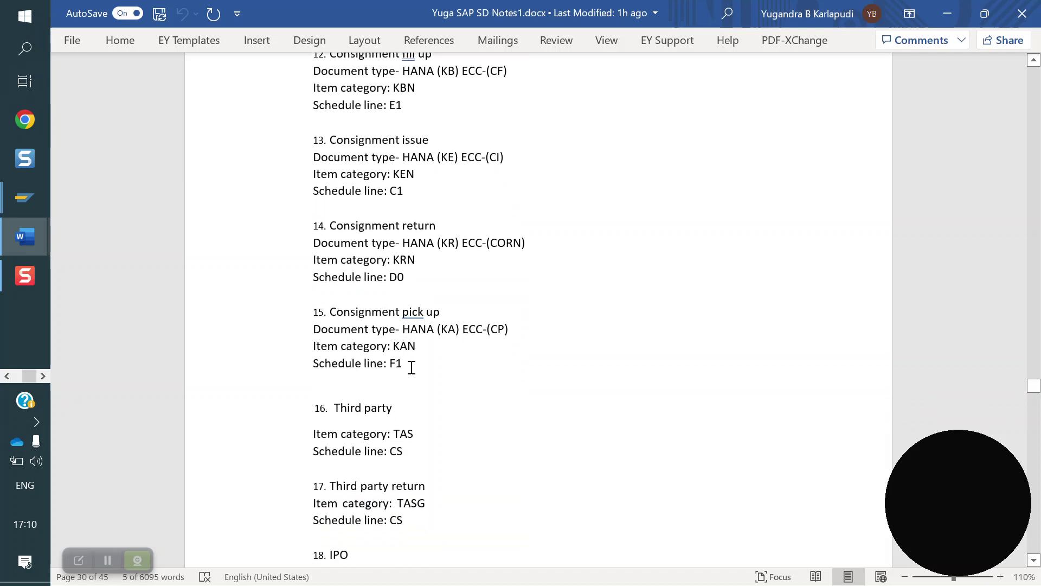
scroll(412, 366, down, 1)
scroll(411, 368, down, 4)
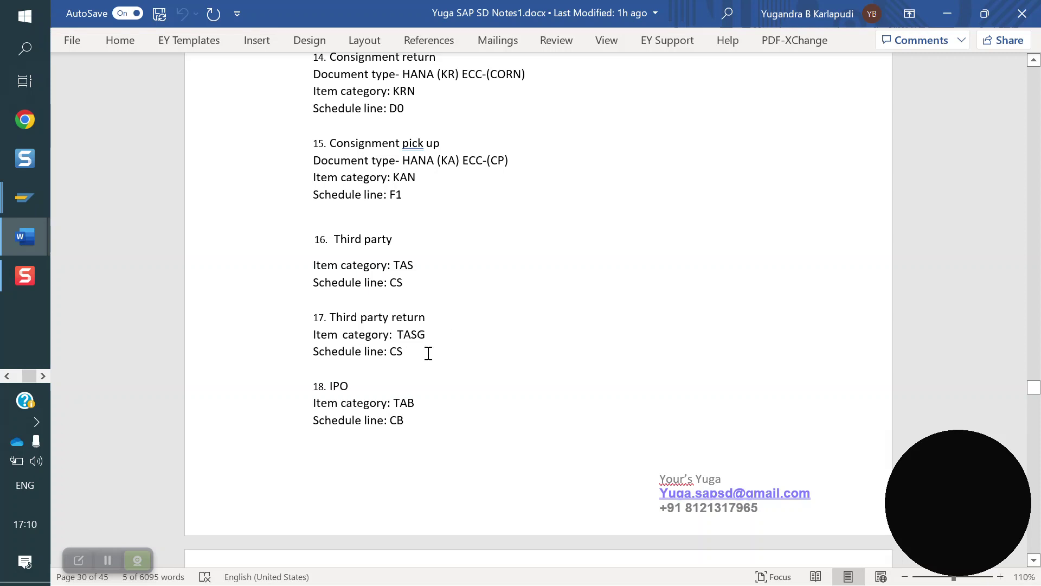
scroll(419, 353, down, 4)
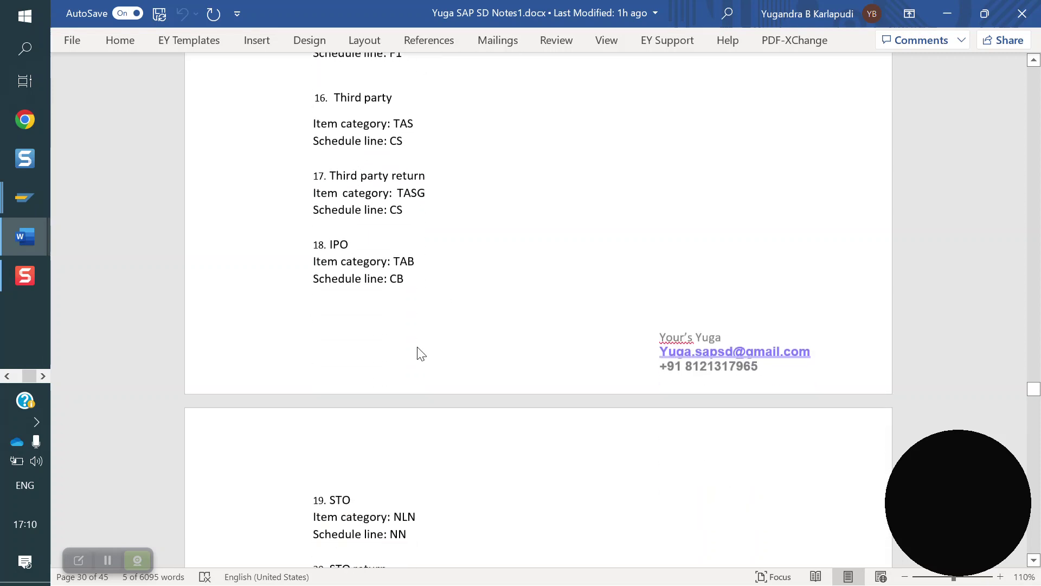
scroll(425, 290, down, 8)
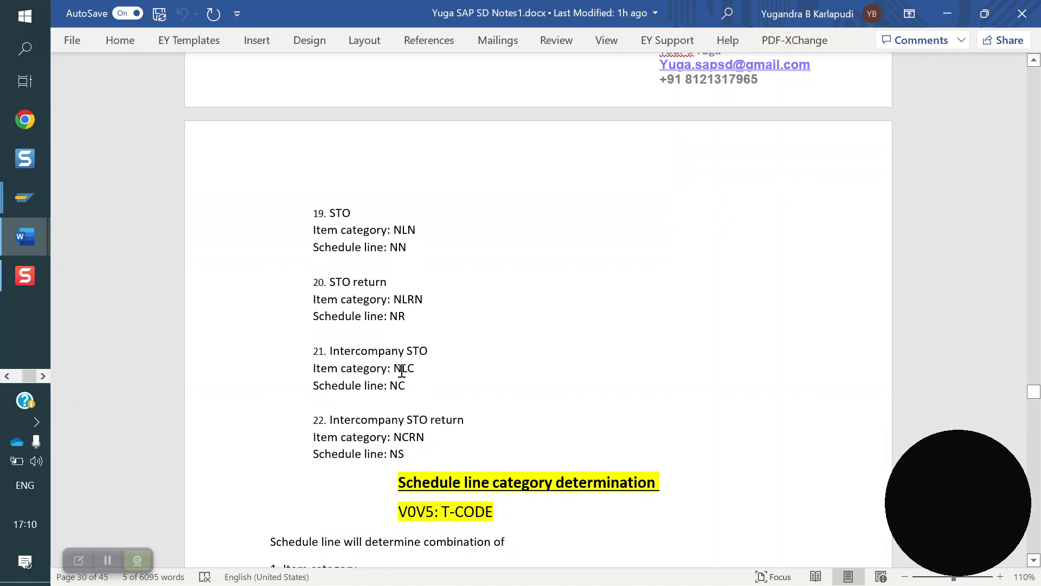
scroll(418, 389, down, 1)
scroll(419, 388, down, 2)
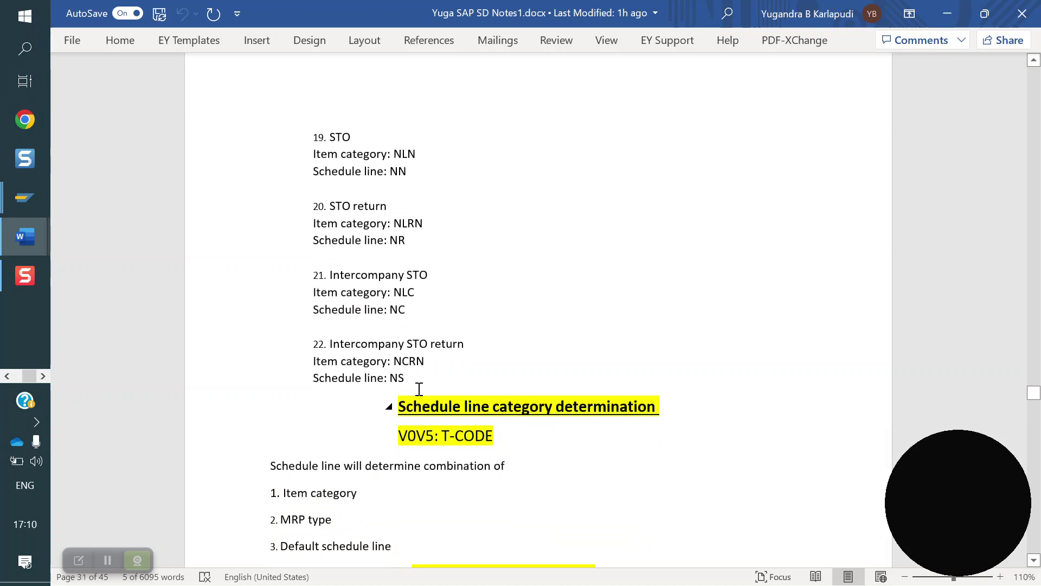
Switch to the SAP Easy Access session, run transaction VOV6 and open the details of schedule line category CN at its delivery block.
mouse_move(20, 203)
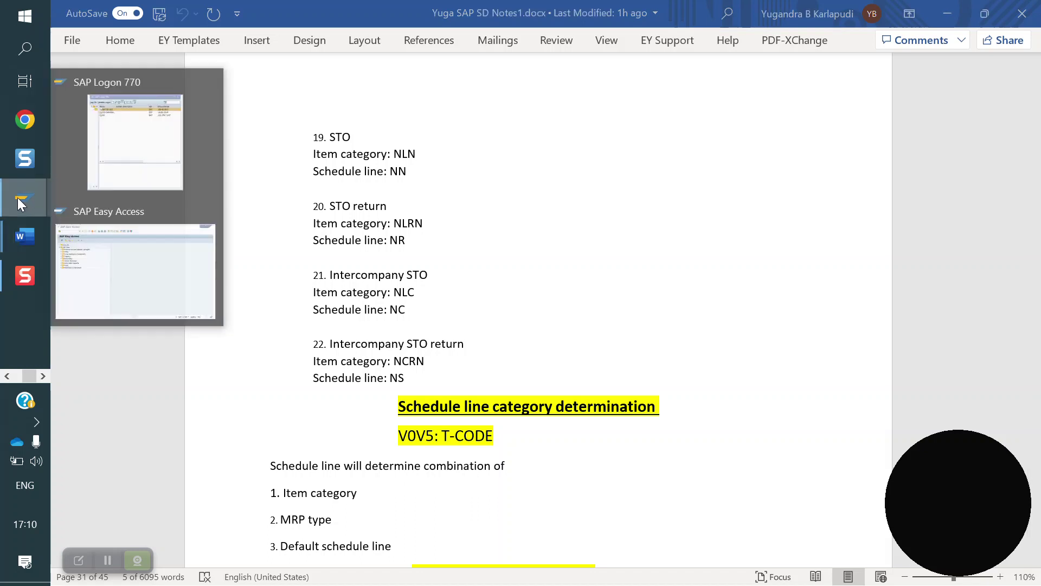
click(151, 261)
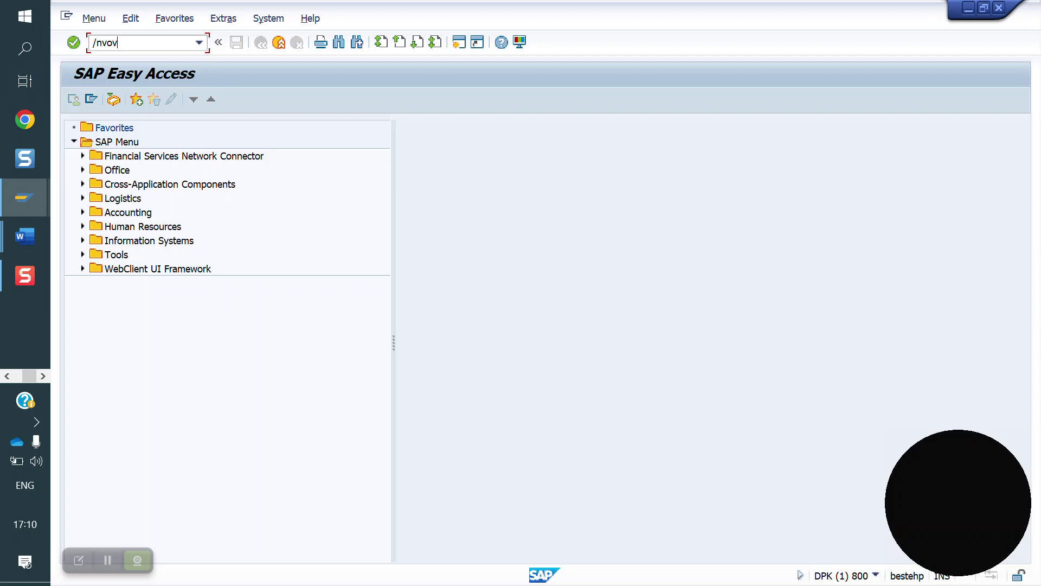
key(Return)
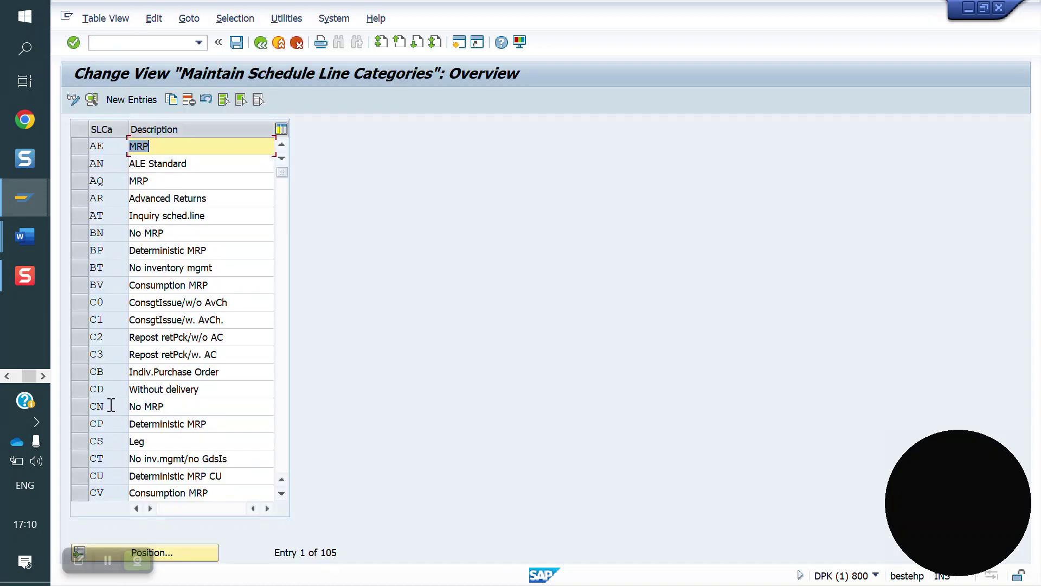
double_click(111, 406)
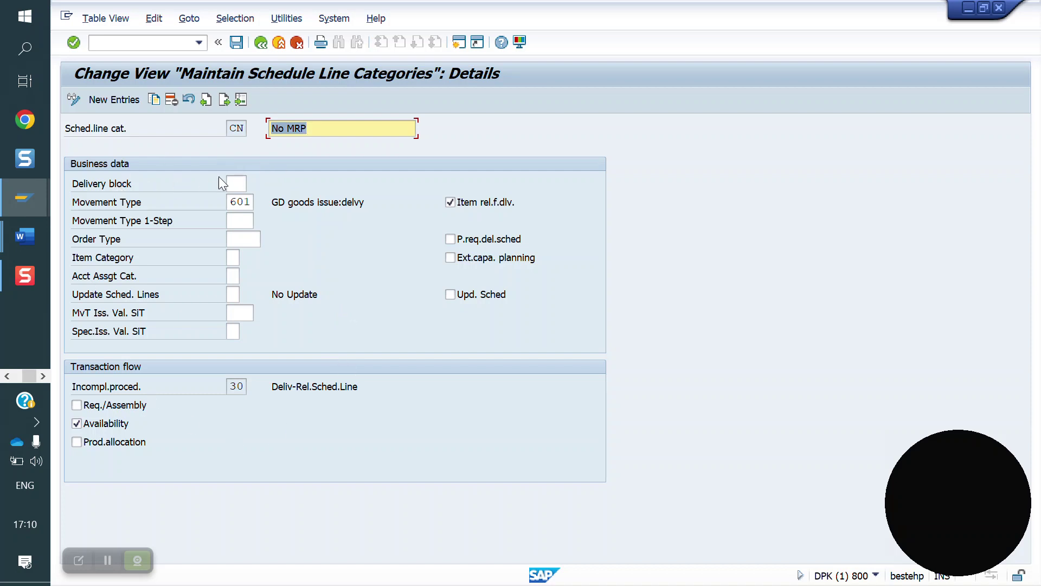
click(237, 179)
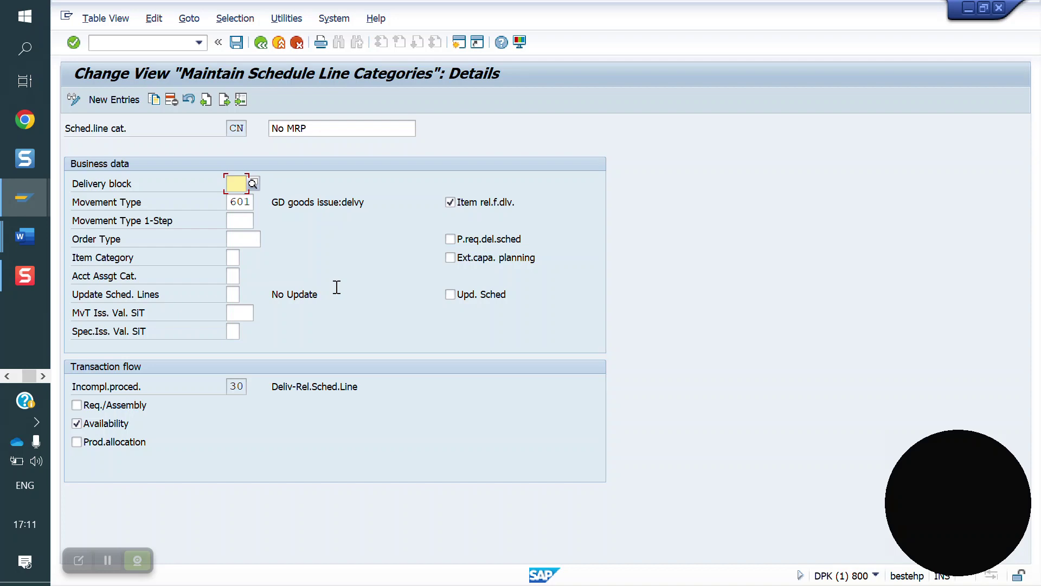
Switch to the Yuga SAP SD Notes1 document in Word and review the list of standard movement types, including 651 for goods return.
mouse_move(25, 236)
click(152, 323)
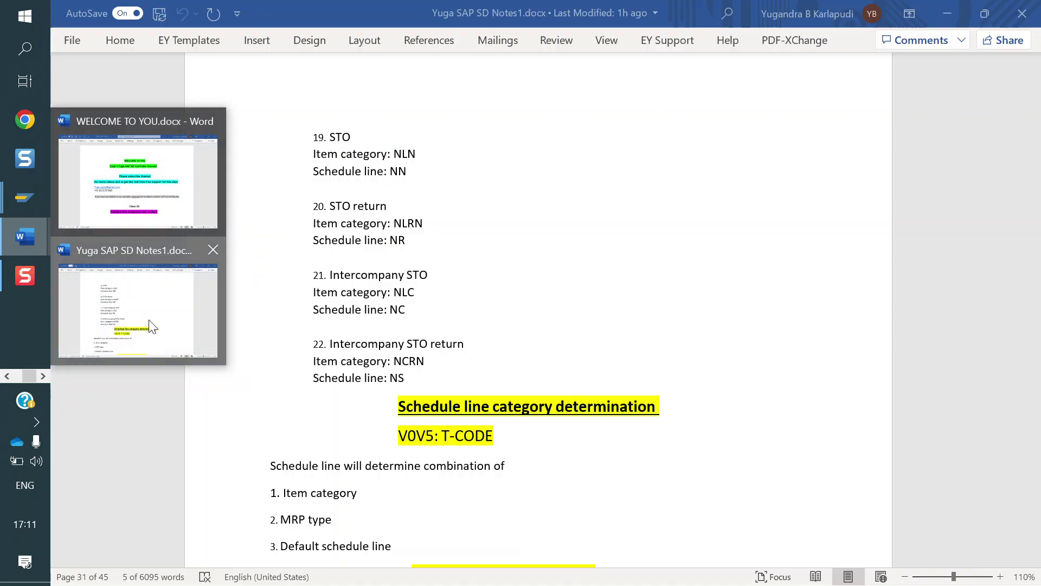
scroll(430, 375, down, 20)
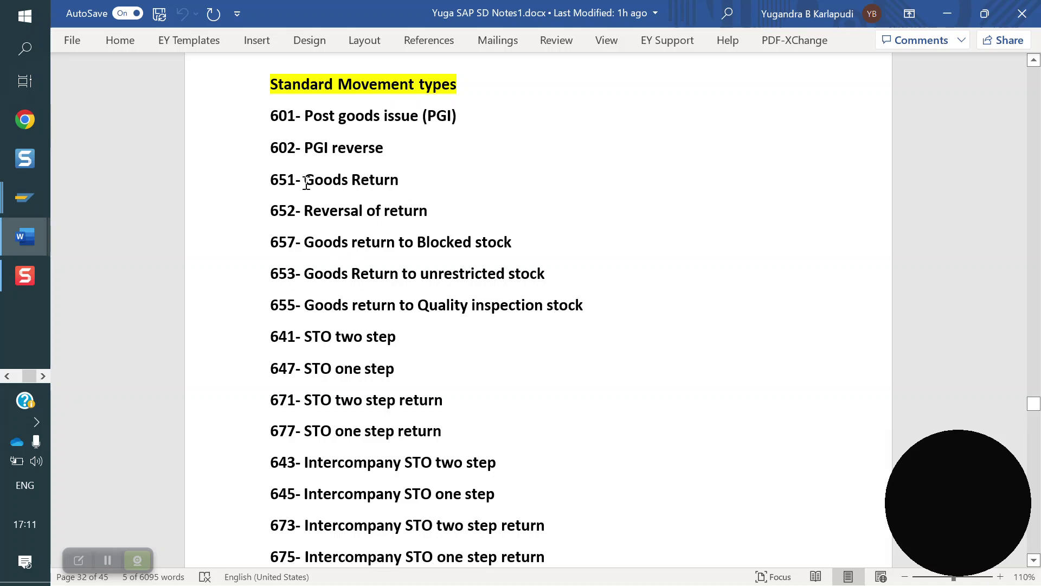
drag(292, 175, 269, 176)
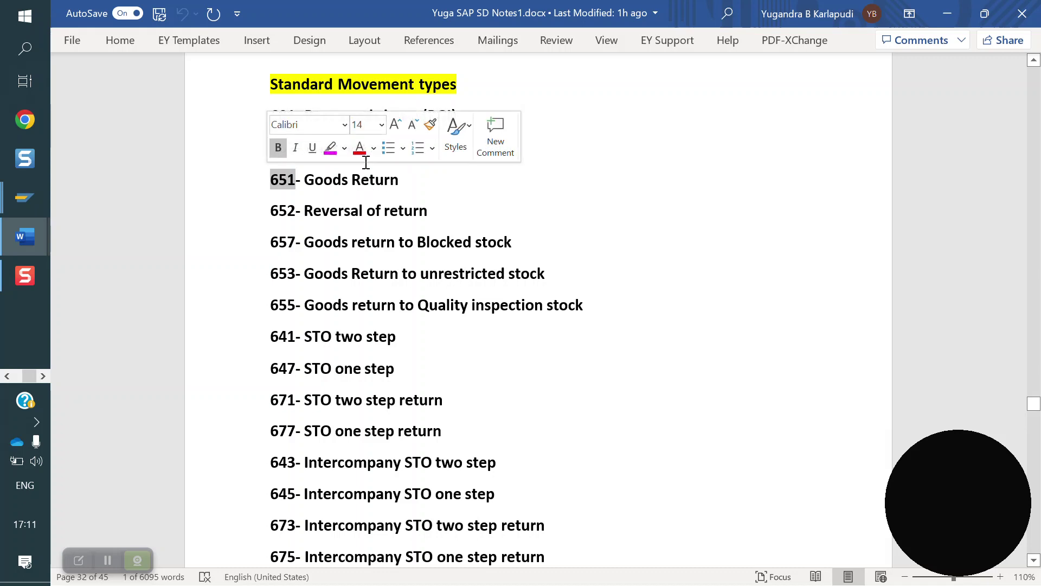
click(264, 104)
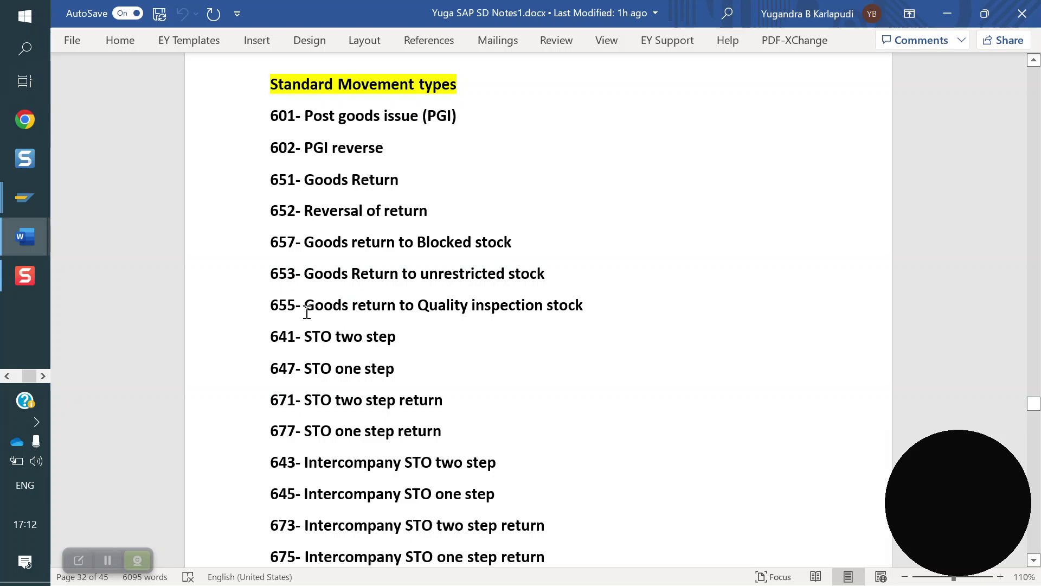
scroll(385, 404, down, 1)
scroll(385, 404, down, 1)
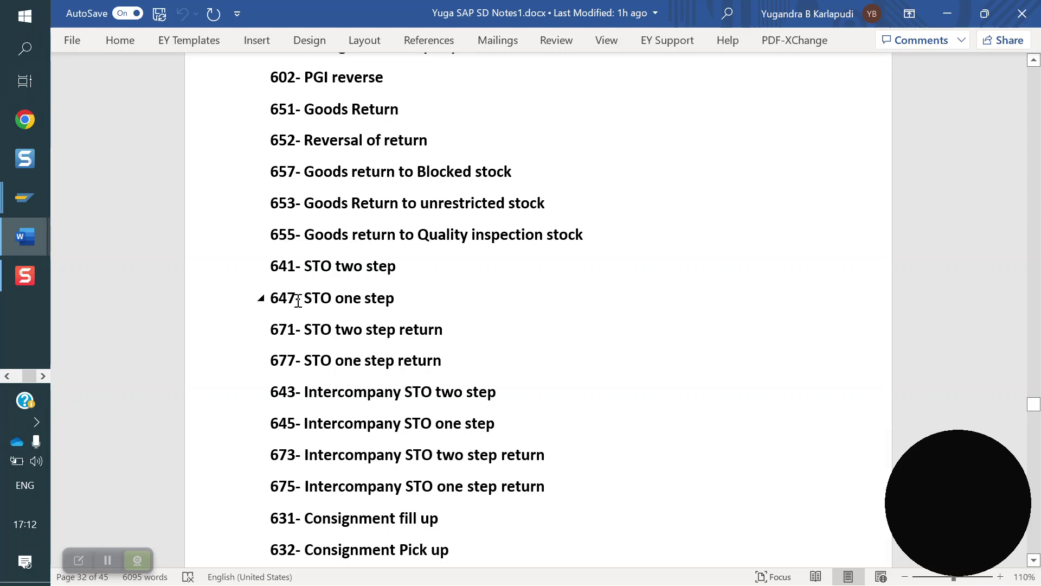
scroll(313, 378, down, 1)
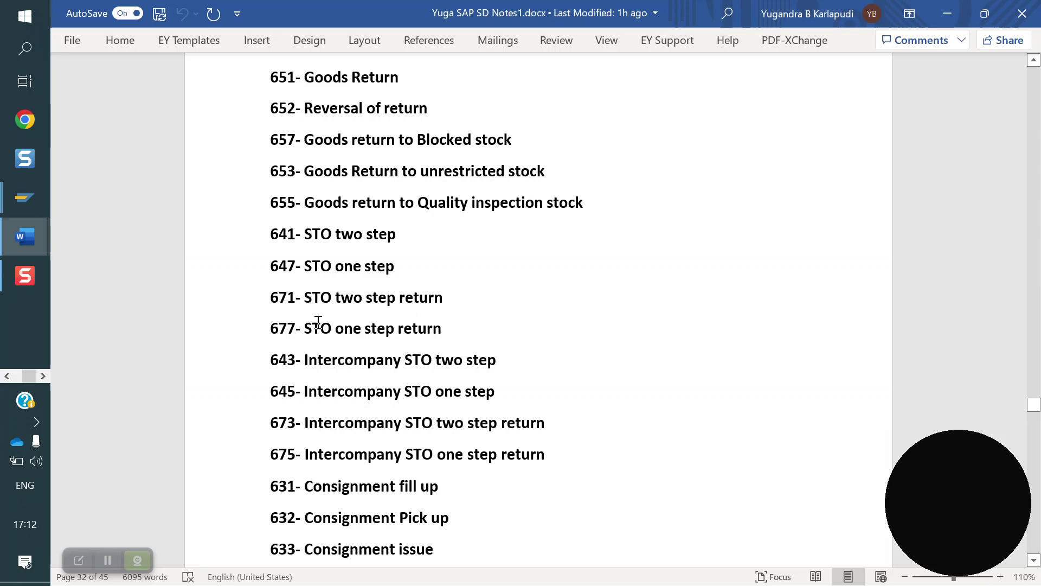
scroll(404, 341, down, 1)
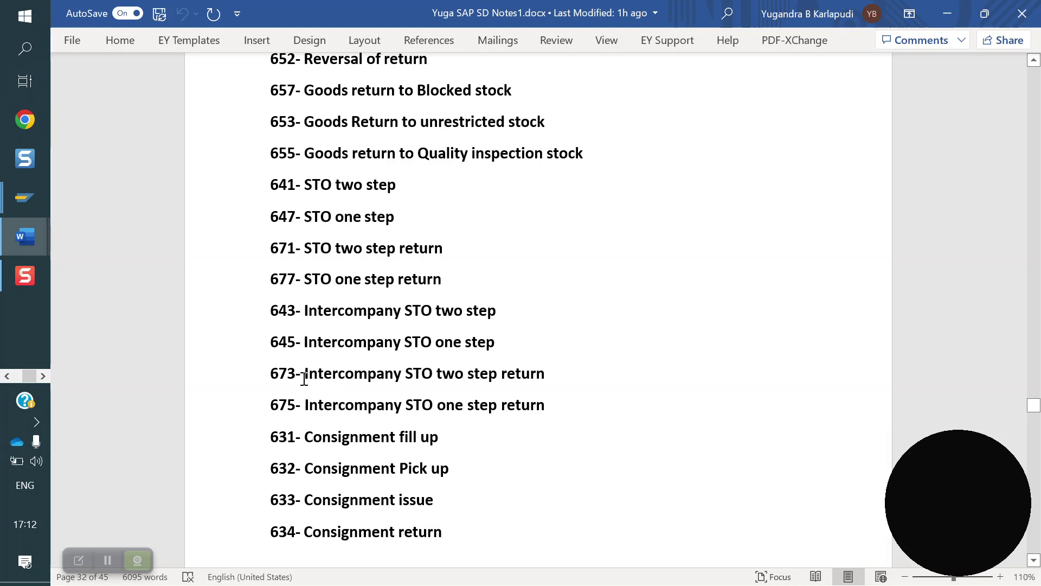
scroll(302, 420, down, 2)
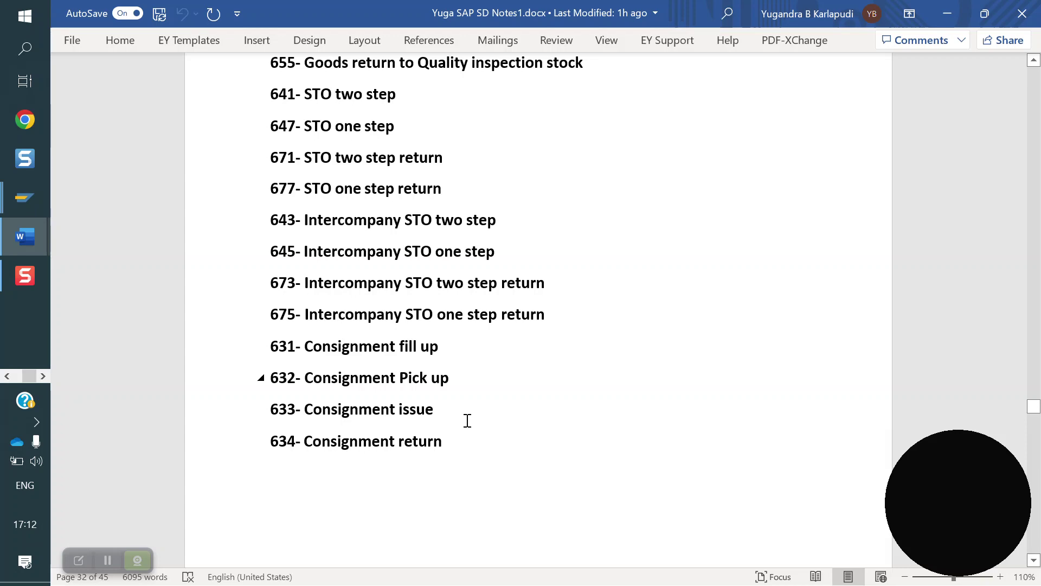
scroll(468, 420, up, 10)
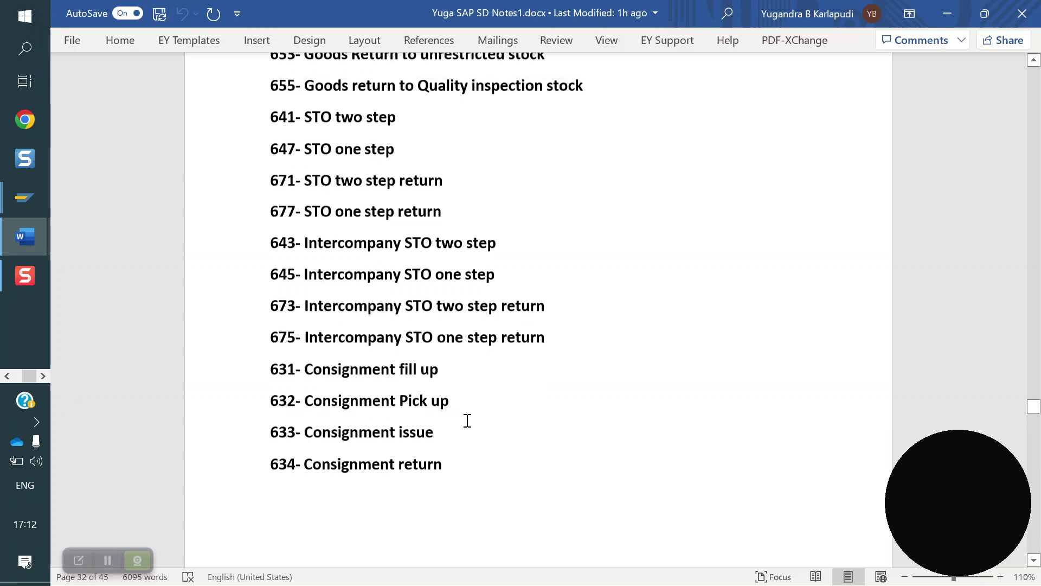
scroll(421, 305, up, 4)
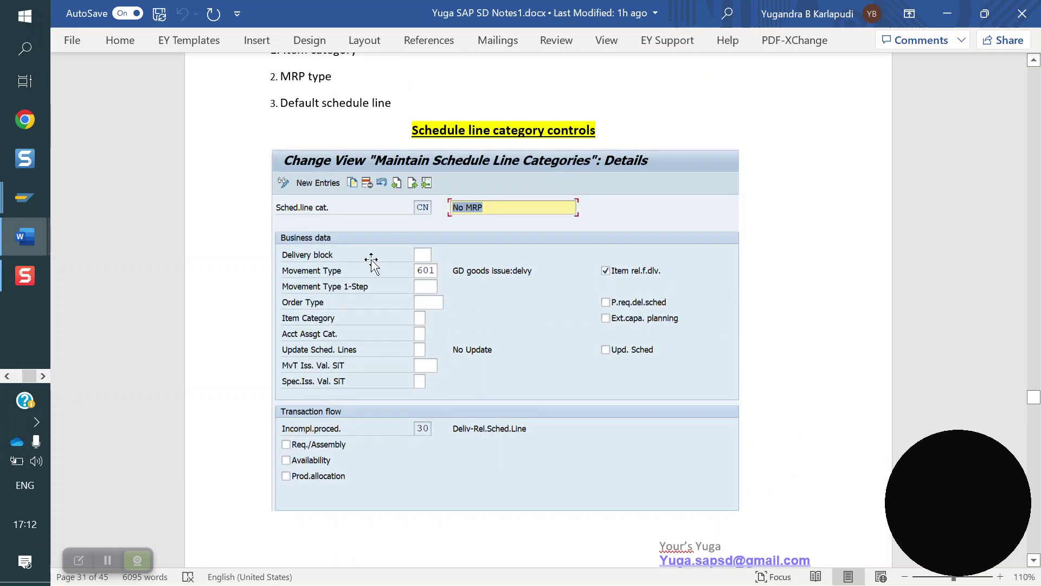
Return to the SAP details of category CN and examine the one-step movement type, order type and MvT Iss. Val. SiT fields.
mouse_move(21, 208)
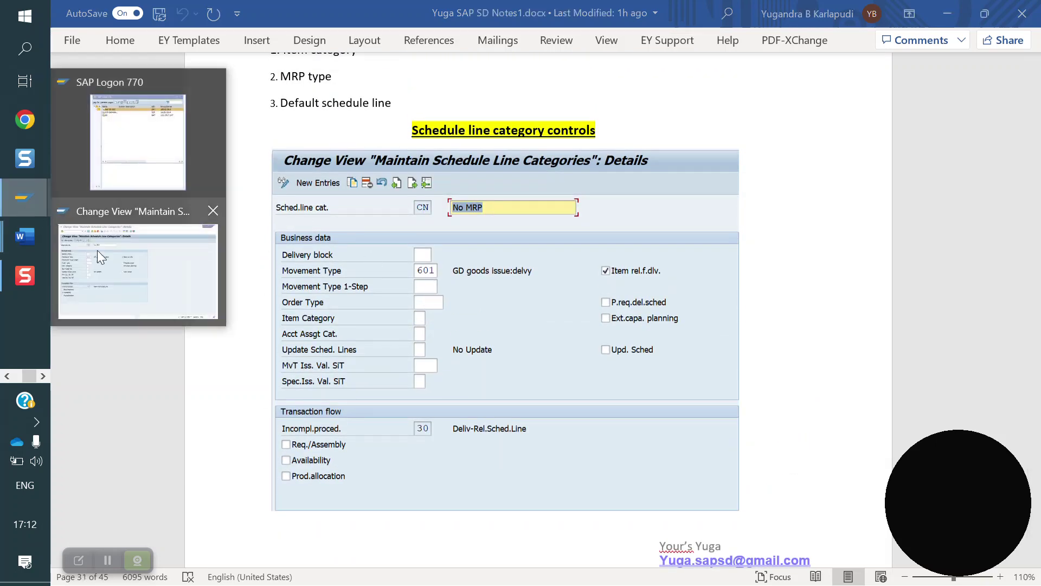
click(96, 249)
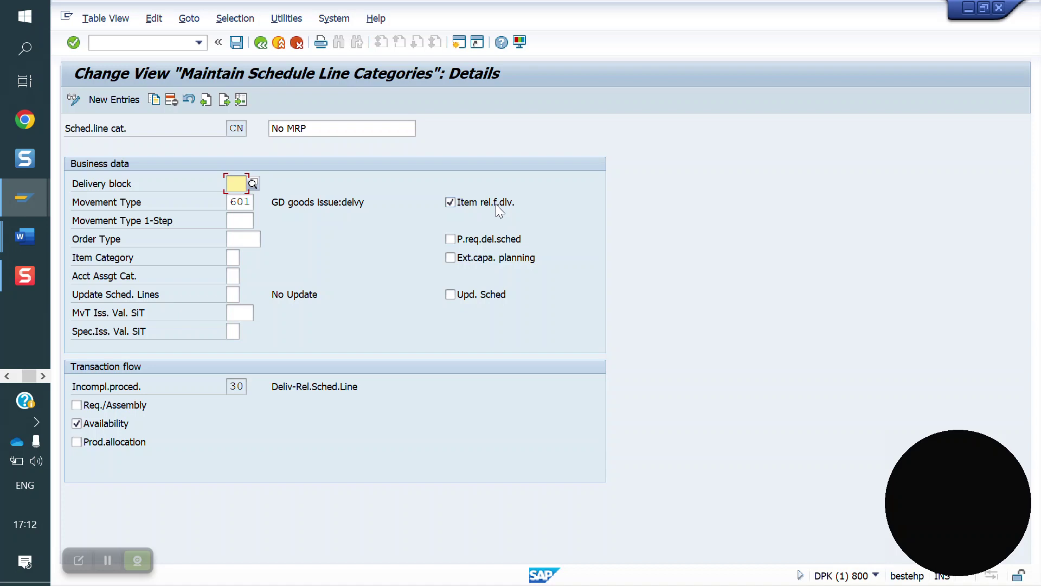
click(249, 215)
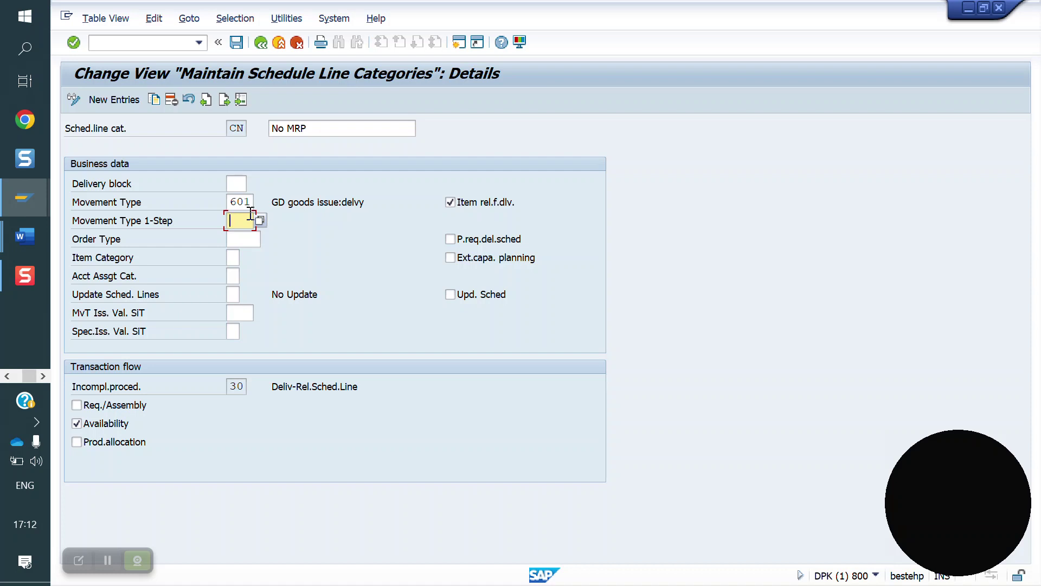
click(245, 237)
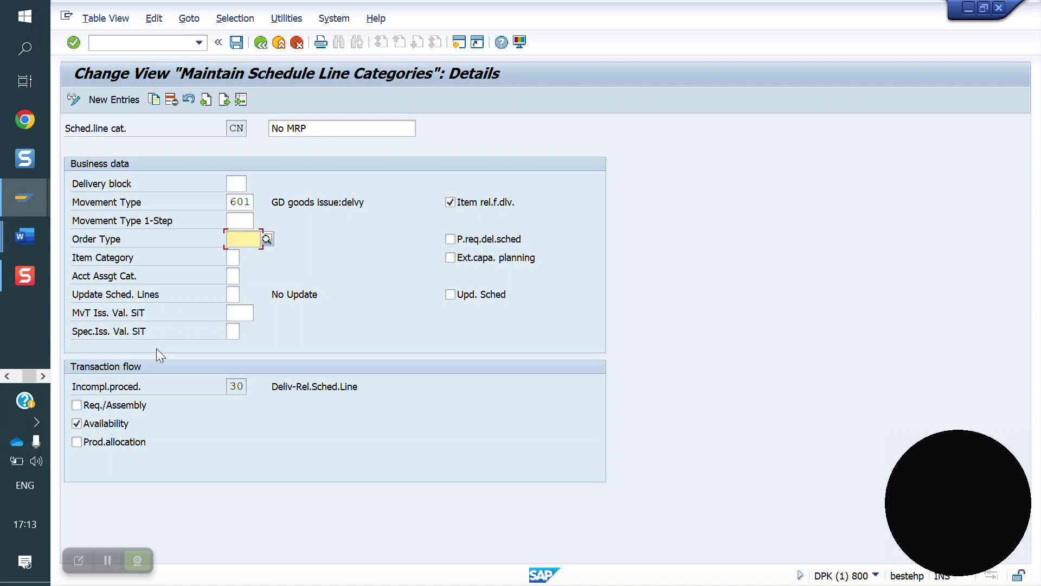
click(242, 313)
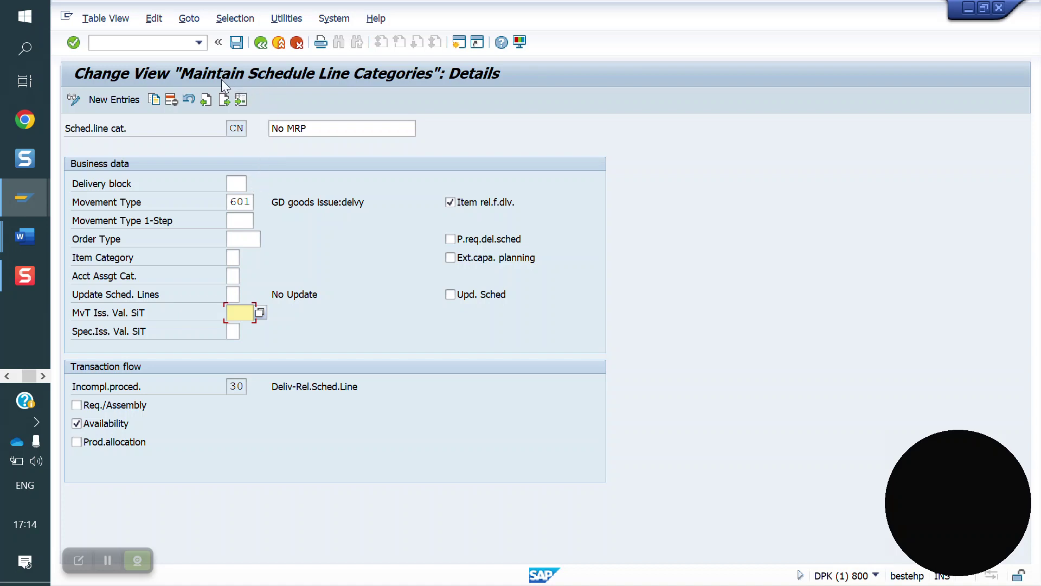
click(139, 42)
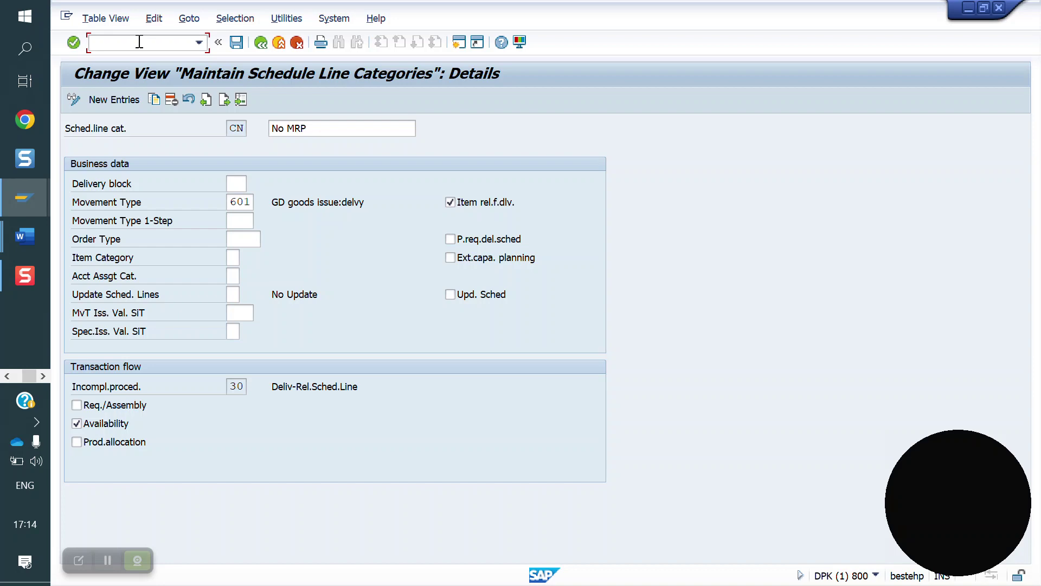
text(/nvov5)
key(Return)
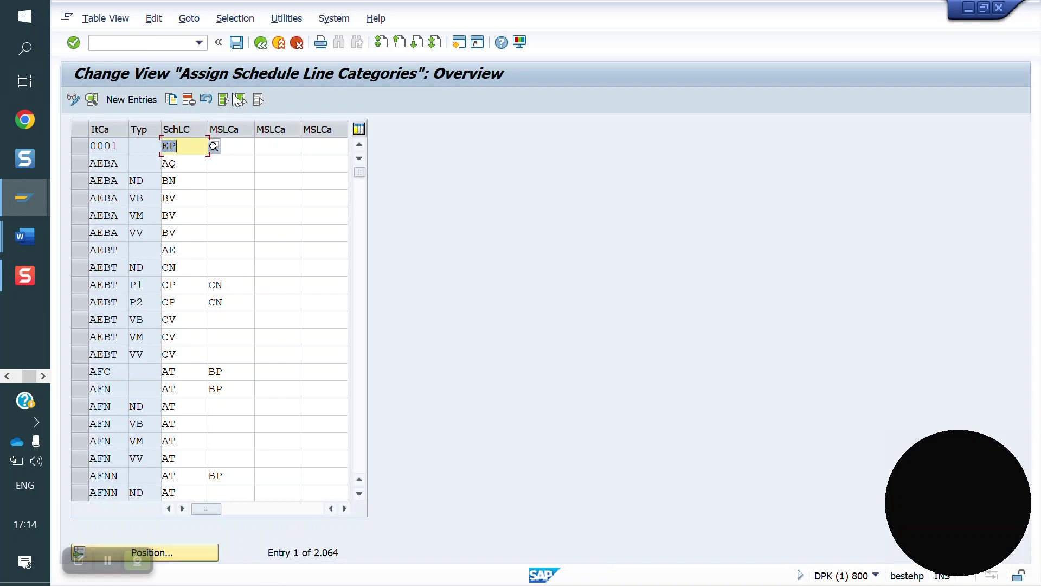
Run transaction VOV6 and copy schedule line category CN as new category 12, marking it relevant for copying control.
click(137, 43)
text(/nvov6)
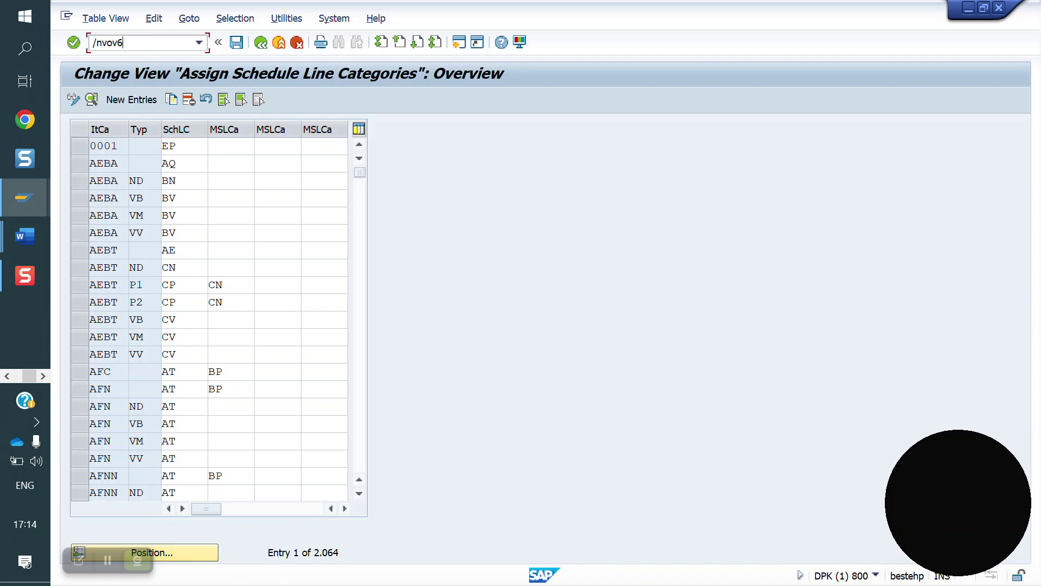
key(Return)
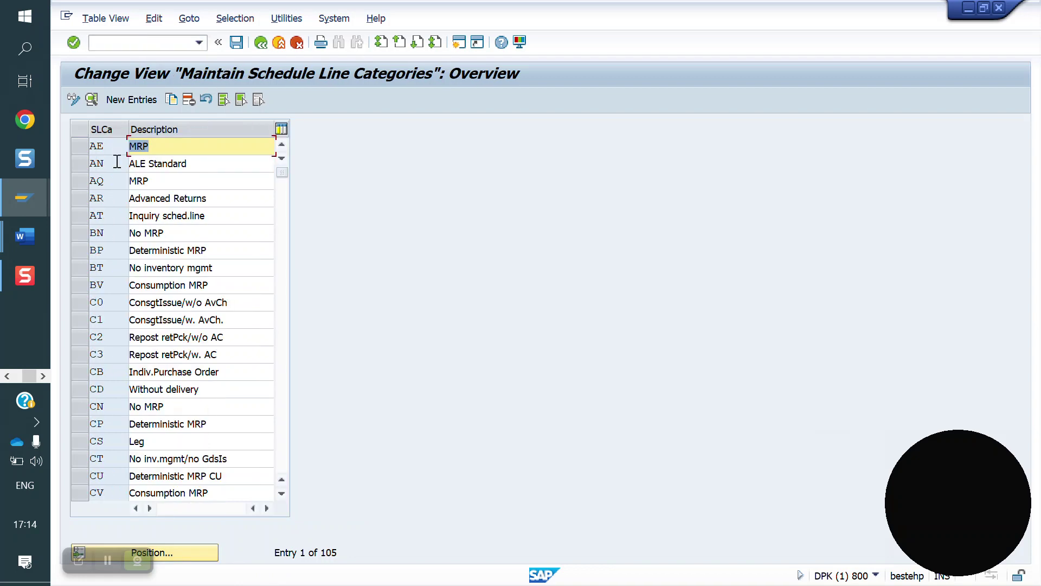
click(76, 405)
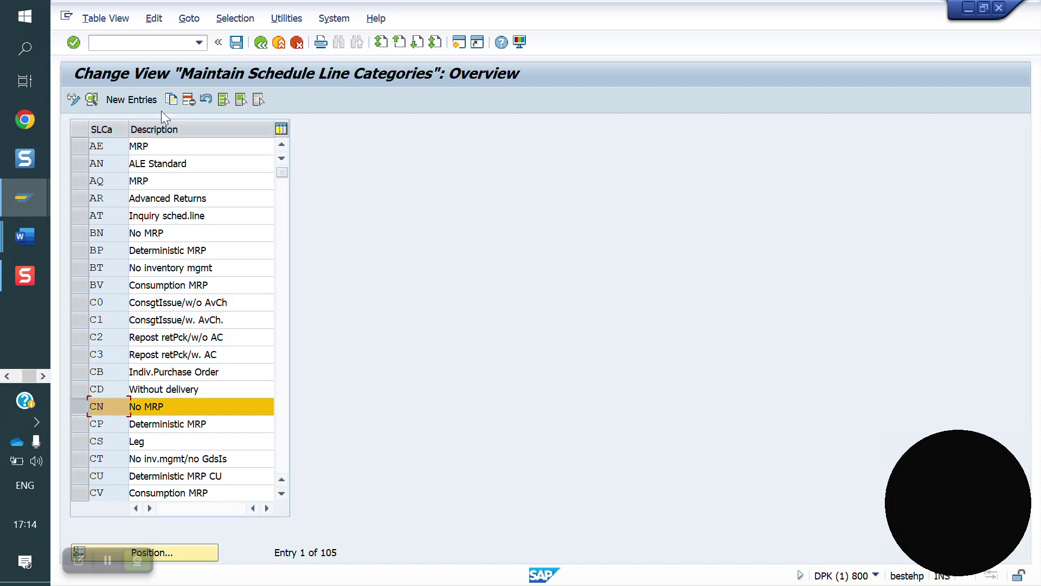
click(171, 101)
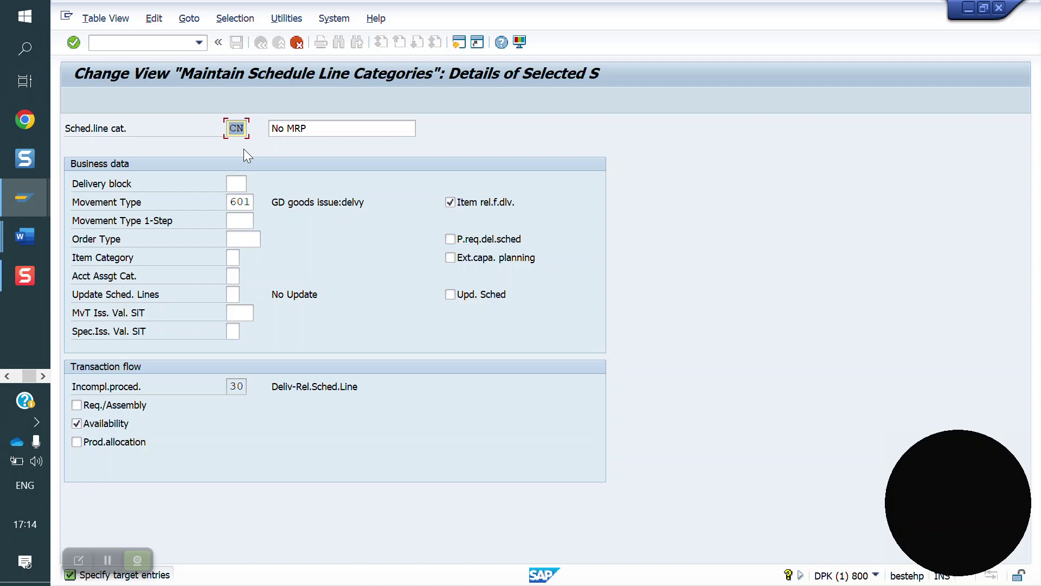
text(12)
key(Return)
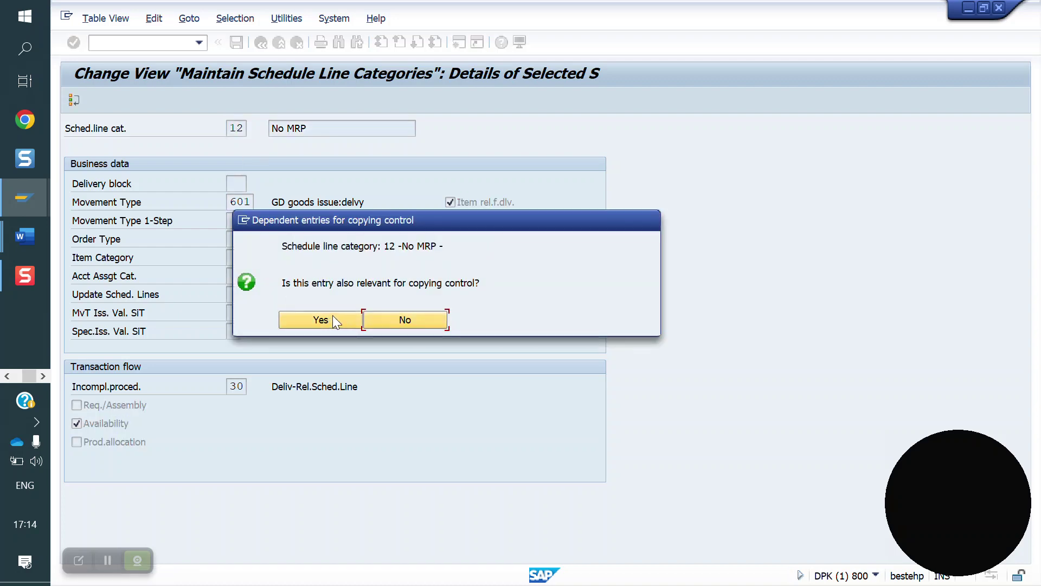
click(333, 316)
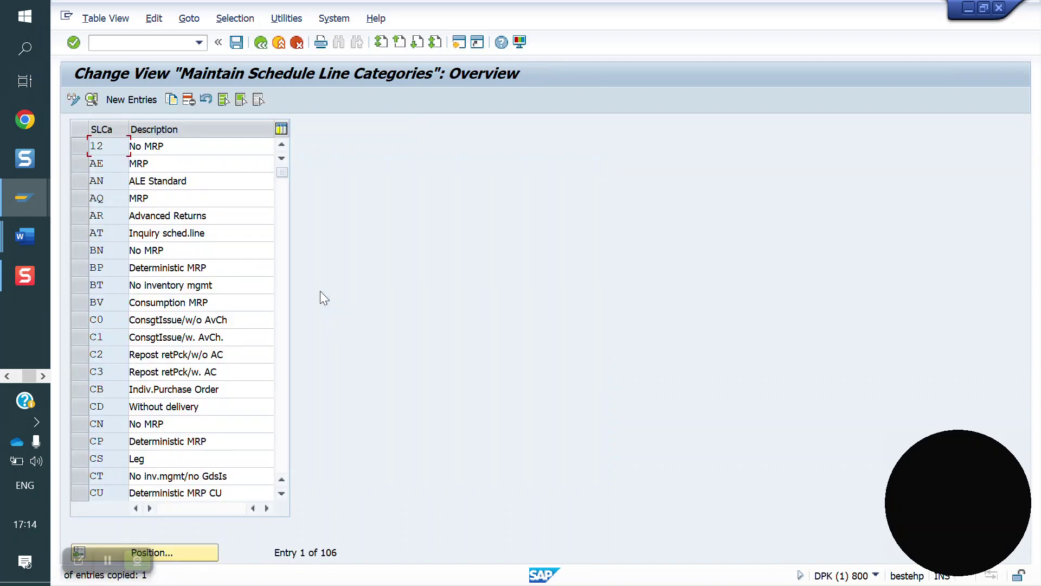
Save new schedule line category 12 in customizing request DPKK900232.
click(237, 45)
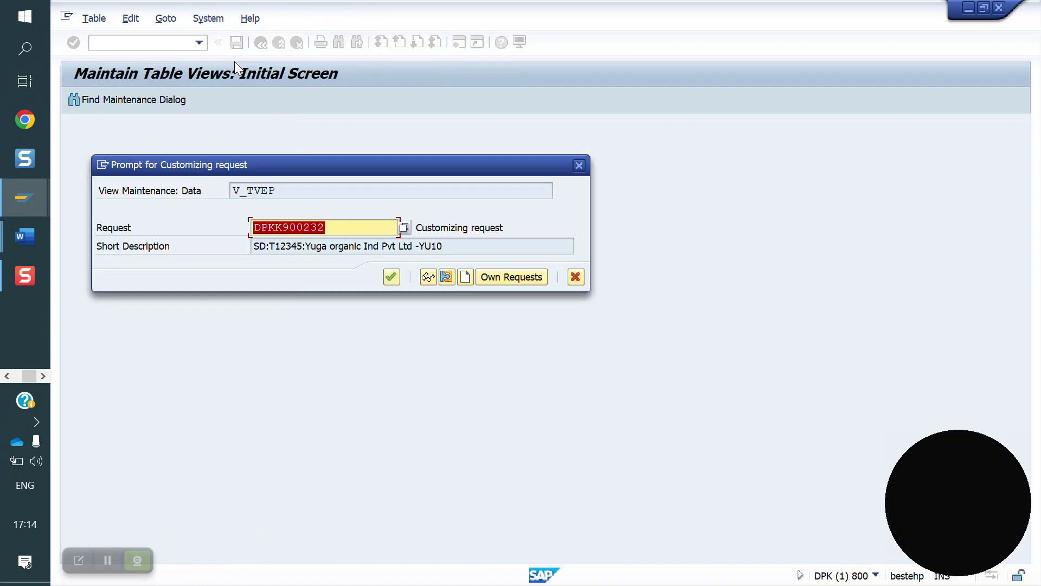
click(391, 277)
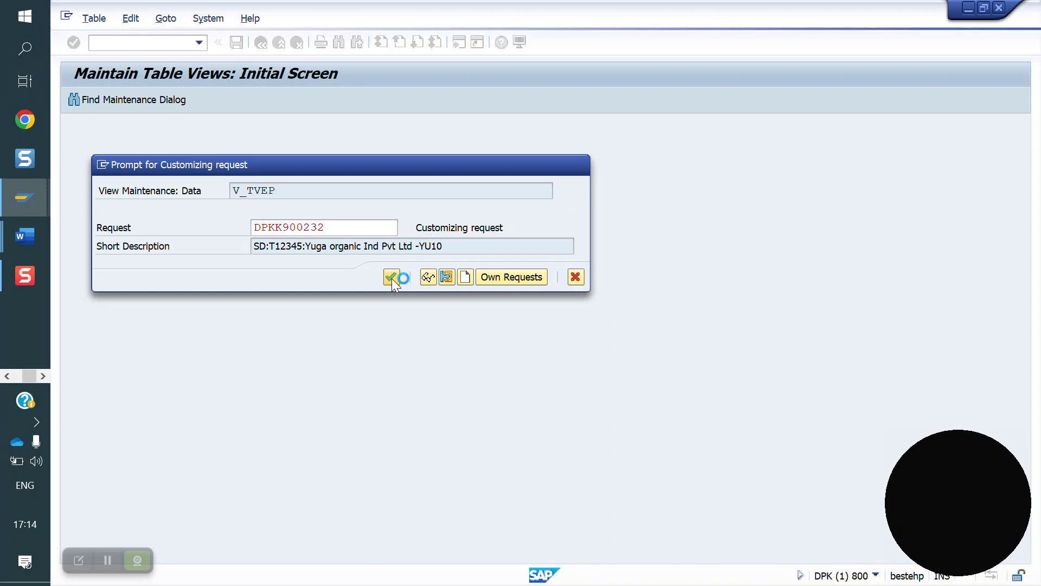
click(296, 512)
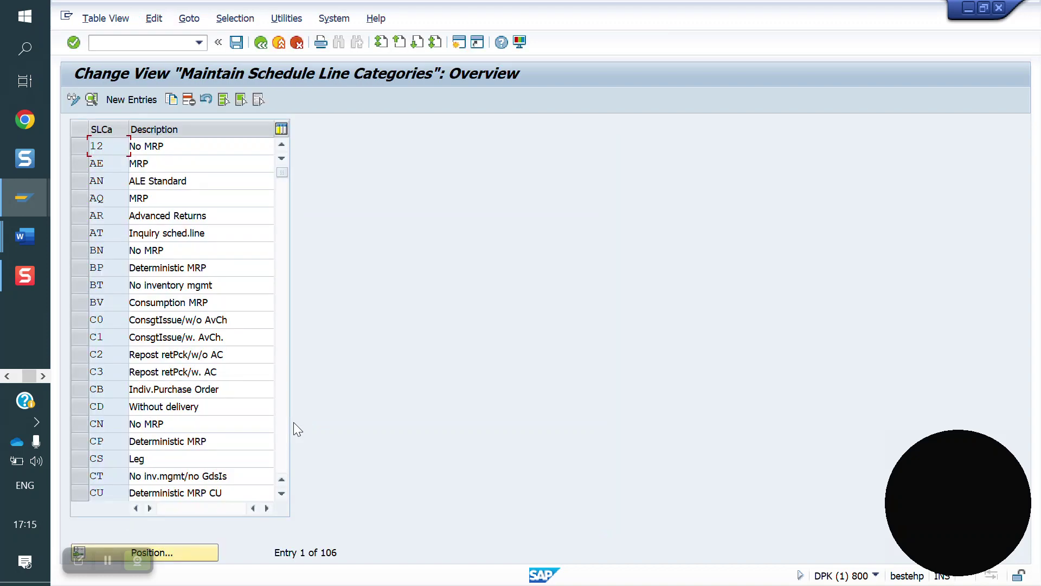
Start a sales order in transaction VA01 with order type YOOR and organizational data from previously used entries.
click(131, 46)
text(/NVA01)
key(Return)
key(BackSpace)
key(Down)
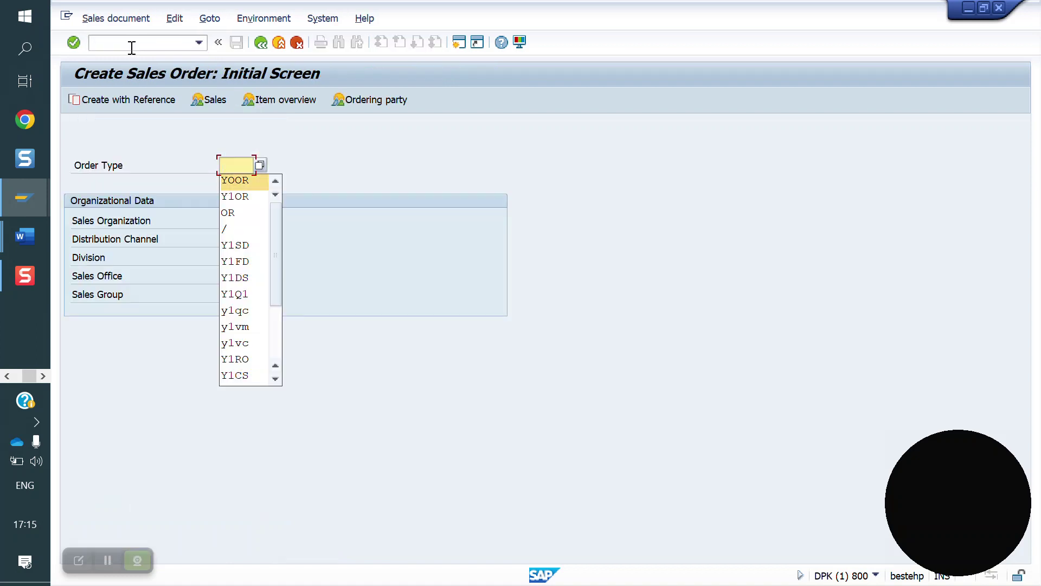
key(Tab)
key(BackSpace)
key(Down)
key(Return)
key(Tab)
key(BackSpace)
key(Down)
key(Tab)
key(BackSpace)
key(Down)
key(Return)
key(Return)
Enter the order's sold-to party and add material 50065560 with an order quantity of 1.
key(BackSpace)
key(Down)
key(Return)
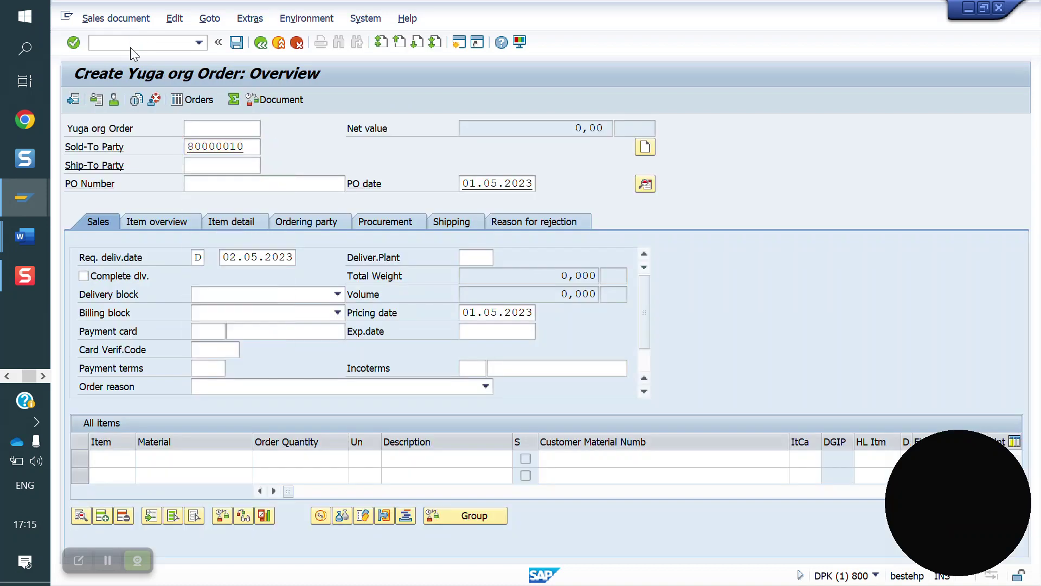
key(Return)
key(BackSpace)
key(Down)
key(Return)
key(Return)
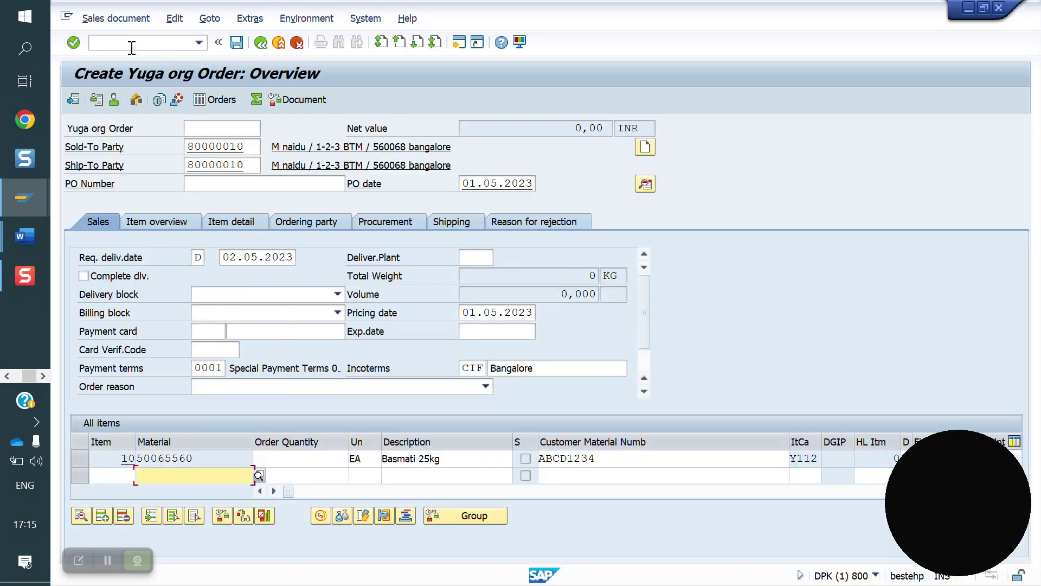
click(298, 464)
text(1)
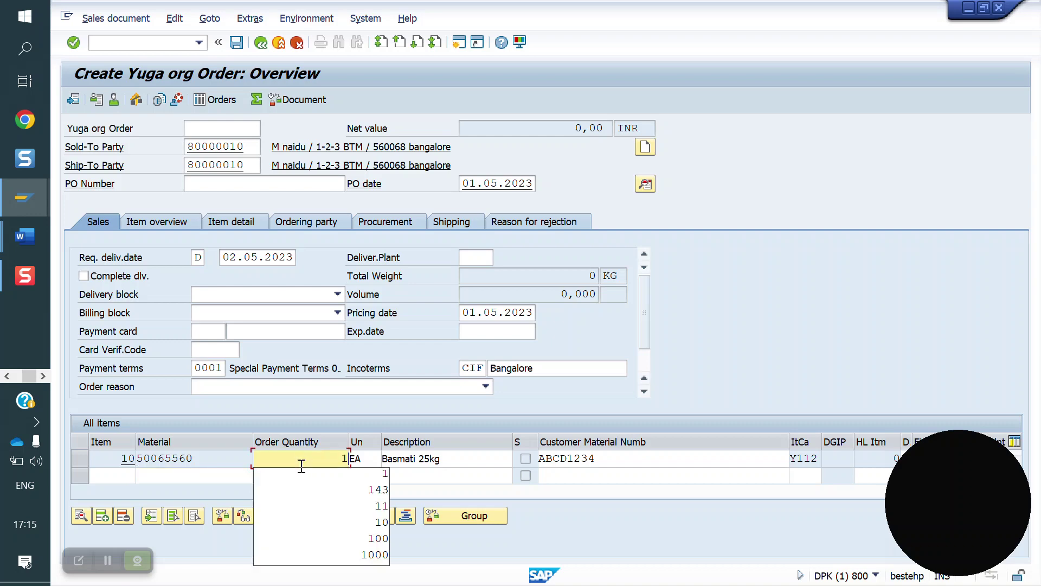
key(Return)
Check the item category of item 10 and the schedule line category in its schedule lines, and return to the order overview.
drag(819, 458, 784, 455)
double_click(225, 459)
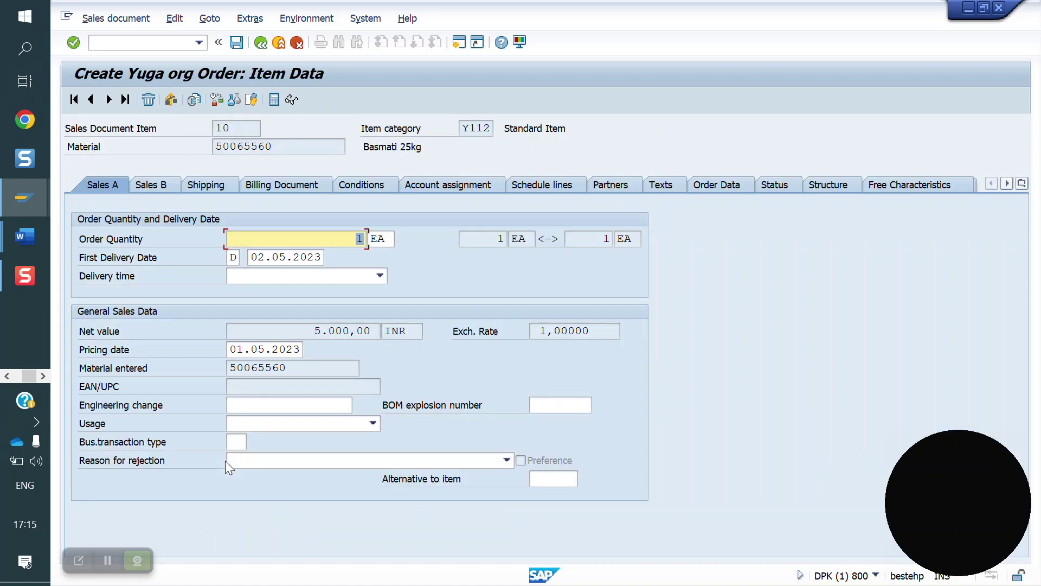
click(540, 183)
click(794, 310)
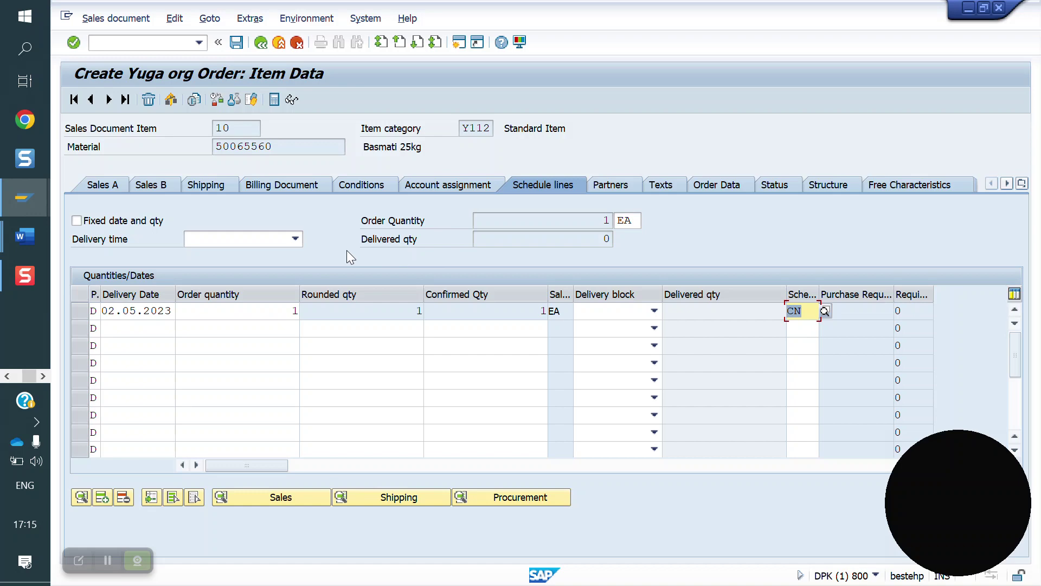
click(260, 43)
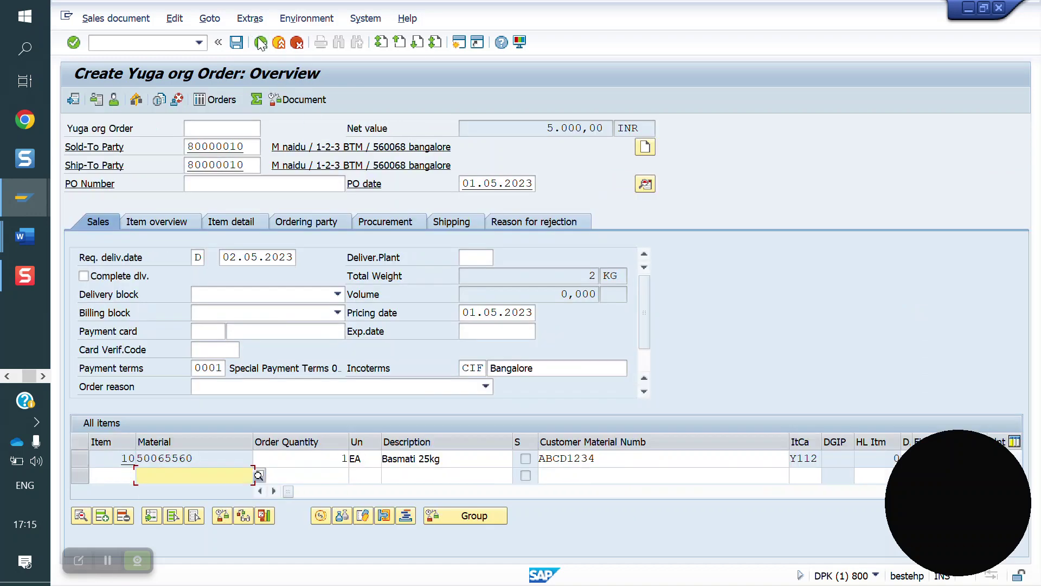
Run transaction VOV5 and position the schedule line category assignments at item category Y112.
click(157, 40)
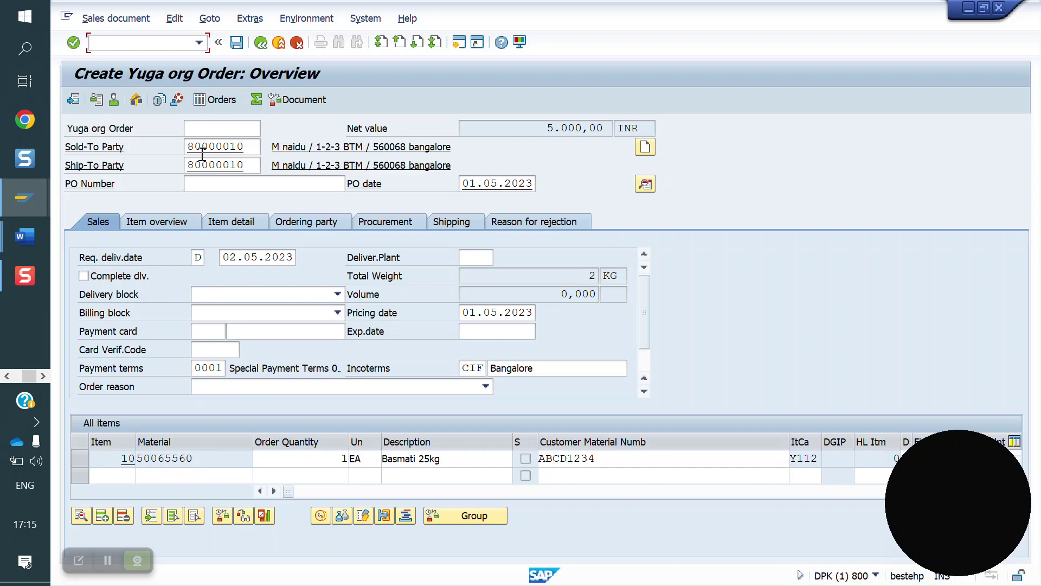
text(/NVOV5)
key(Return)
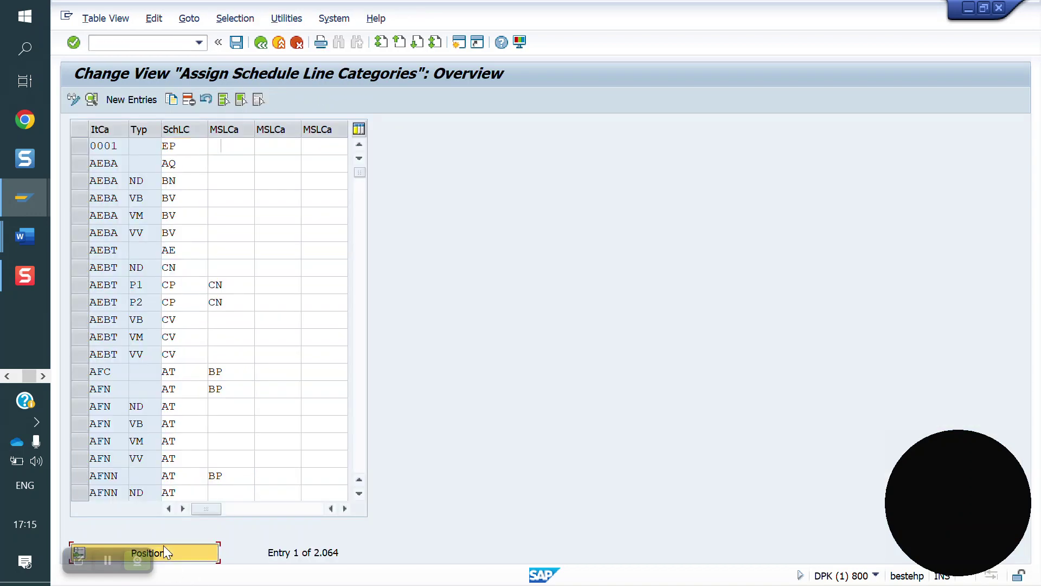
click(165, 549)
text(Y112)
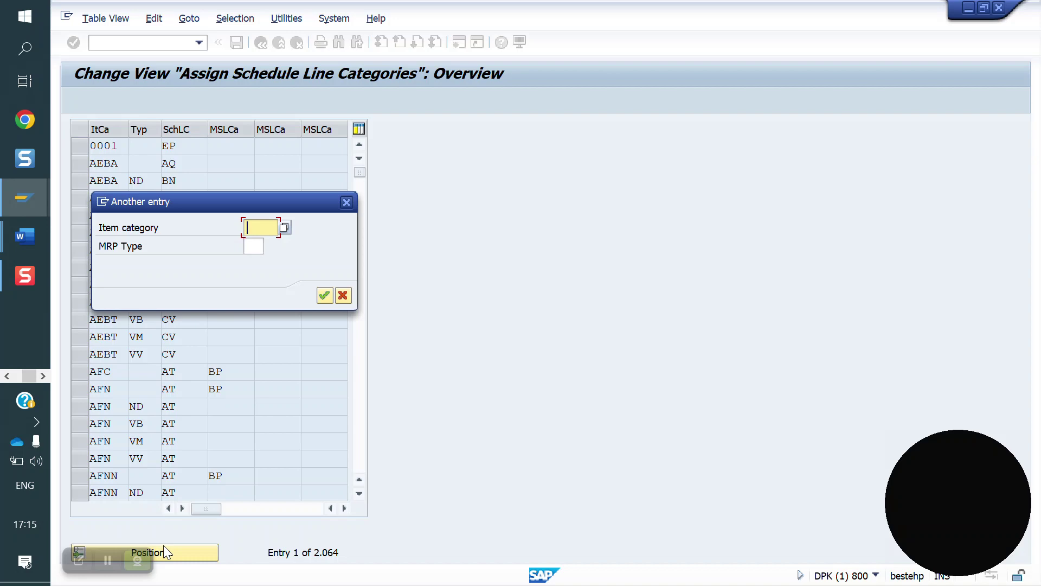
key(Return)
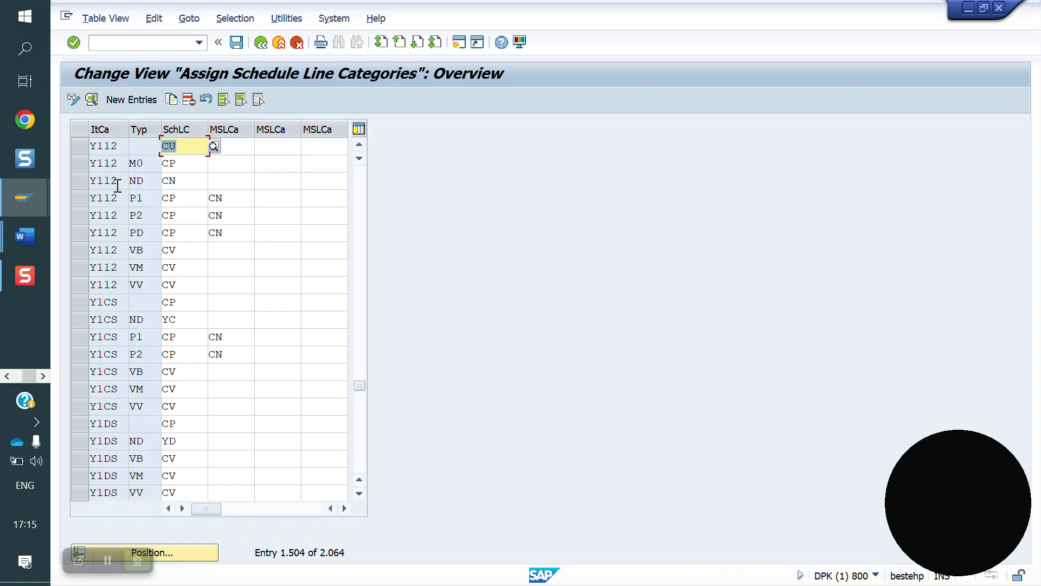
Assign schedule line category 12 to item category Y112 with MRP type ND and save it in customizing request DPKK900232.
click(186, 179)
key(BackSpace)
key(BackSpace)
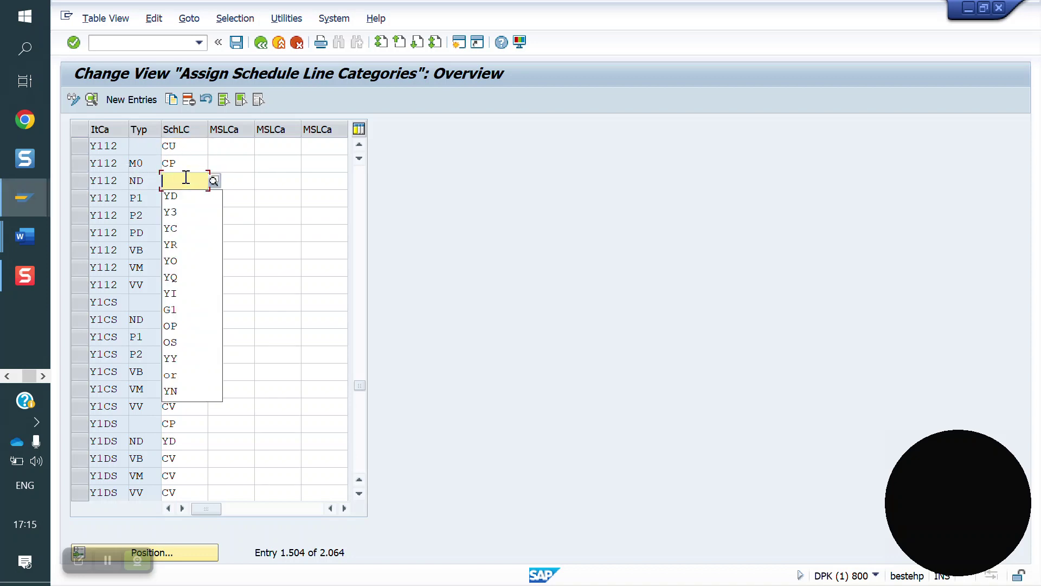
text(12)
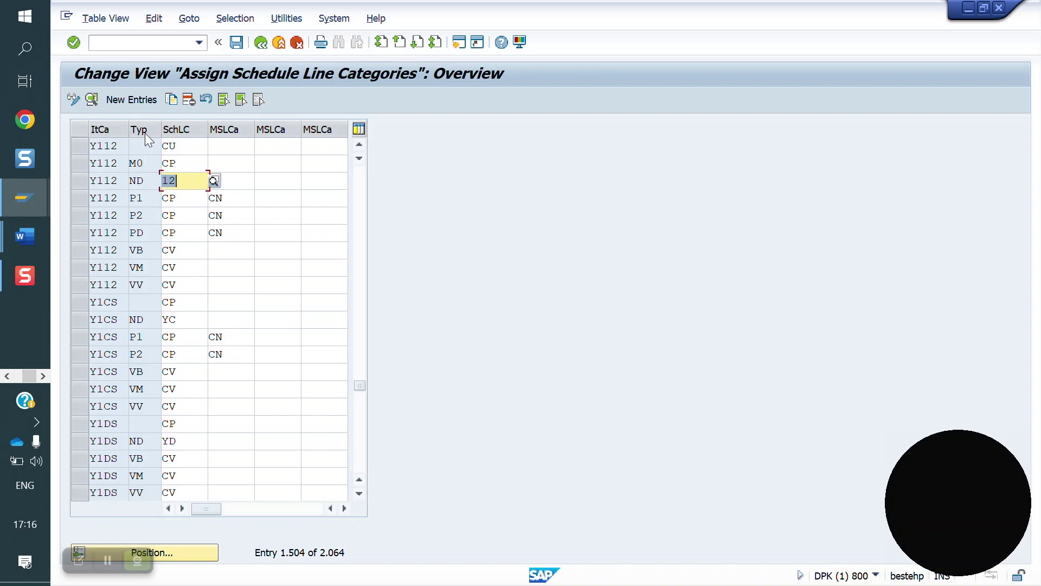
click(236, 43)
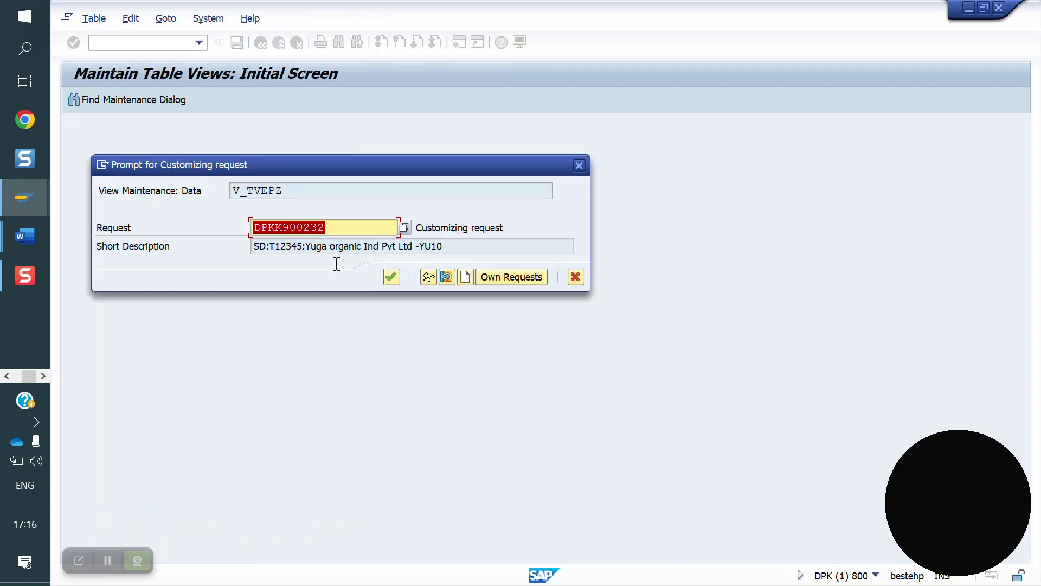
click(392, 277)
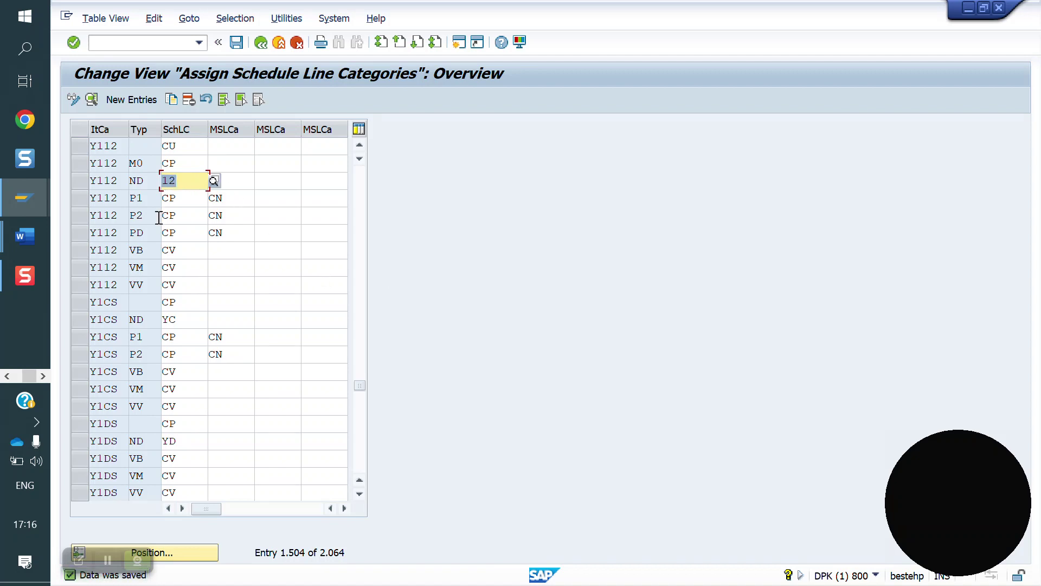
click(190, 233)
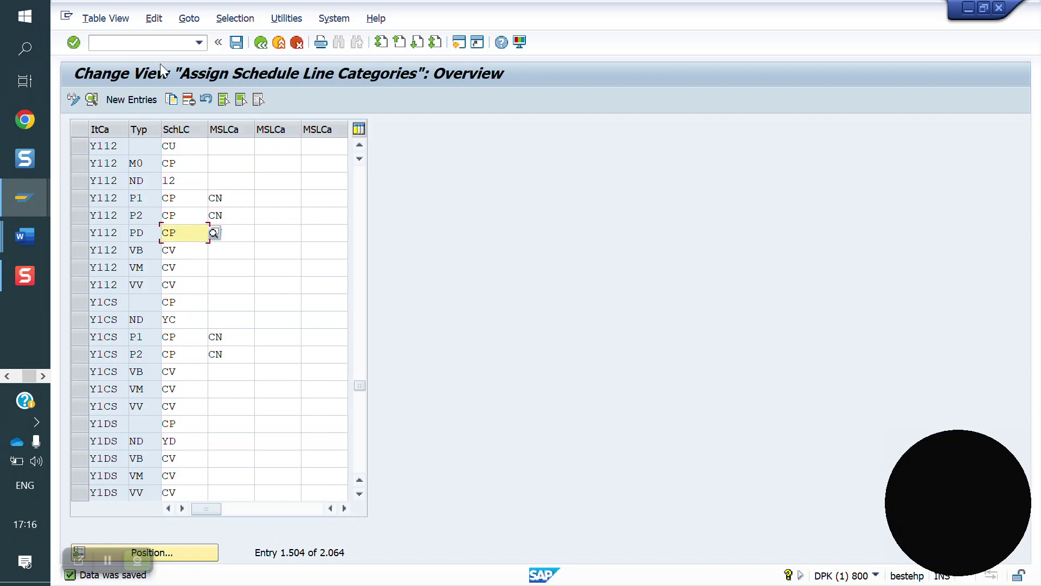
Run transaction MM02 in a new session and open the view selection for material 50065562.
click(135, 43)
text(/OMM02)
key(Return)
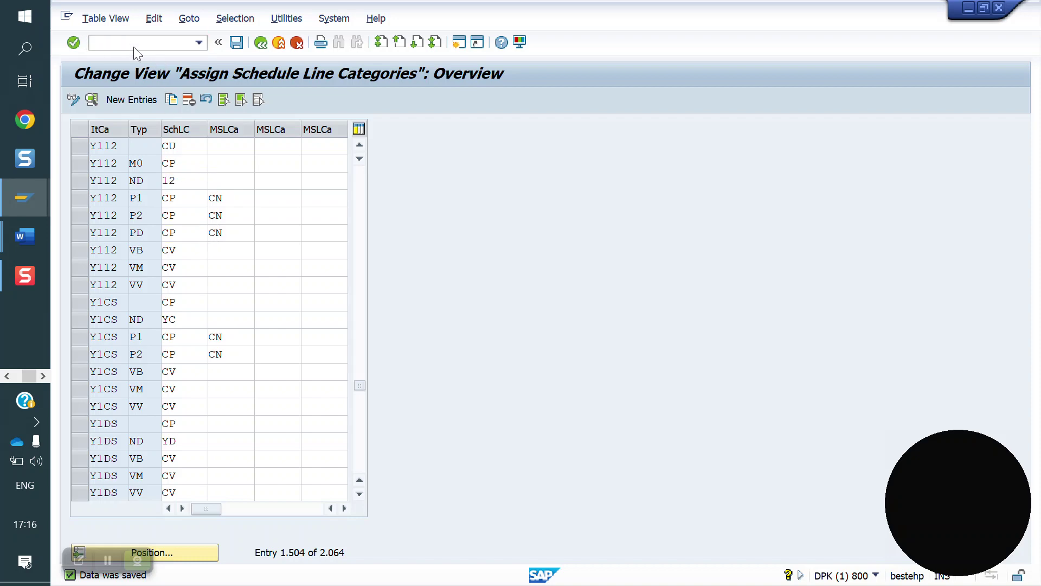
key(Down)
key(Return)
key(Return)
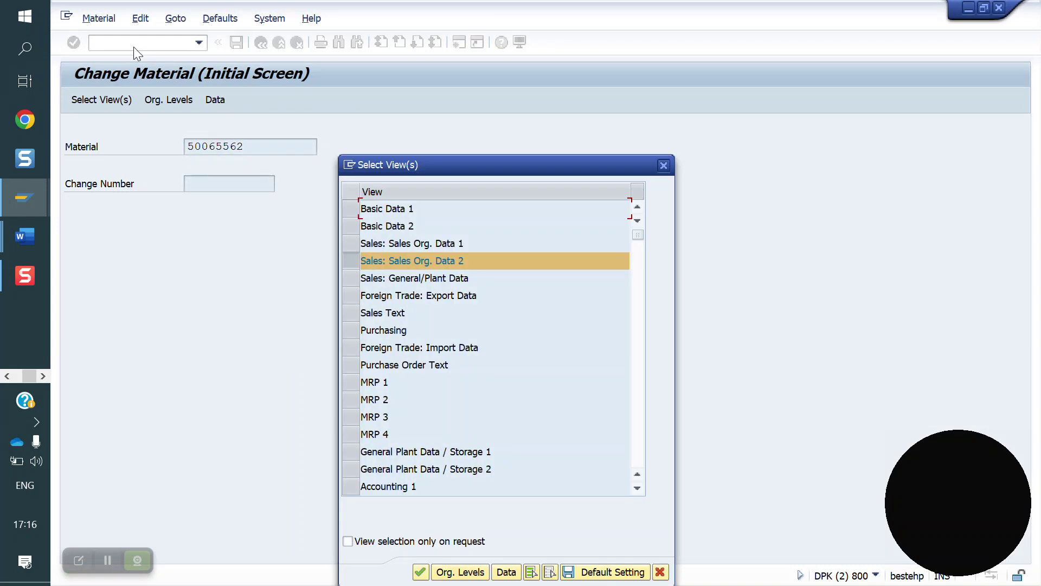
Open the material's MRP 1 view for plant YO10, check its MRP type and return to the initial screen.
click(350, 261)
click(350, 382)
key(Return)
key(Down)
key(Down)
key(Return)
key(Return)
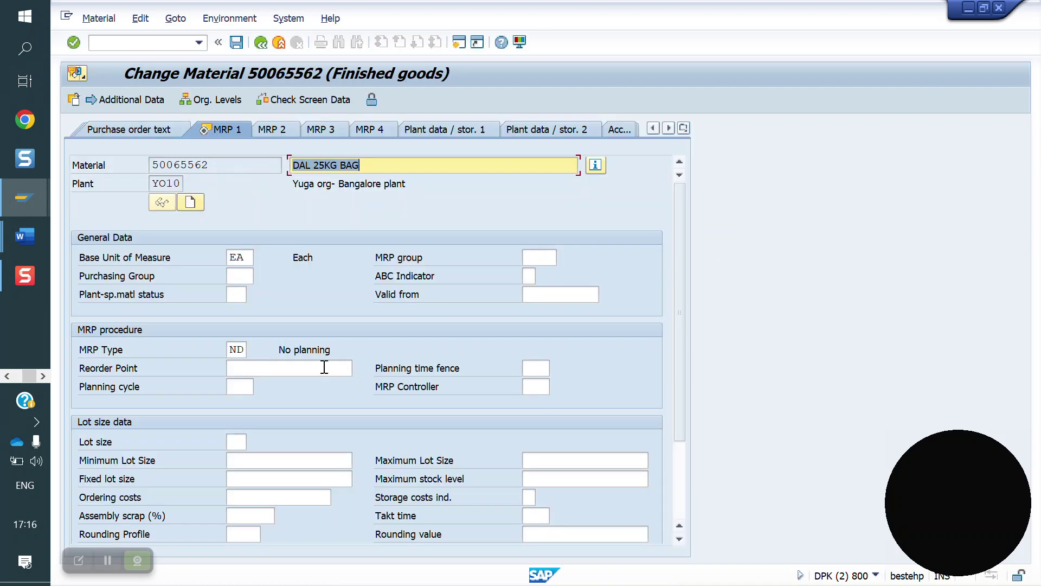
click(236, 43)
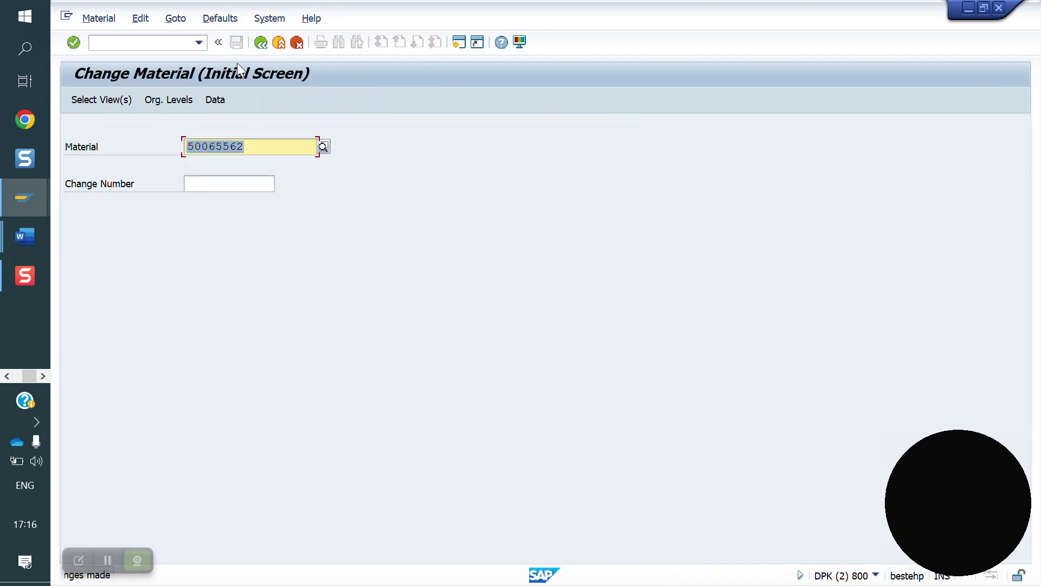
click(119, 44)
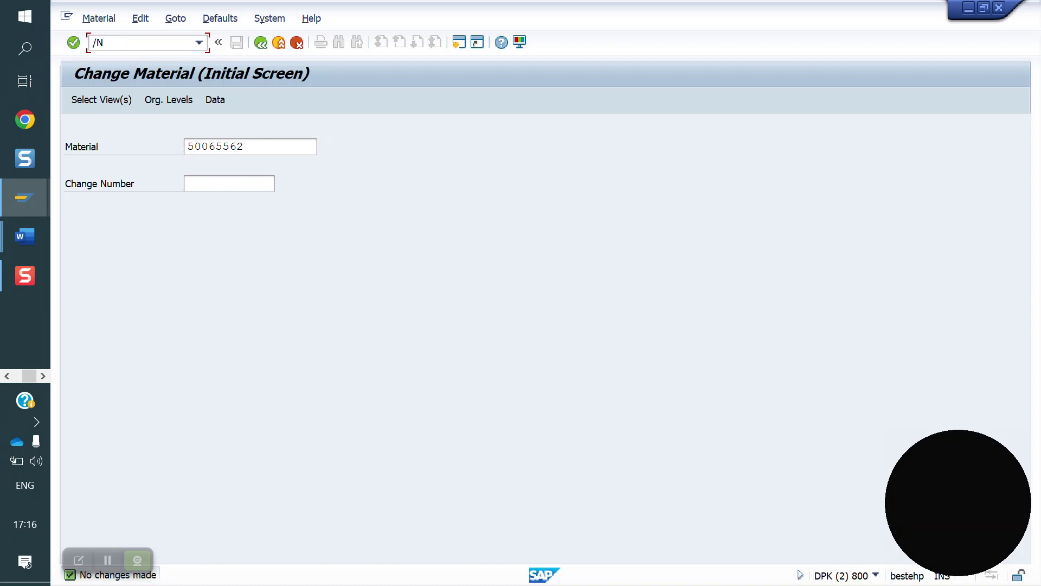
key(Return)
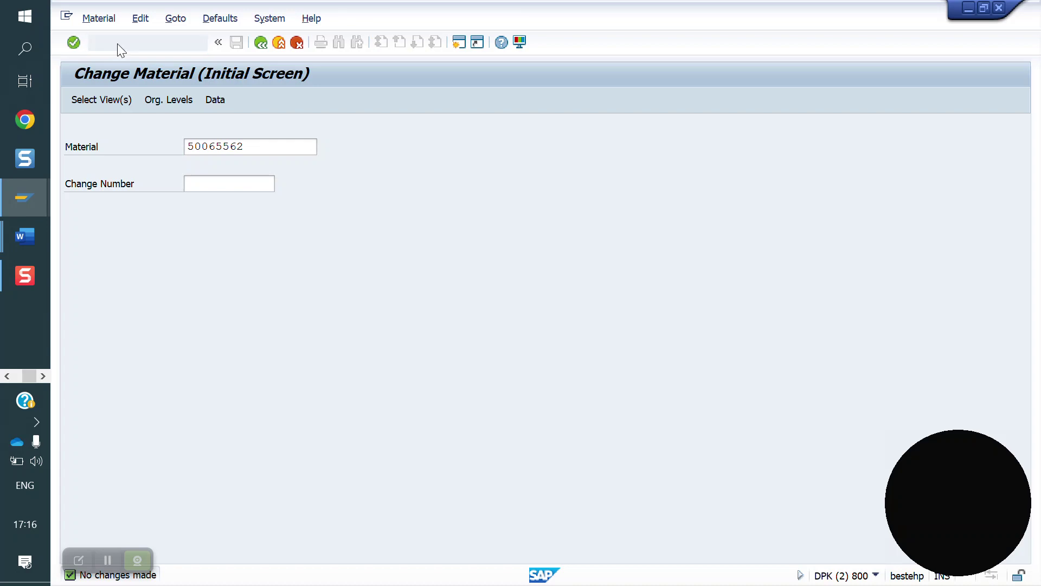
click(310, 430)
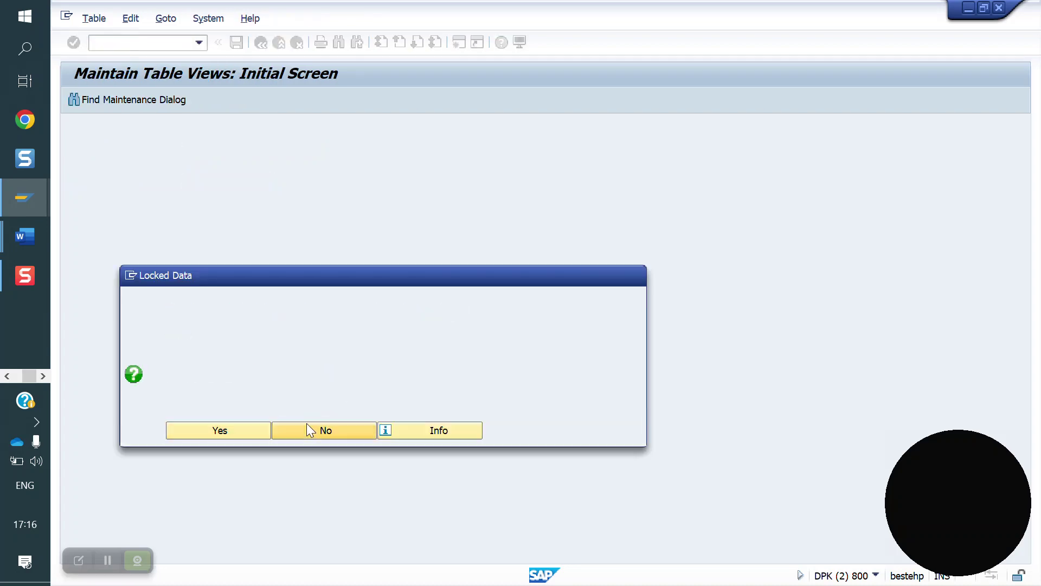
Switch to the schedule line category assignments session and review the entries for item category Y112, especially the one with MRP type ND.
mouse_move(22, 199)
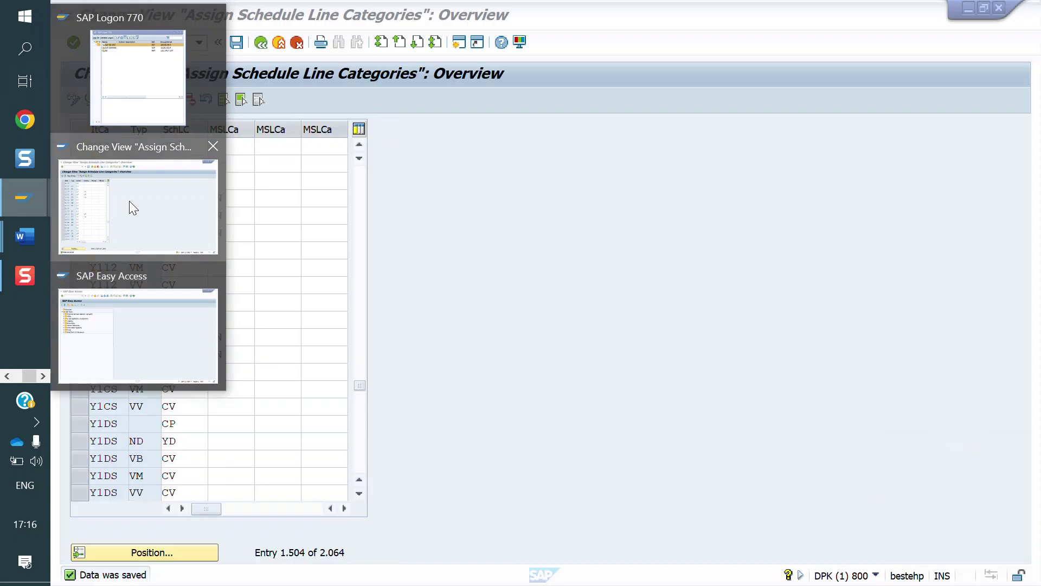
click(130, 205)
click(79, 184)
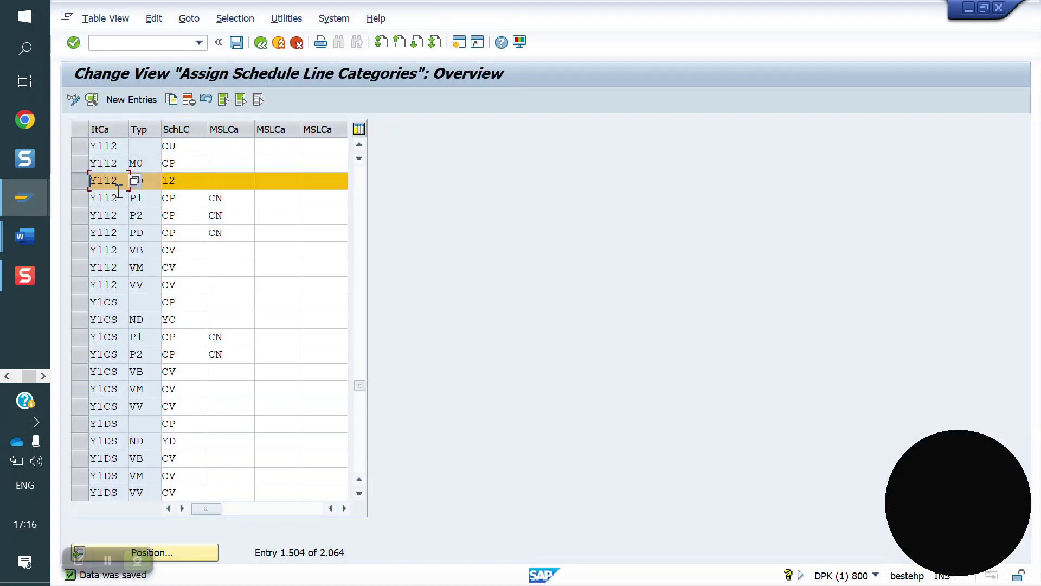
click(193, 181)
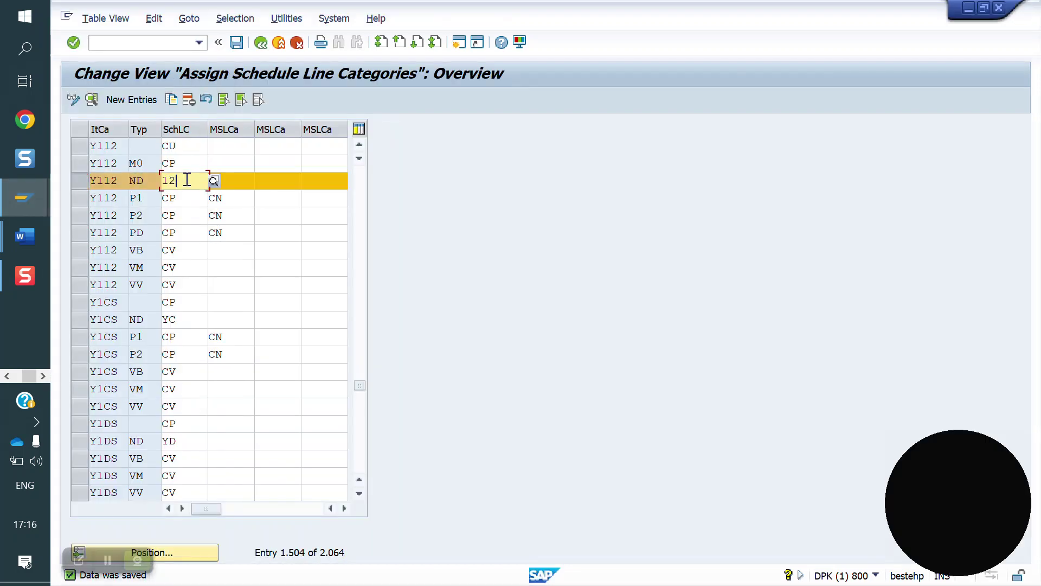
click(178, 234)
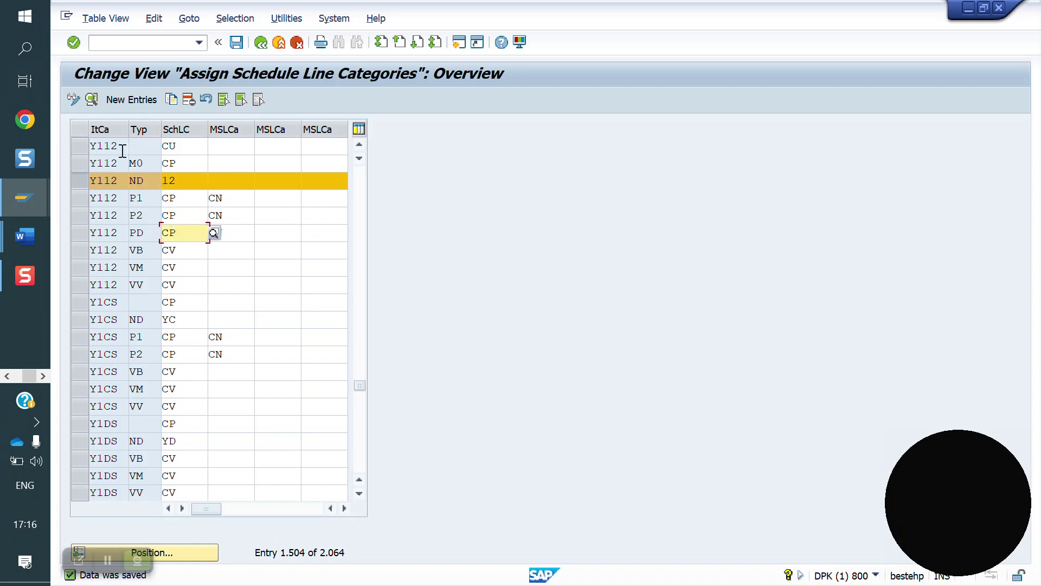
click(190, 146)
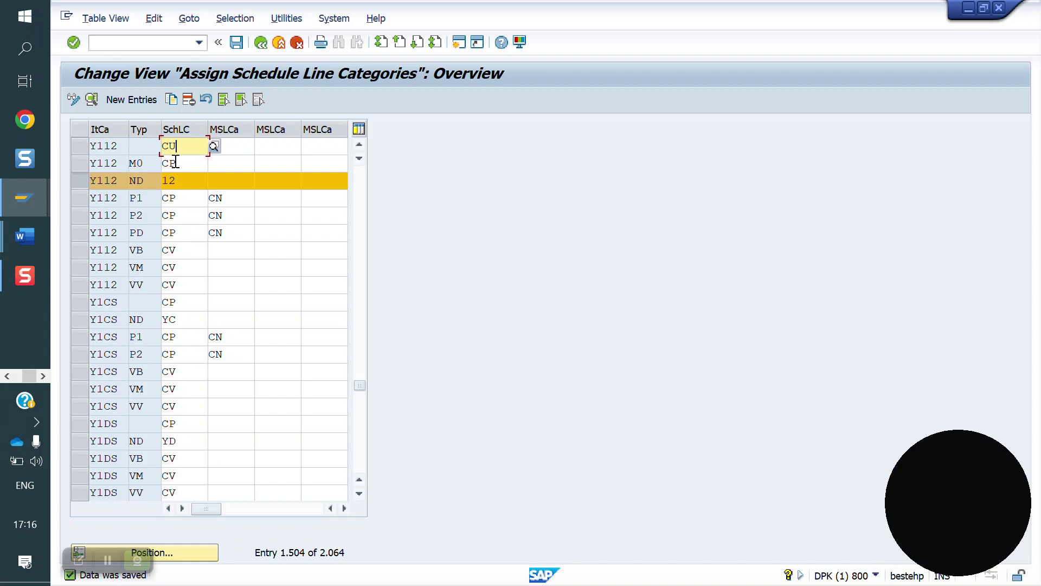
click(78, 184)
click(77, 182)
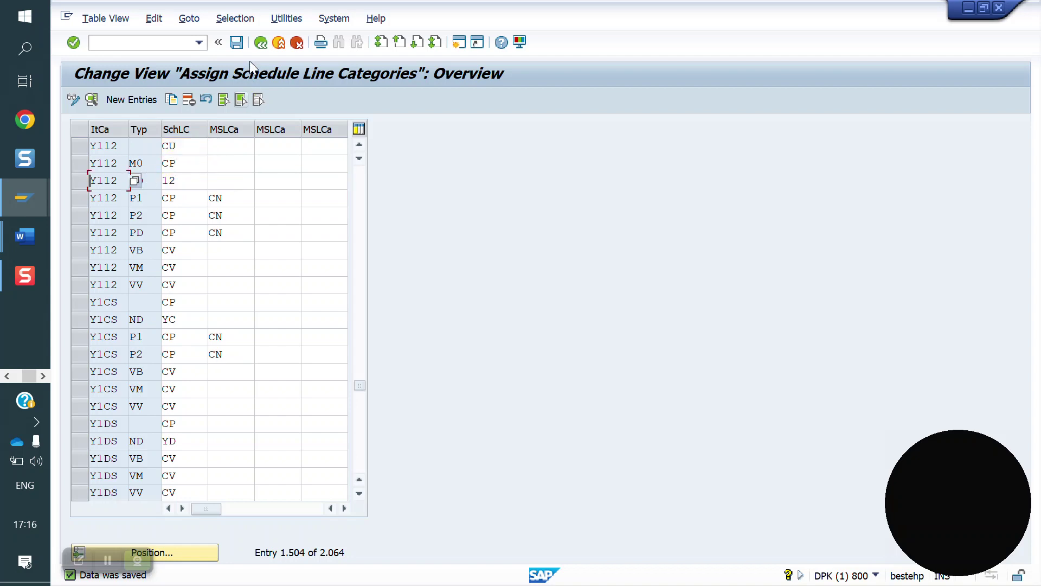
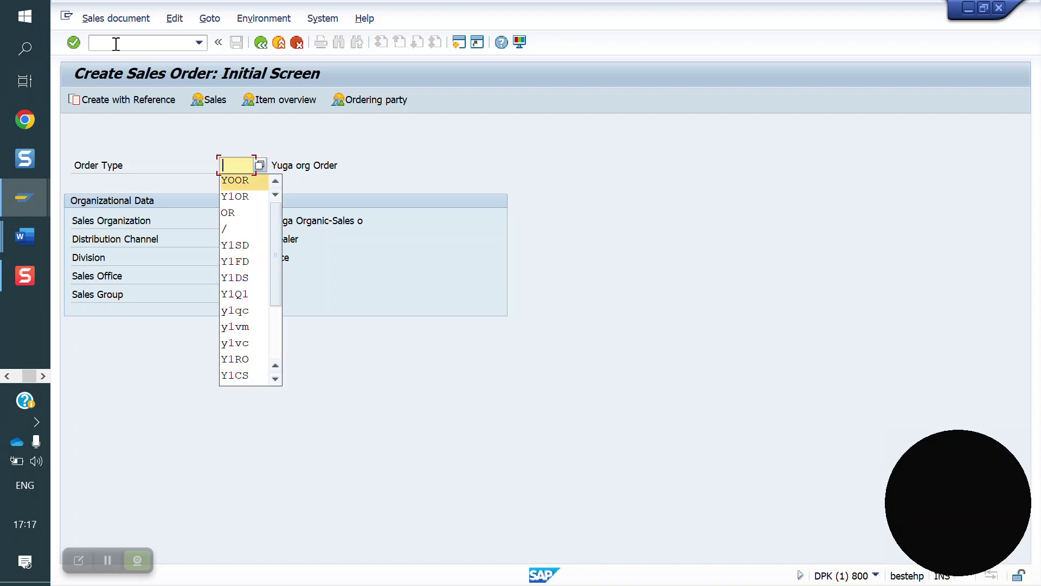
Start a sales order of type YOOR and enter the sold-to party's customer number.
key(Down)
key(Return)
key(Return)
key(BackSpace)
key(Down)
key(Return)
key(Return)
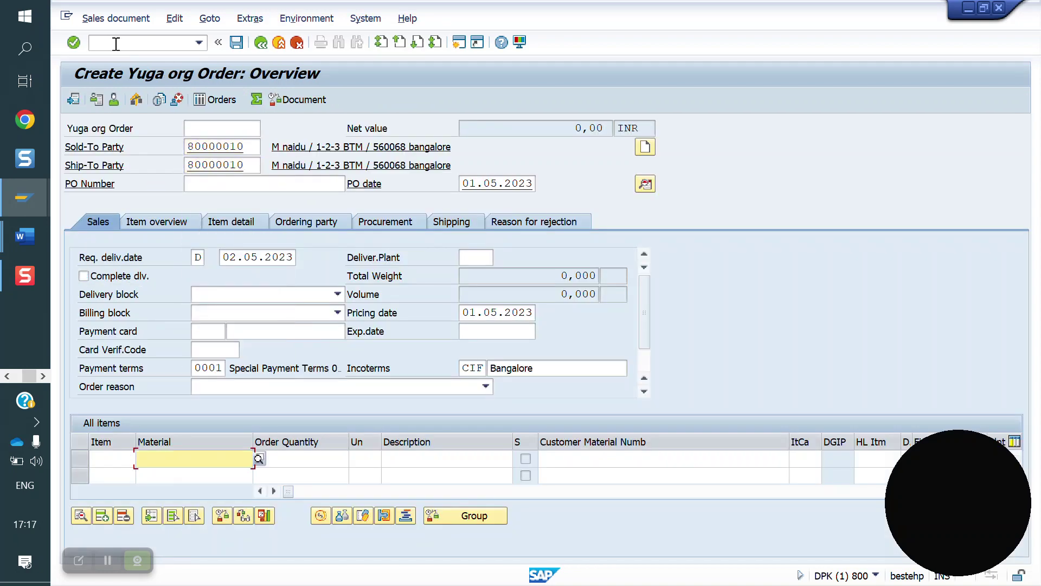
Add material 50065562 with an order quantity of 1 as the order's first item.
key(BackSpace)
key(Down)
key(Return)
key(Return)
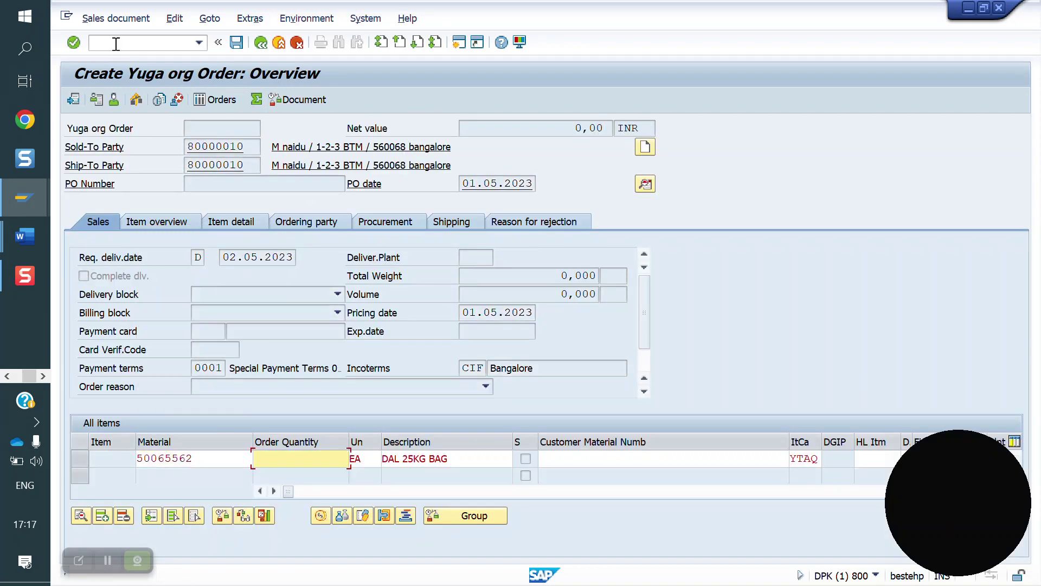
key(BackSpace)
key(Down)
key(Return)
key(Return)
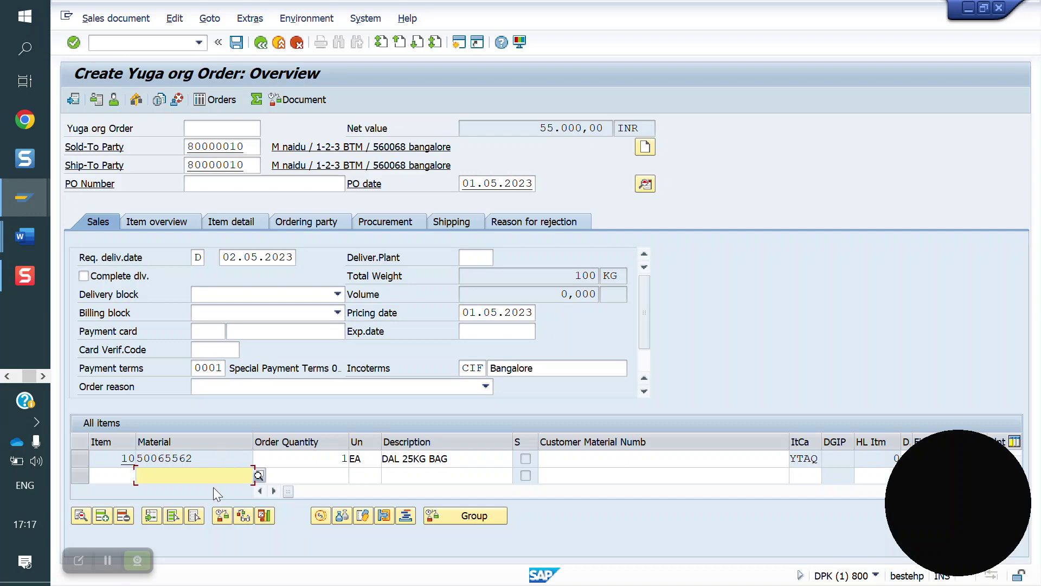
Run transaction CS02 for material 50065562, plant YO10 and BOM usage 5, and select both alternative BOMs.
click(130, 44)
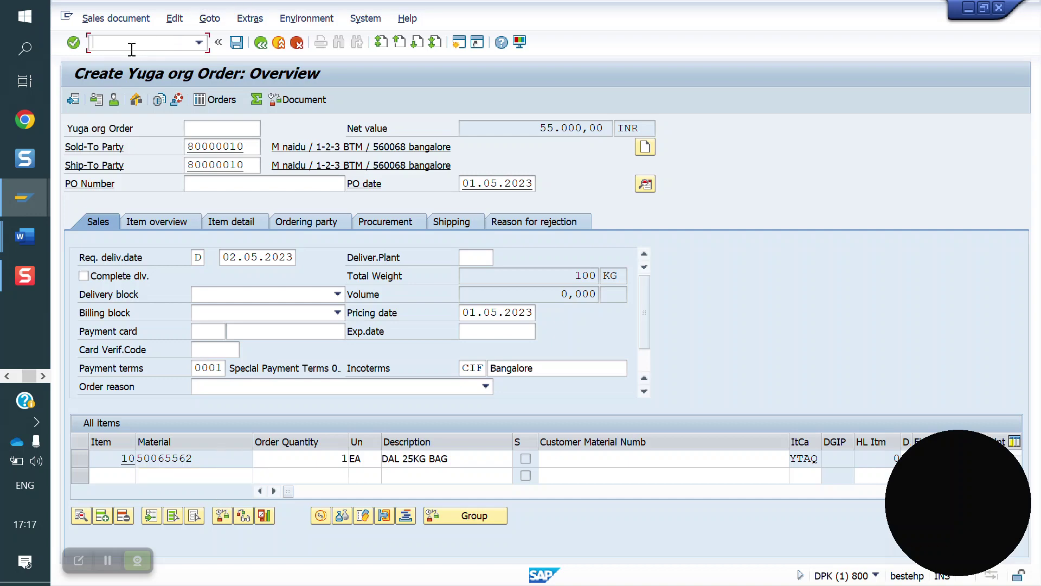
text(/NMM)
key(BackSpace)
key(BackSpace)
text(CS02)
key(Return)
key(Tab)
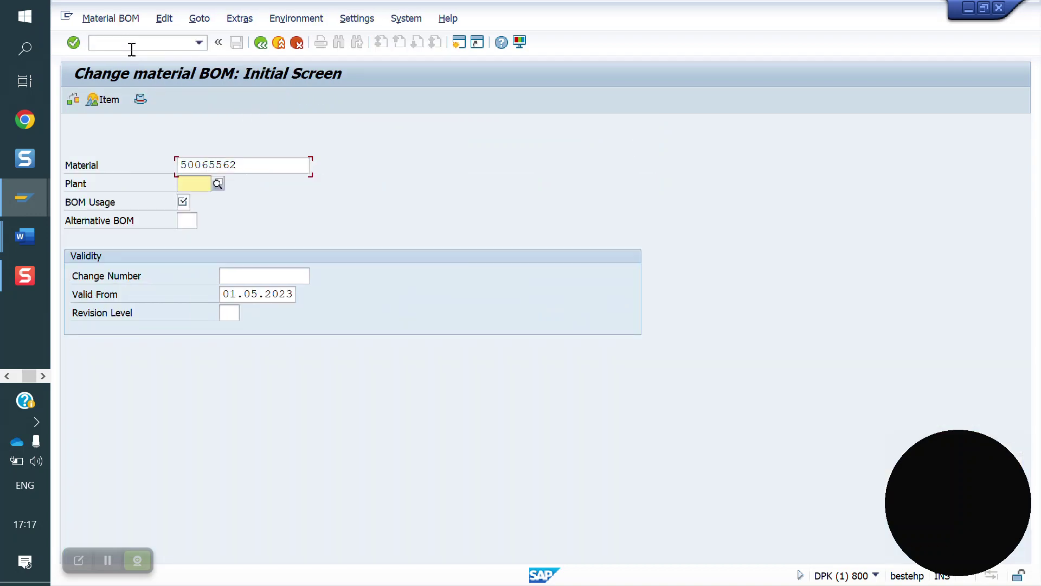
text(YO10)
key(Tab)
text(5)
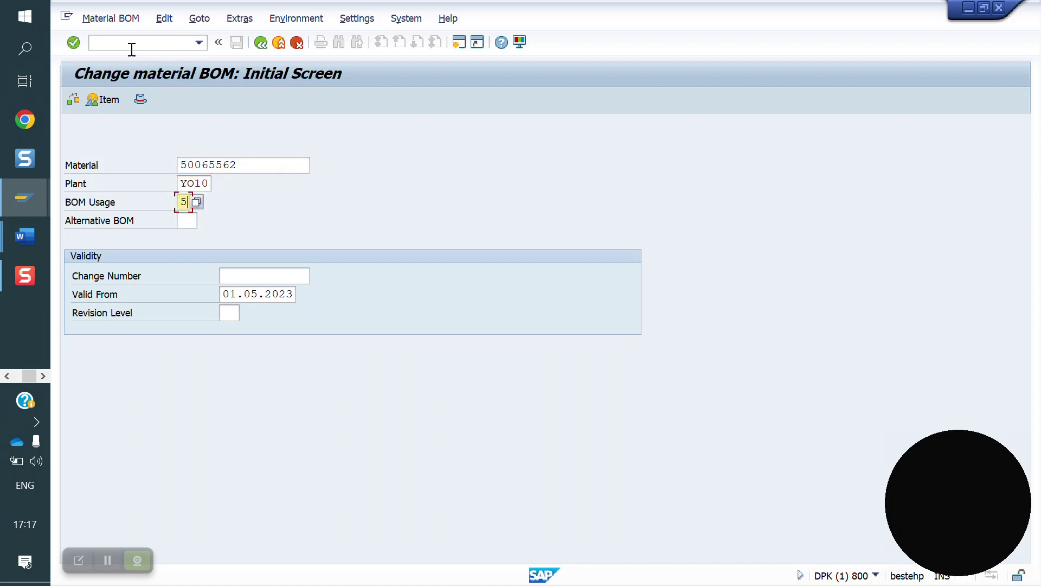
key(Return)
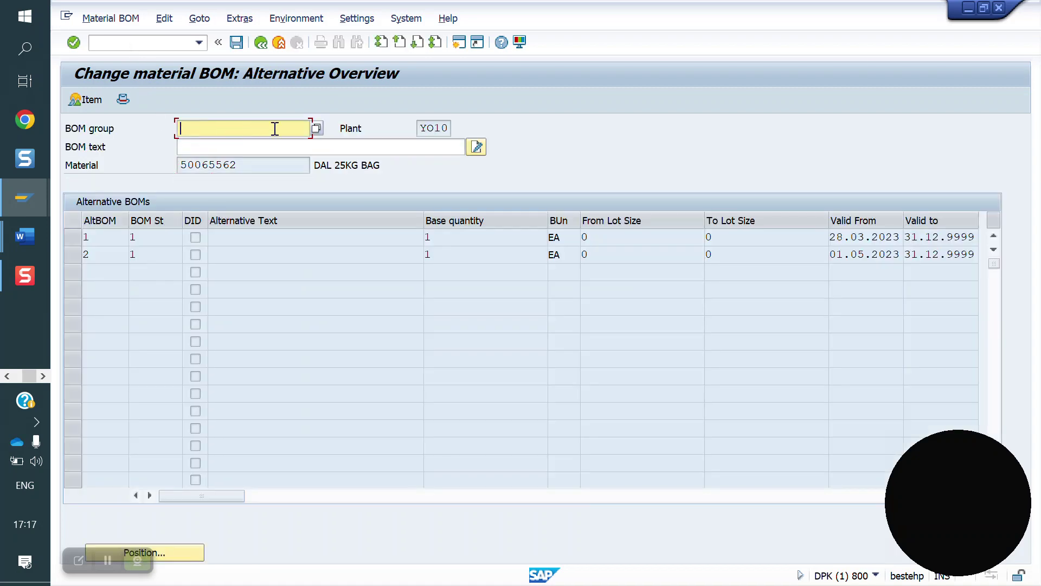
click(71, 255)
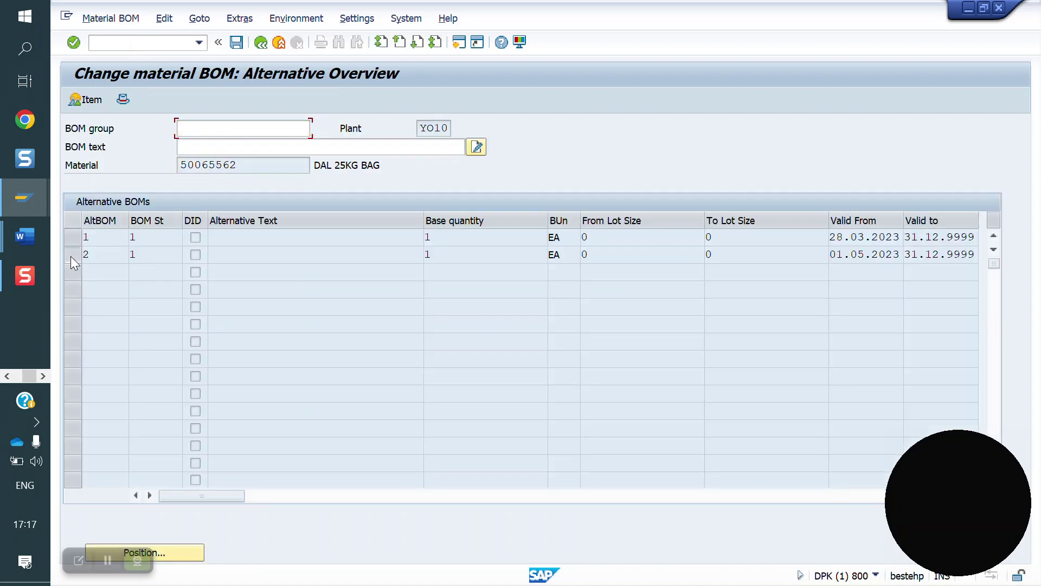
click(71, 240)
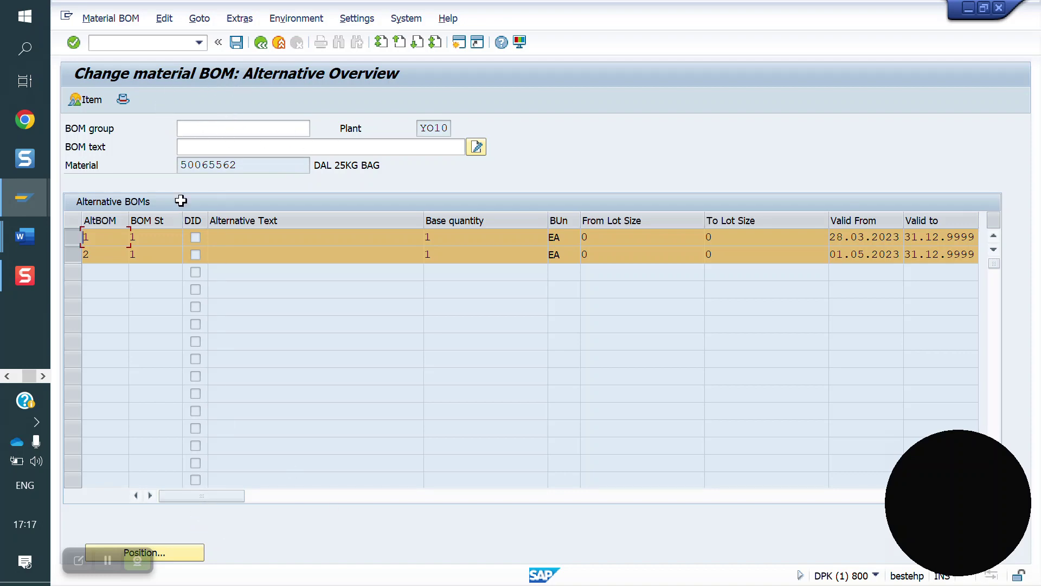
Restart CS02 for the same material, view the header of alternative BOM 2 and return to the initial screen.
click(131, 48)
text(/NCS02)
key(Return)
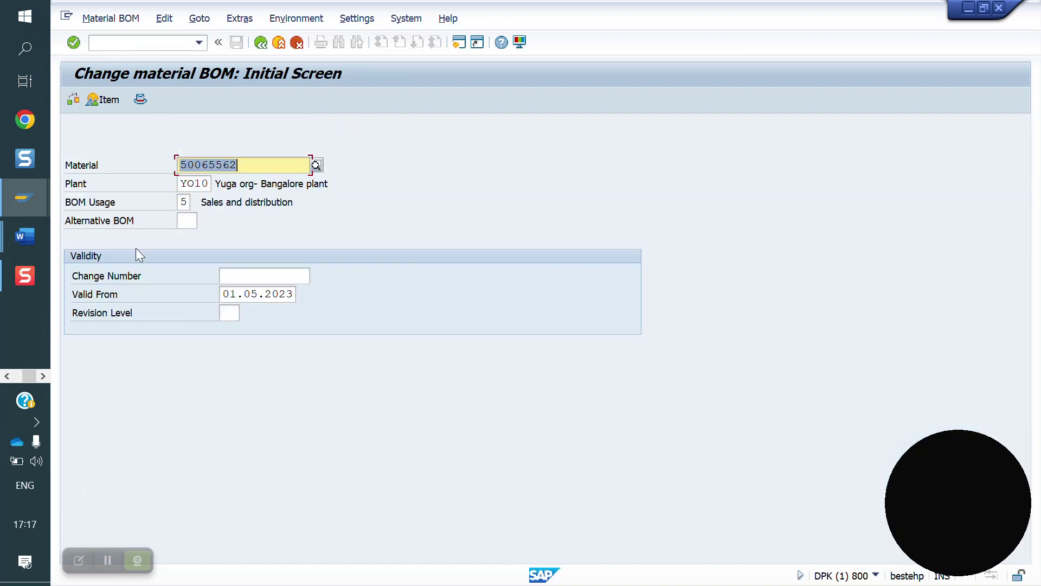
key(Return)
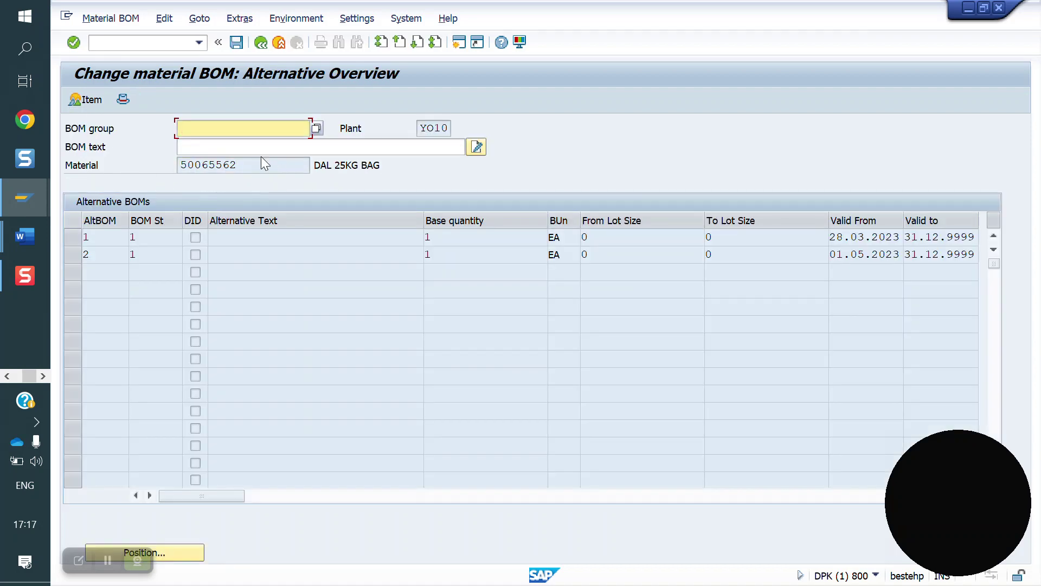
click(74, 259)
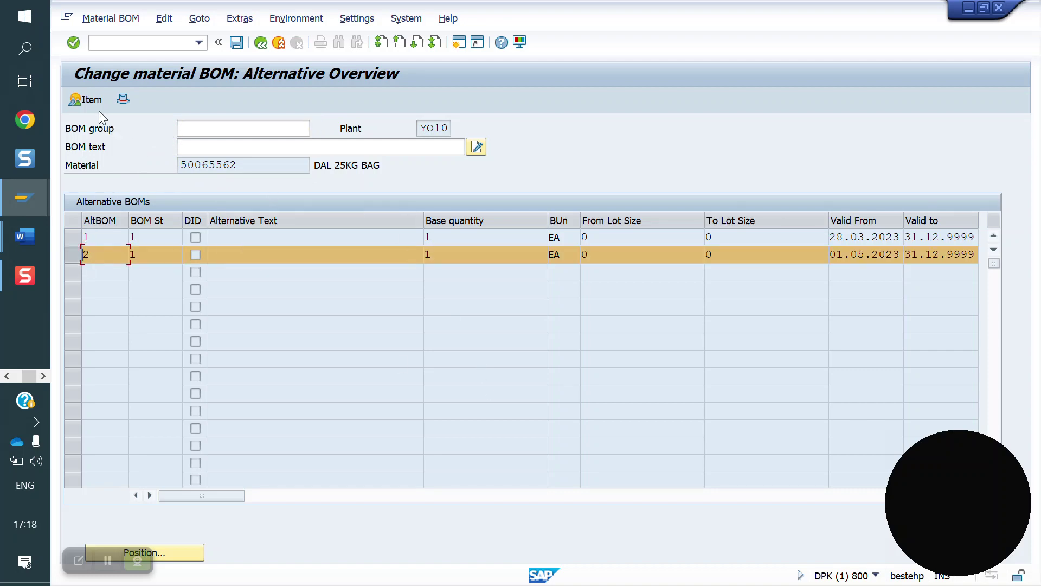
click(122, 97)
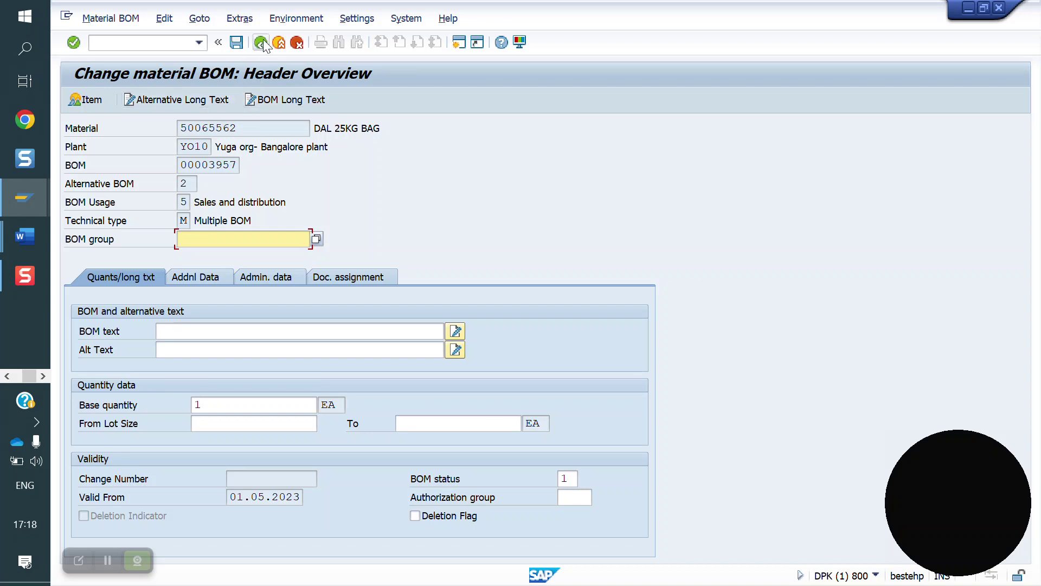
click(235, 44)
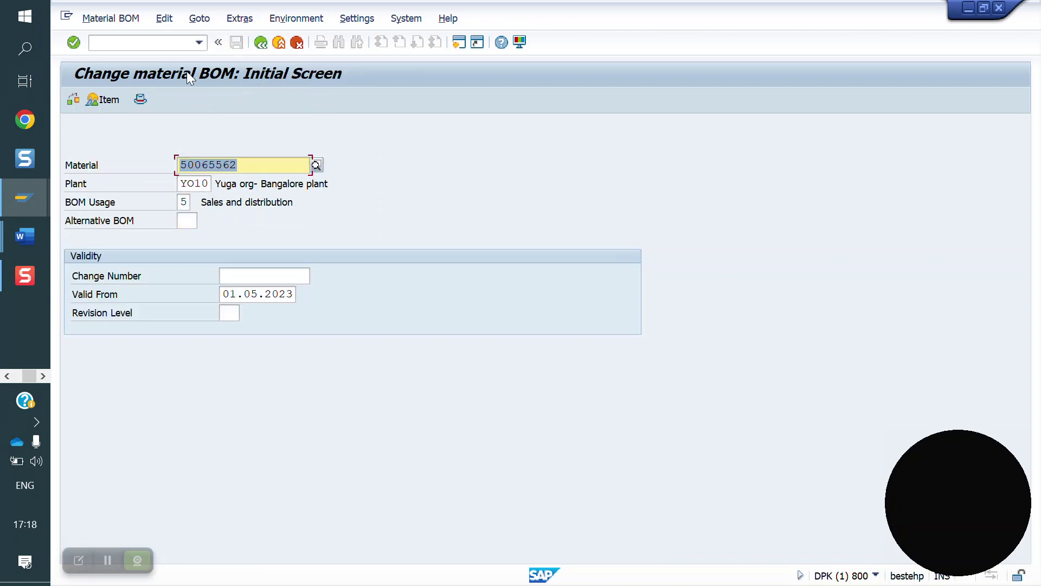
click(203, 21)
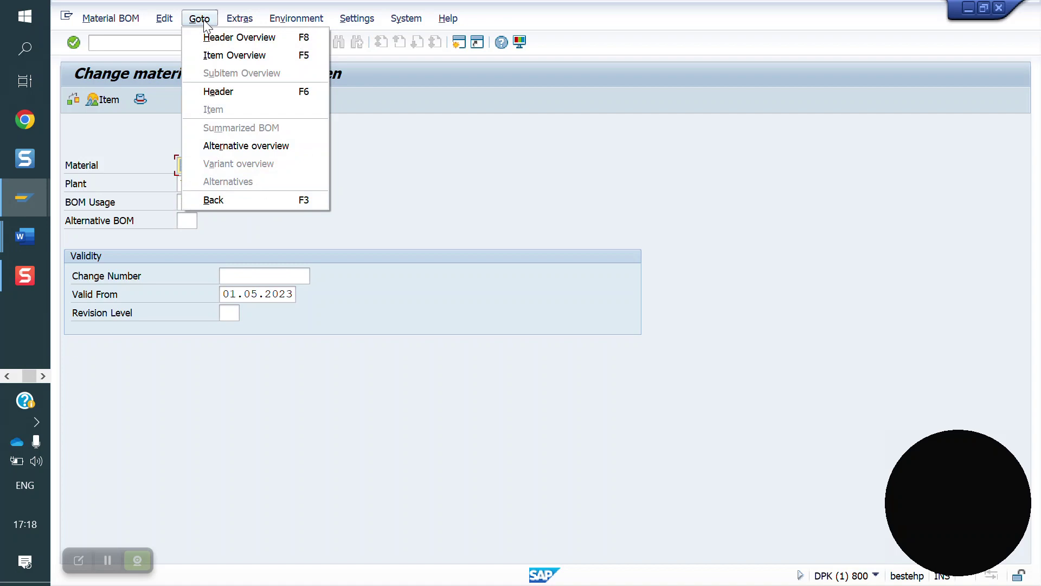
mouse_move(98, 25)
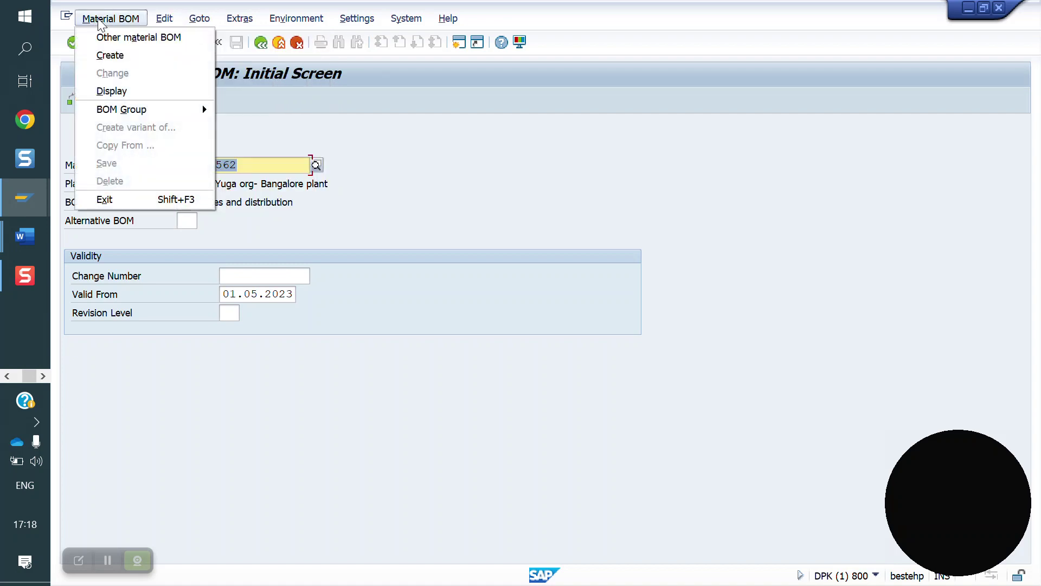
click(282, 252)
Open the items of alternative BOM 1, try to delete item 0020 and save the BOM.
click(187, 221)
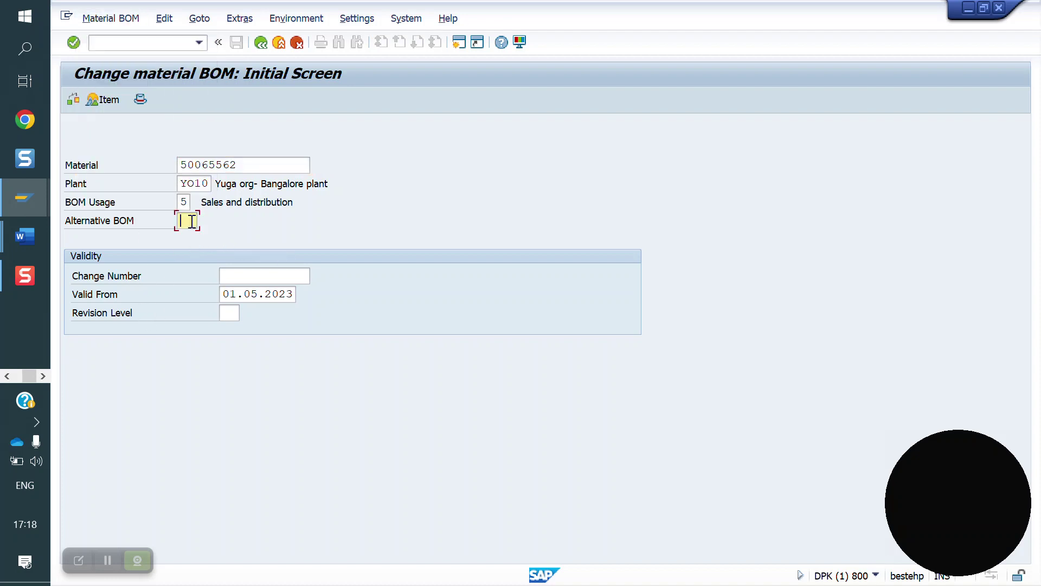
text(1)
key(Return)
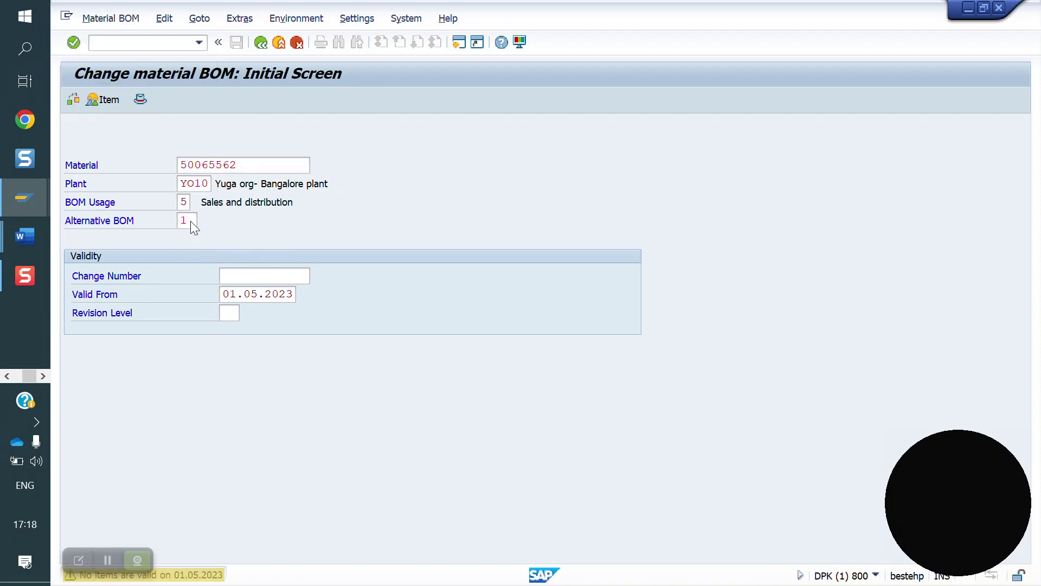
key(Return)
click(78, 296)
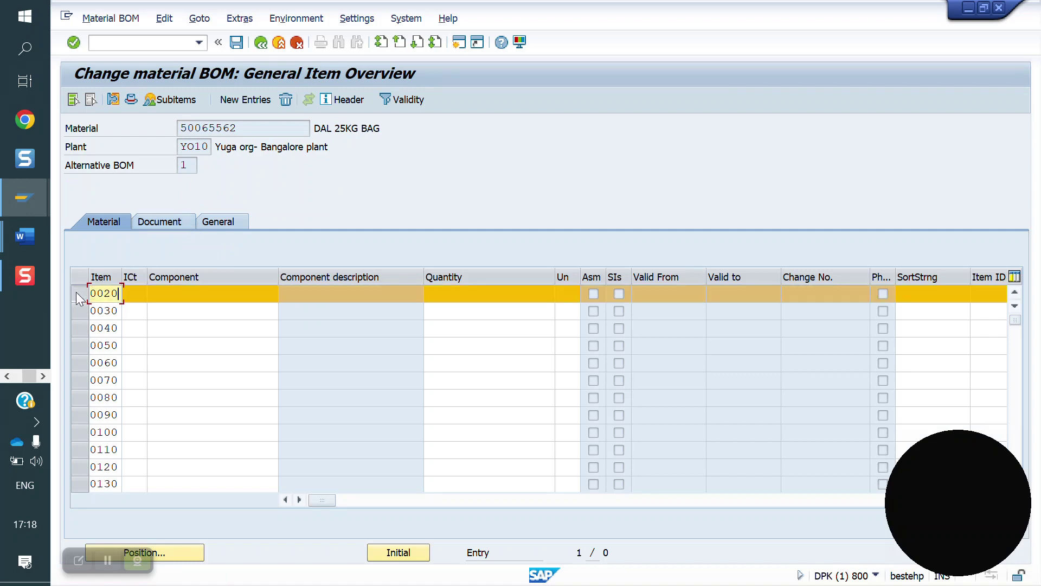
click(286, 100)
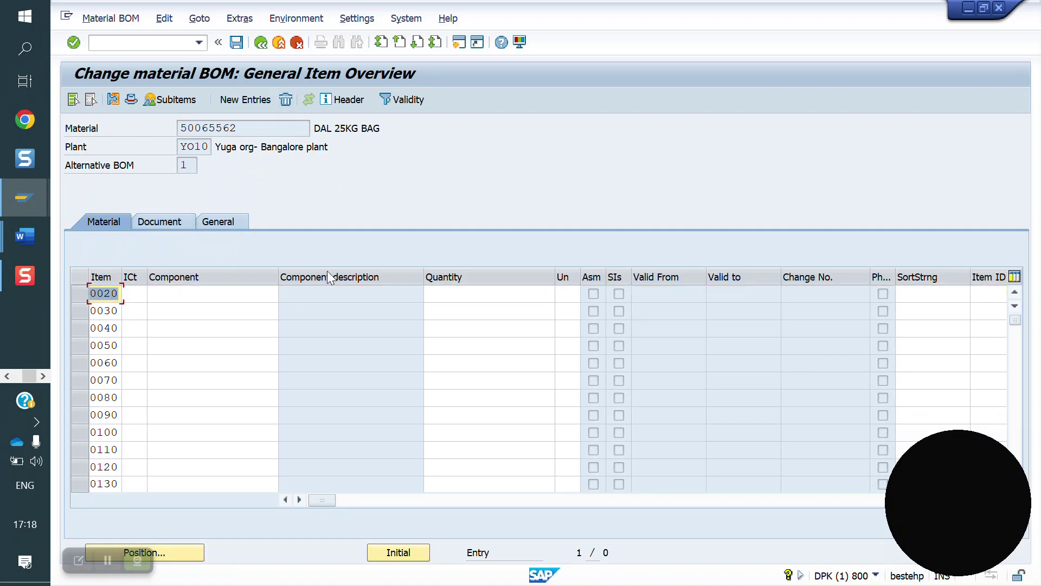
click(236, 42)
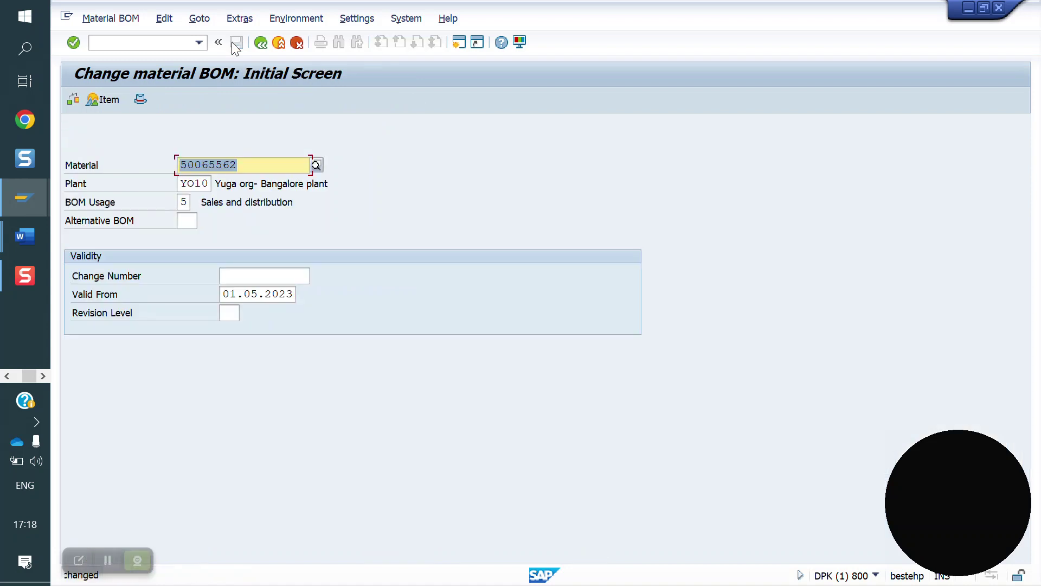
Open the alternative BOMs with valid-from date 02.05.2023, select alternative 1 and leave without saving.
click(190, 220)
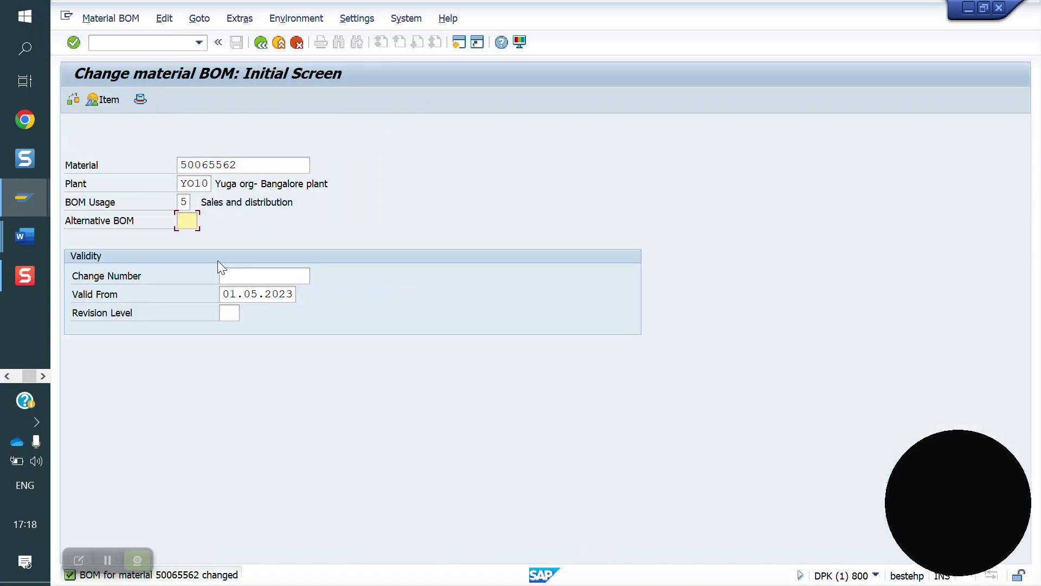
click(234, 295)
text(2)
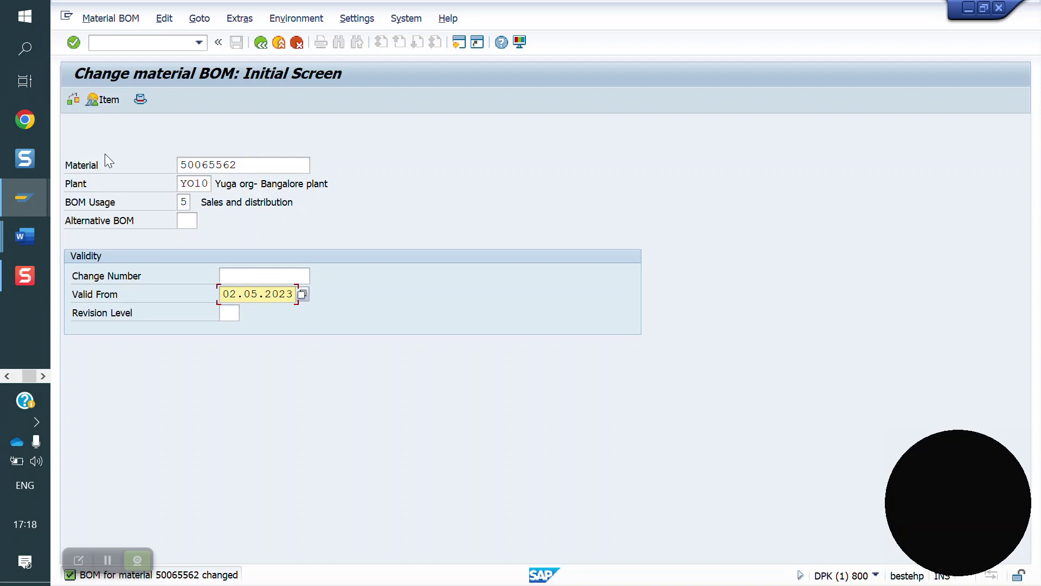
click(101, 99)
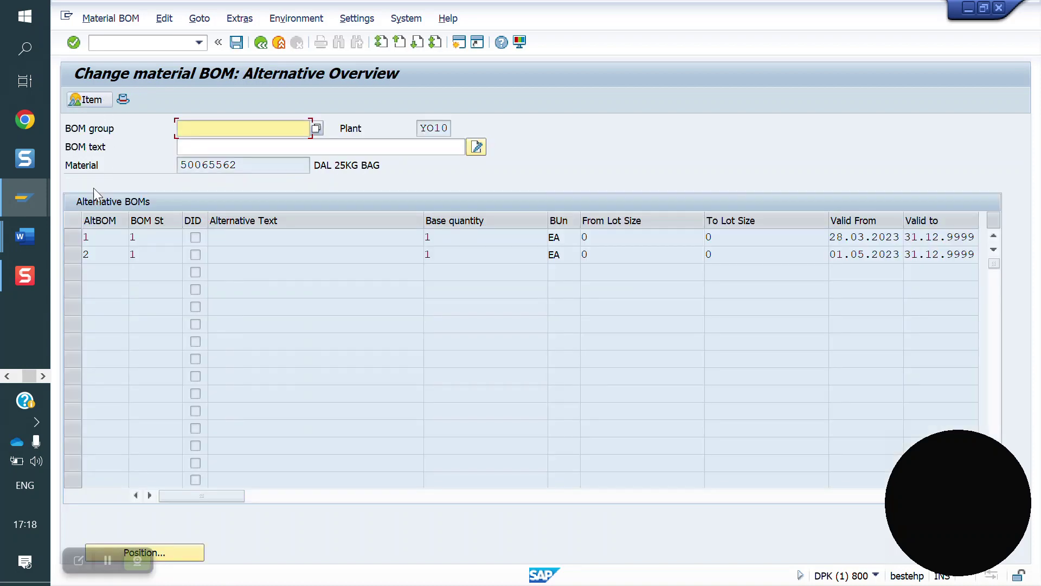
click(74, 237)
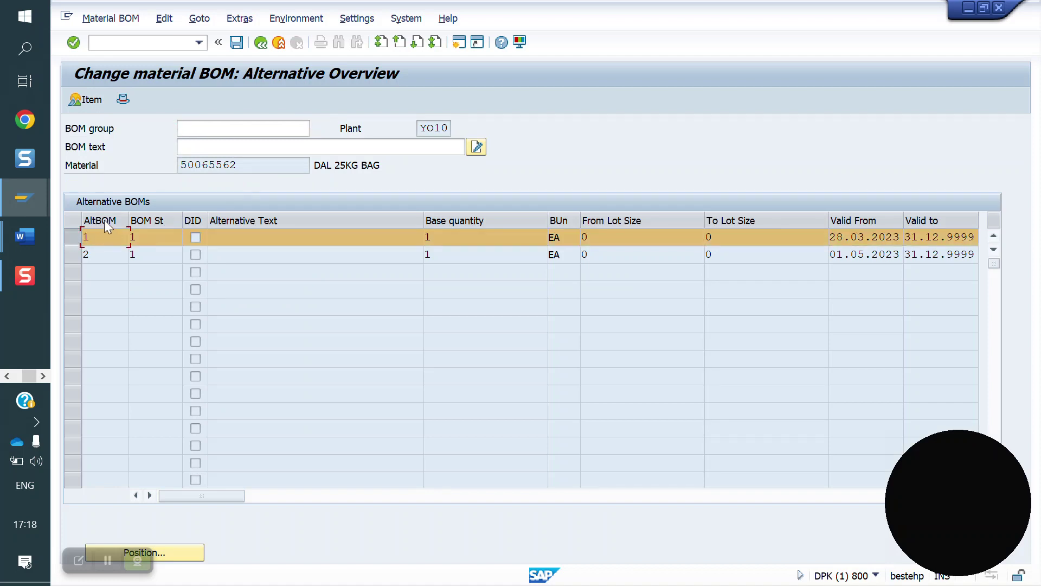
click(260, 43)
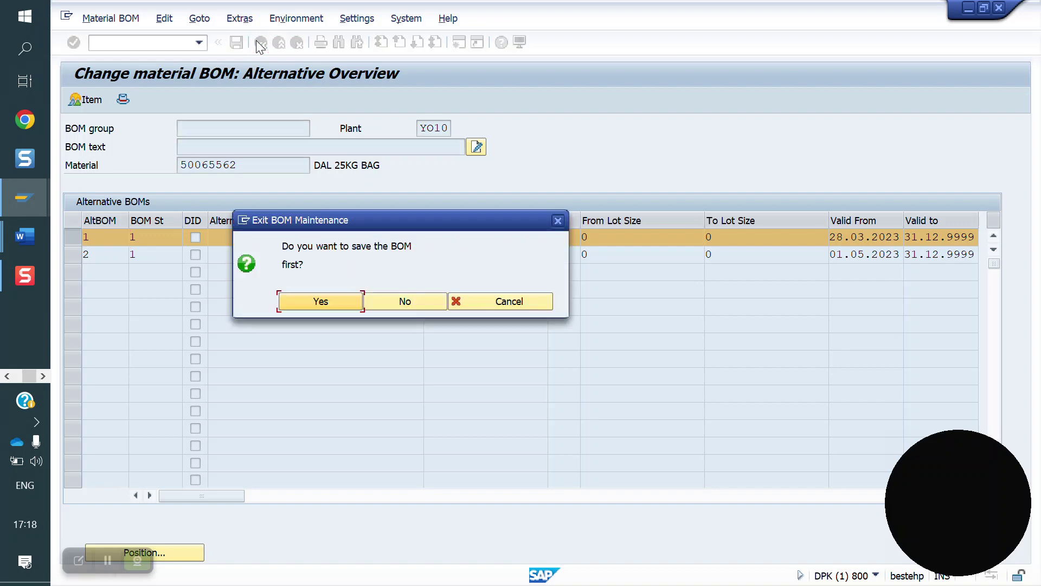
click(398, 306)
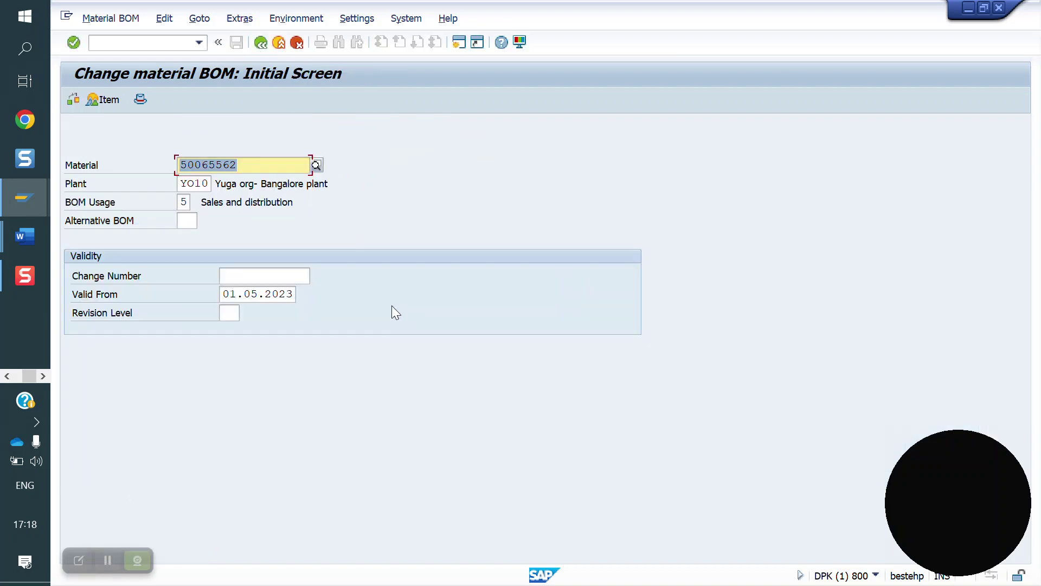
Delete item 0010 from alternative BOM 2 of material 50065562 and save the BOM.
click(192, 224)
text(2)
key(Return)
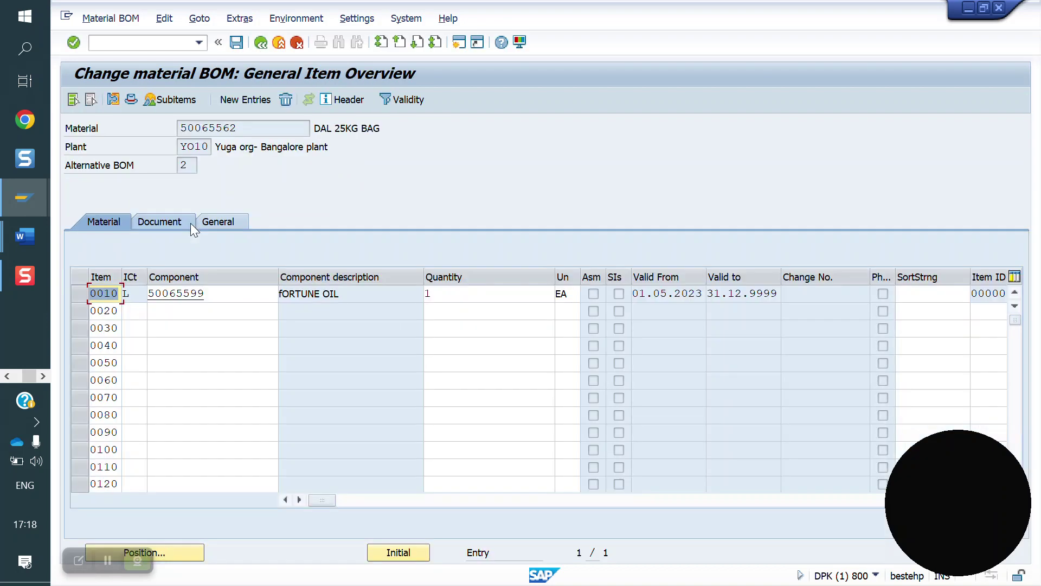
click(79, 292)
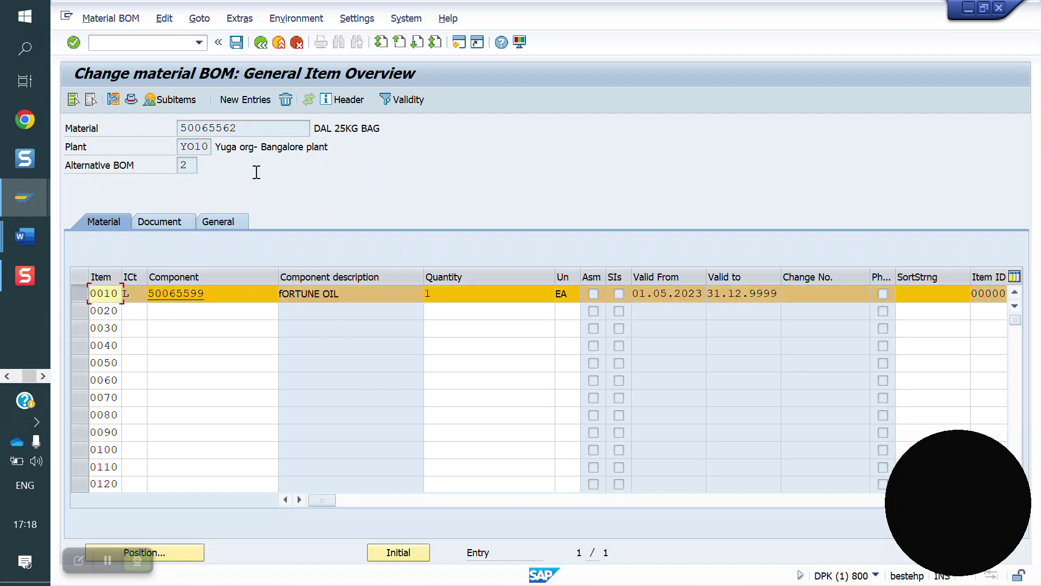
click(286, 100)
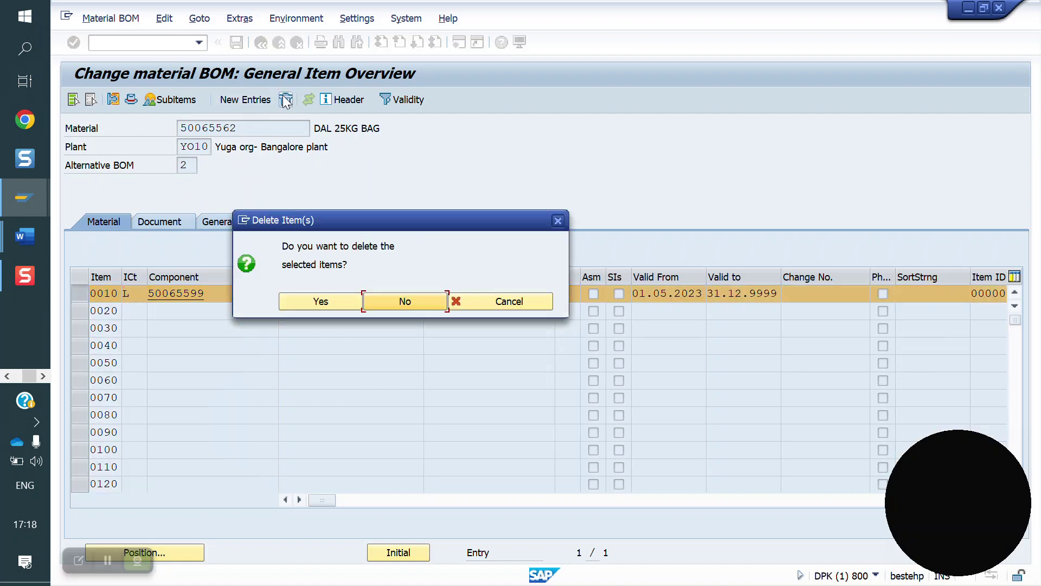
click(343, 300)
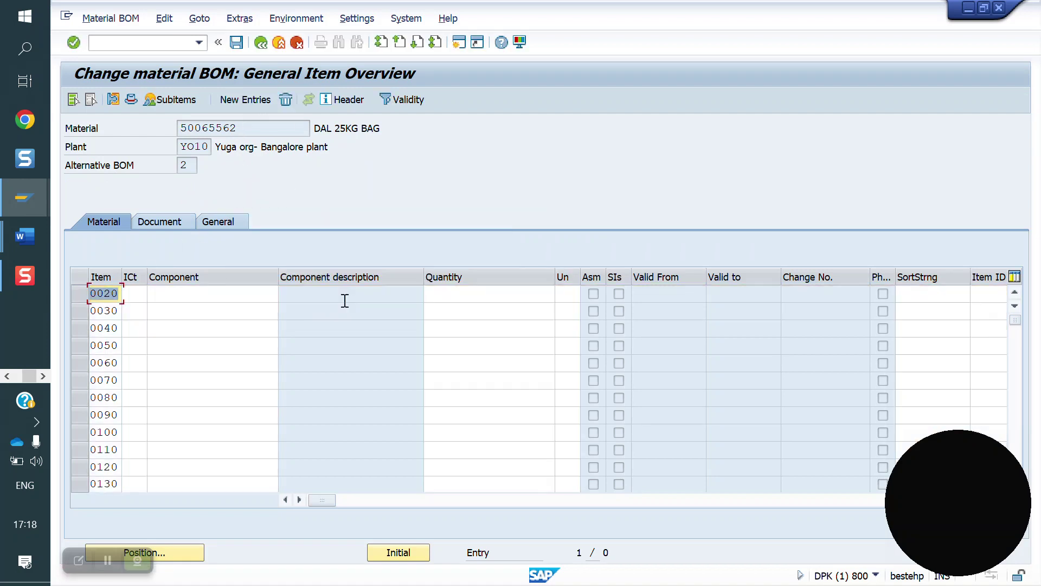
click(237, 43)
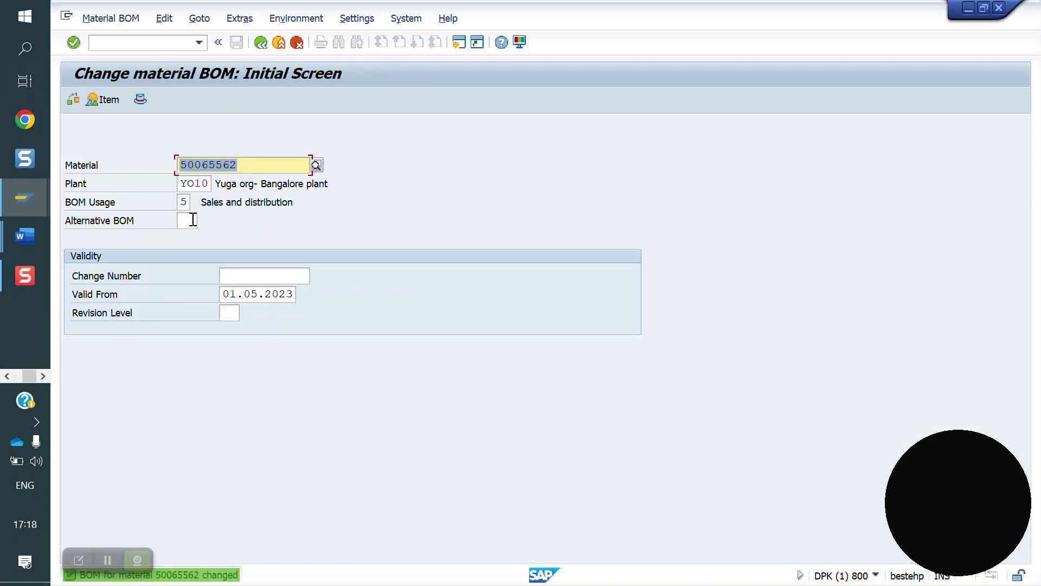
Open alternative BOM 1 of the same material to check its item overview.
click(190, 219)
text(1)
key(Return)
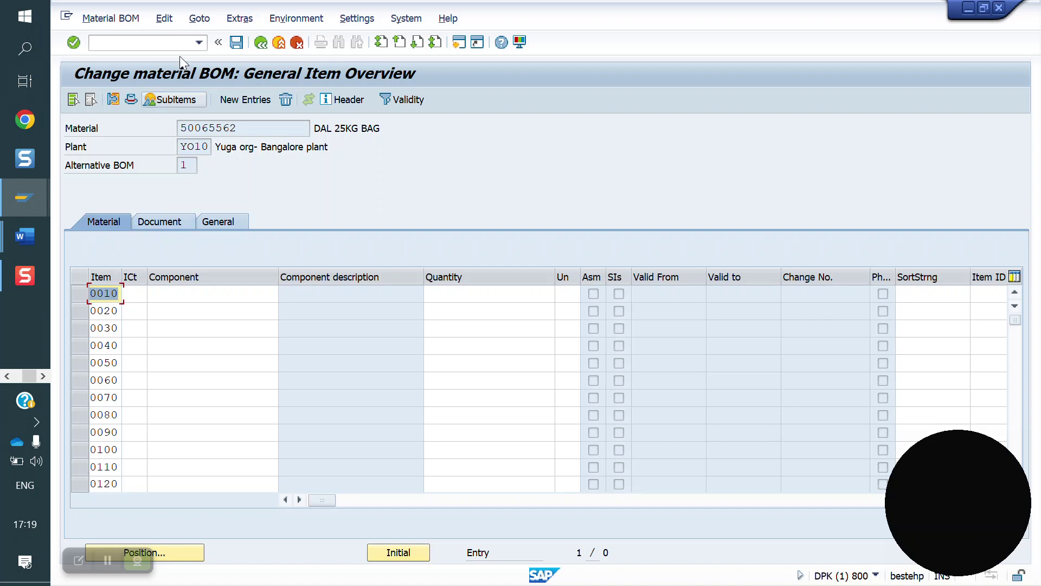
Run transaction MM02 for material 50065562 and open Sales Org. Data 2 for plant YO10, sales organization YO10 and distribution channel YD.
click(123, 43)
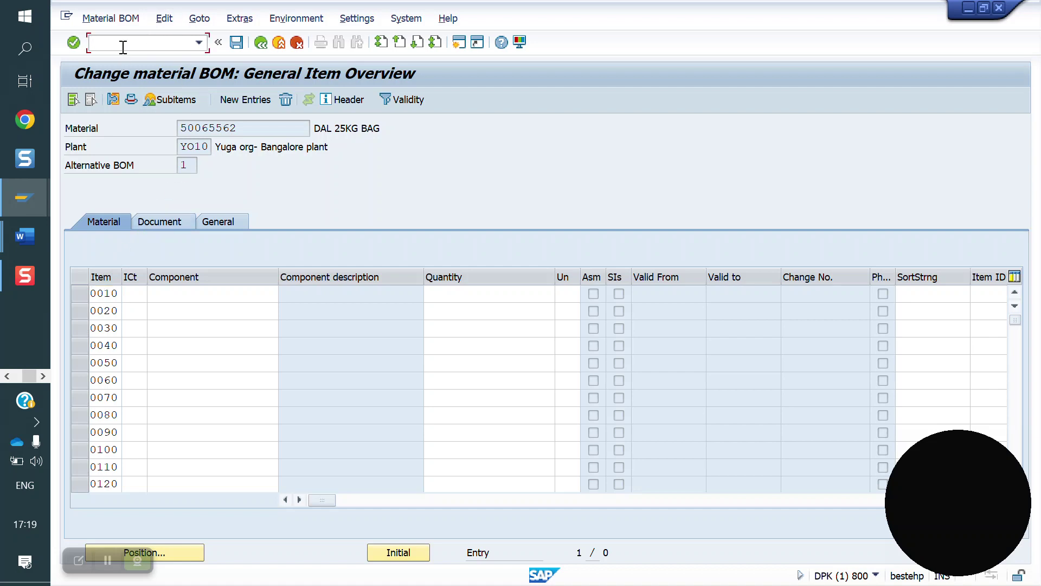
text(/NMM02\)
key(Return)
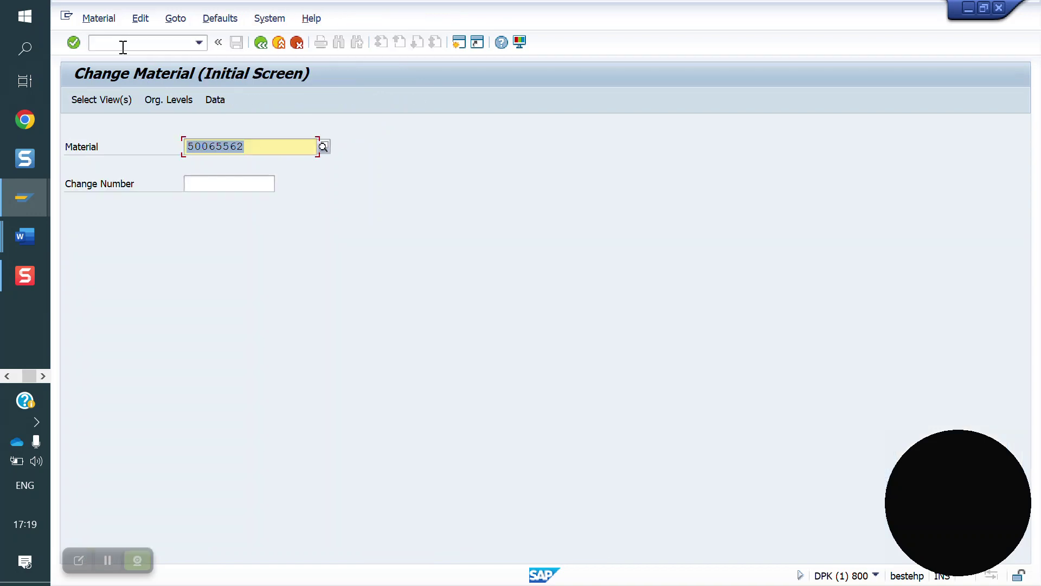
key(Return)
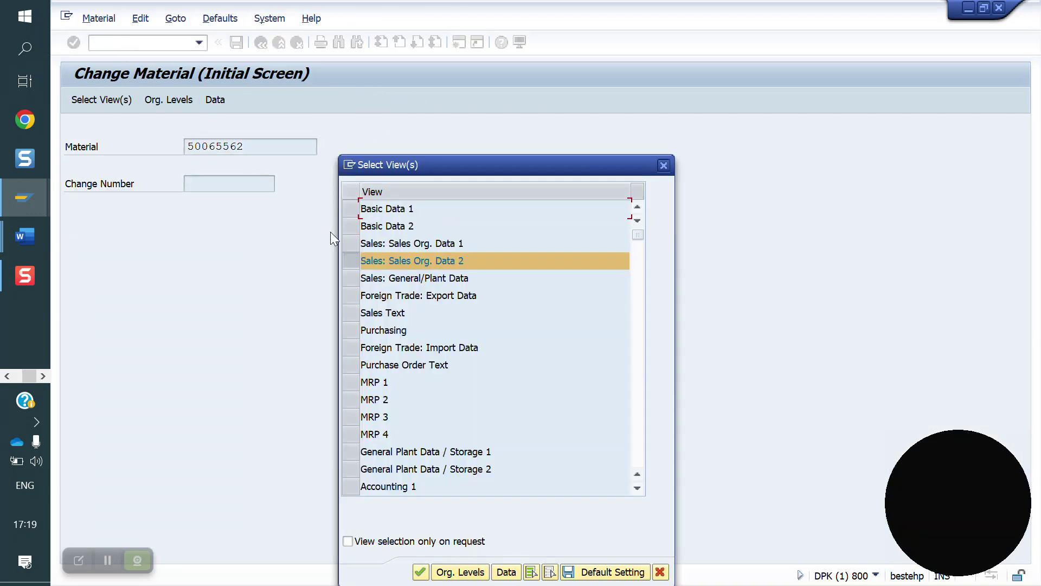
key(Return)
text(Y010)
key(Tab)
text(Y010)
key(Tab)
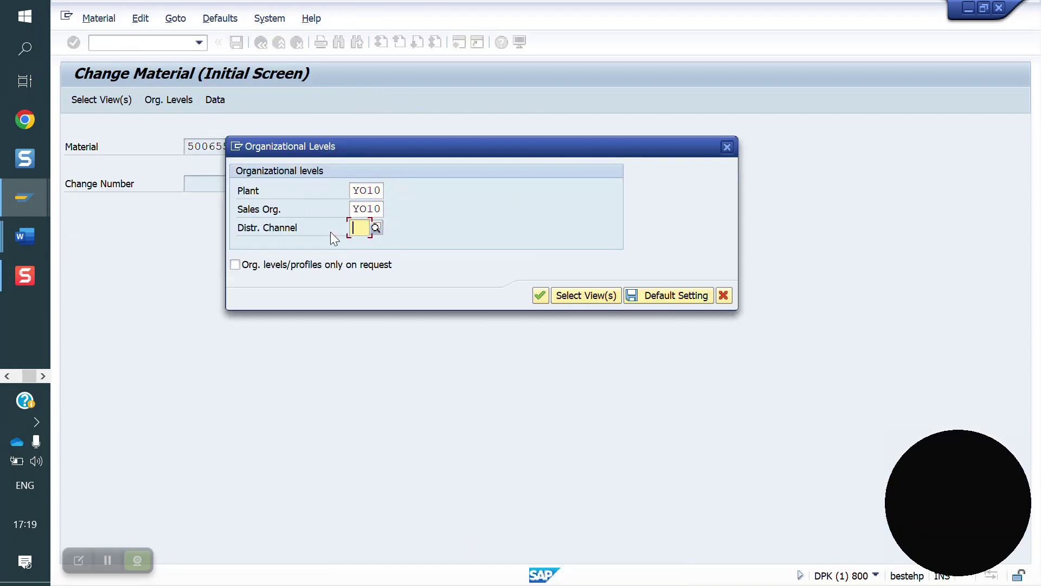
text(YD)
key(Return)
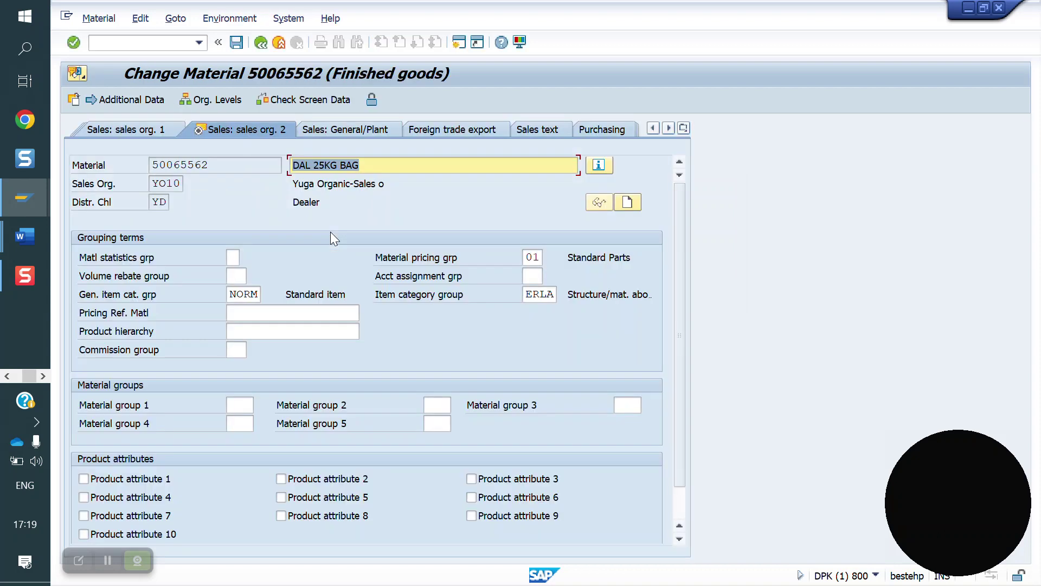
Change the material's item category group to NORM and save the material.
double_click(553, 295)
key(BackSpace)
key(Down)
key(Down)
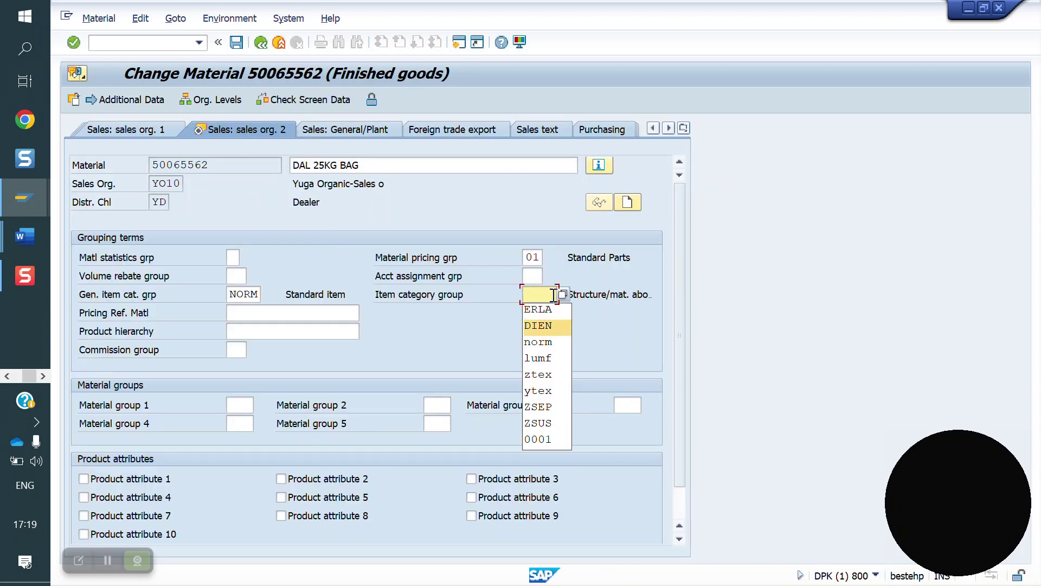
key(Down)
key(Return)
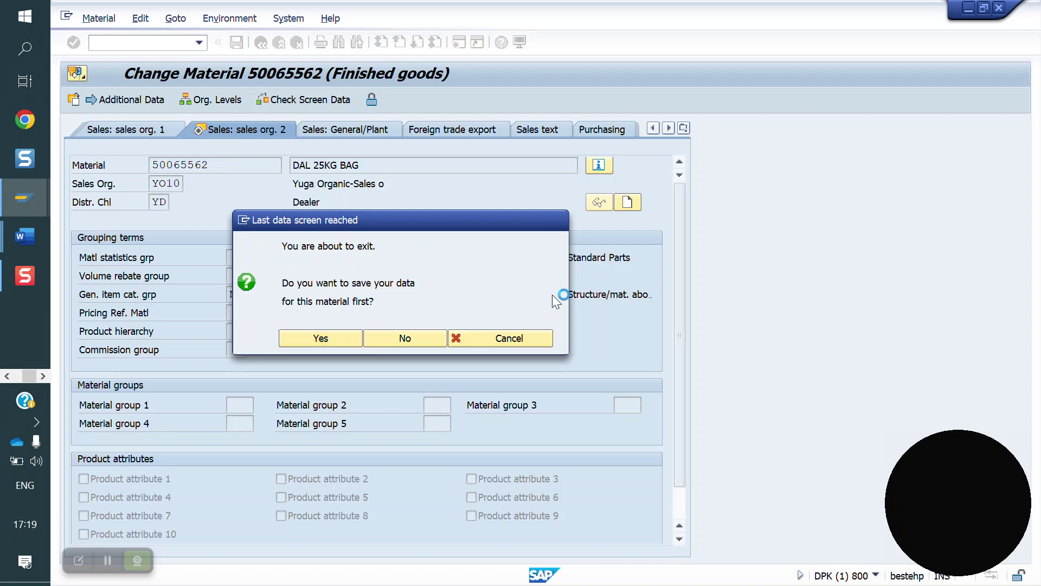
key(Return)
Run transaction VA01 and start a new sales order of the Yuga org Order type.
click(128, 43)
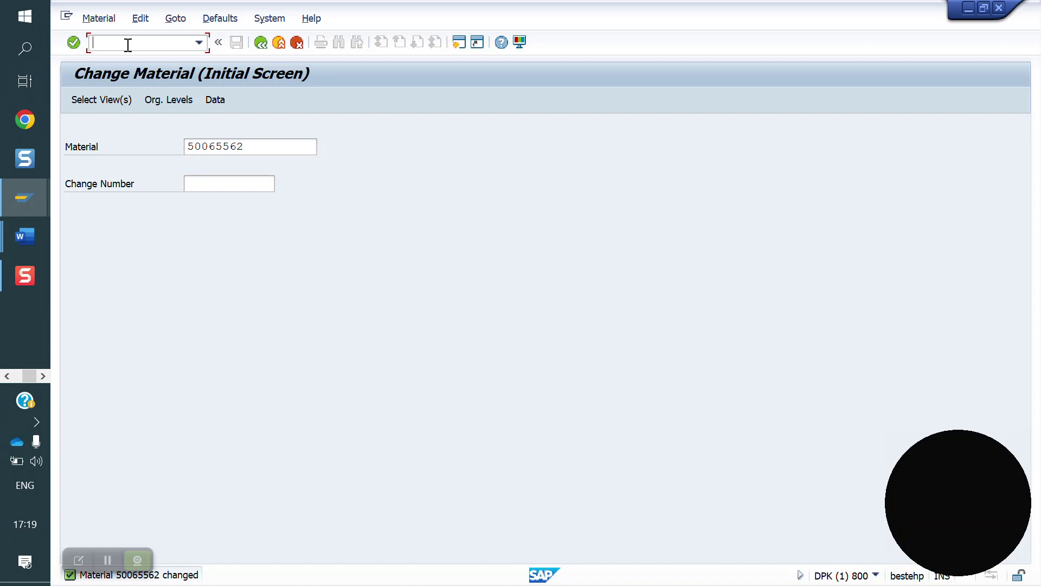
text(/NVA01)
key(Return)
key(BackSpace)
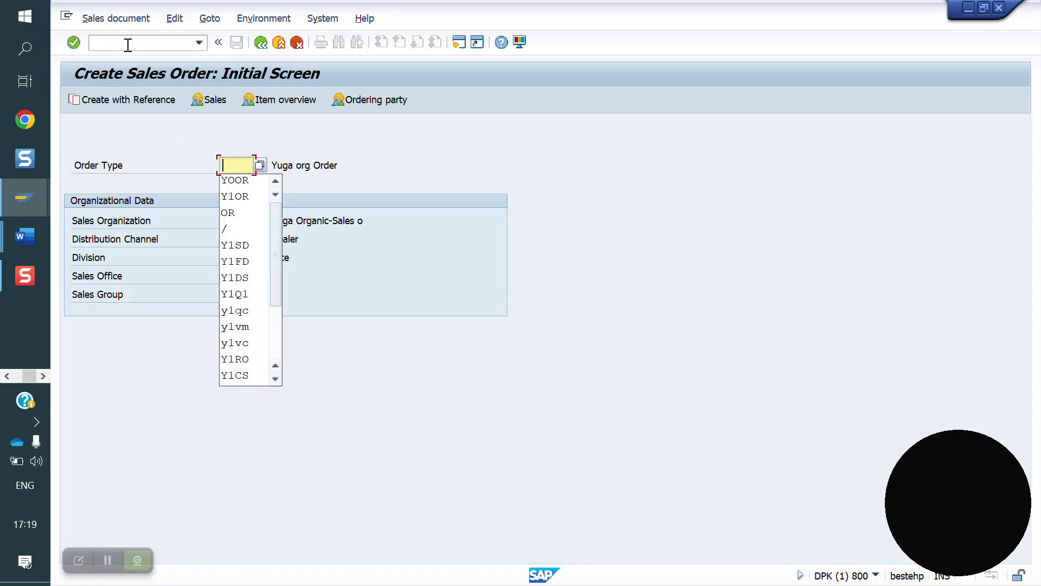
key(Down)
key(Up)
key(Return)
key(Return)
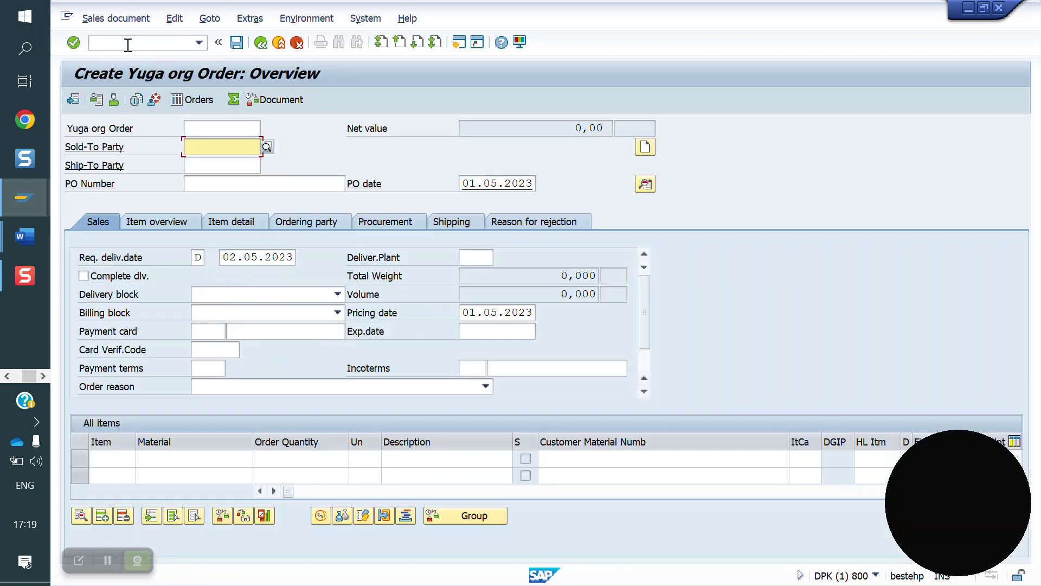
Enter the sold-to party and add material 50065562 to the order with quantity 1.
key(Down)
key(Return)
key(Return)
key(Down)
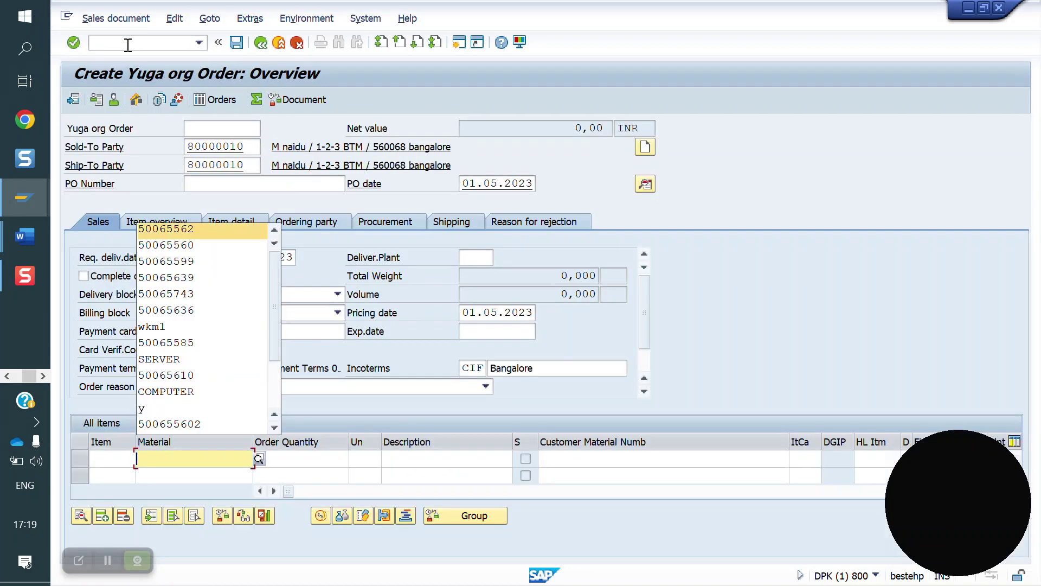
key(Return)
key(Return)
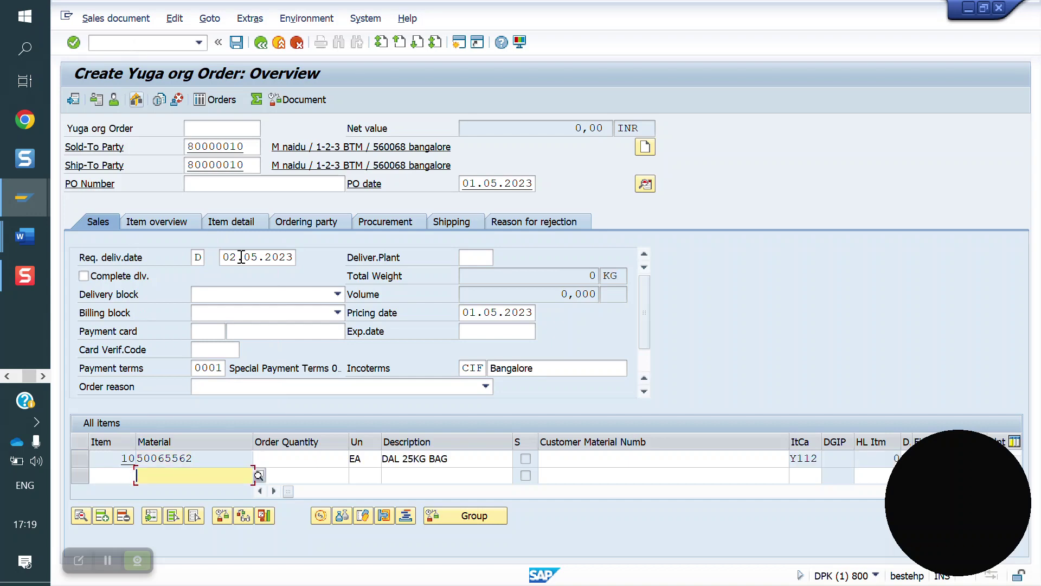
click(310, 458)
text(1)
key(Return)
Check the schedule line category and delivery date in item 10's schedule lines, and save the order.
double_click(313, 460)
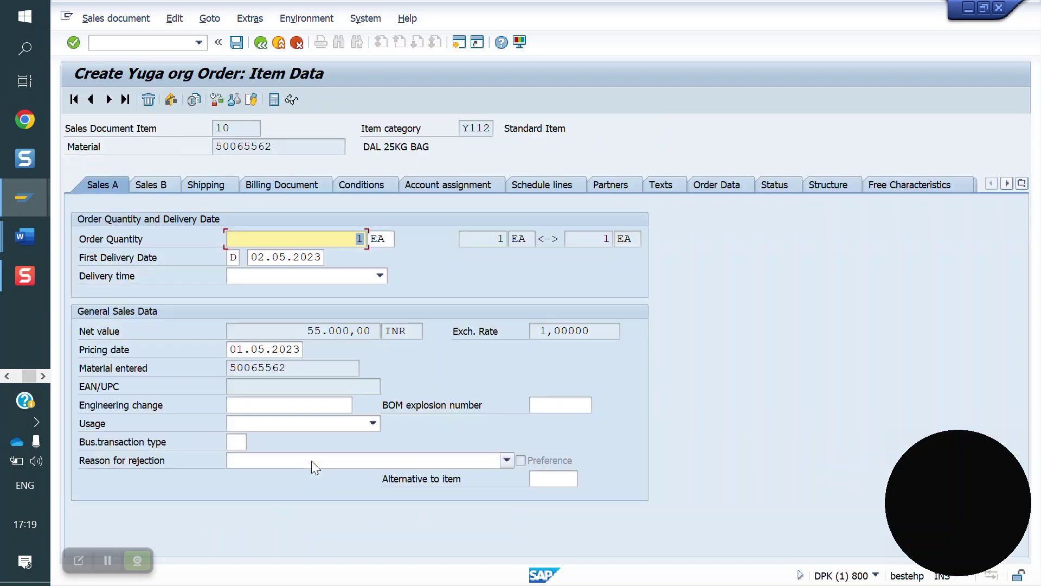
click(547, 184)
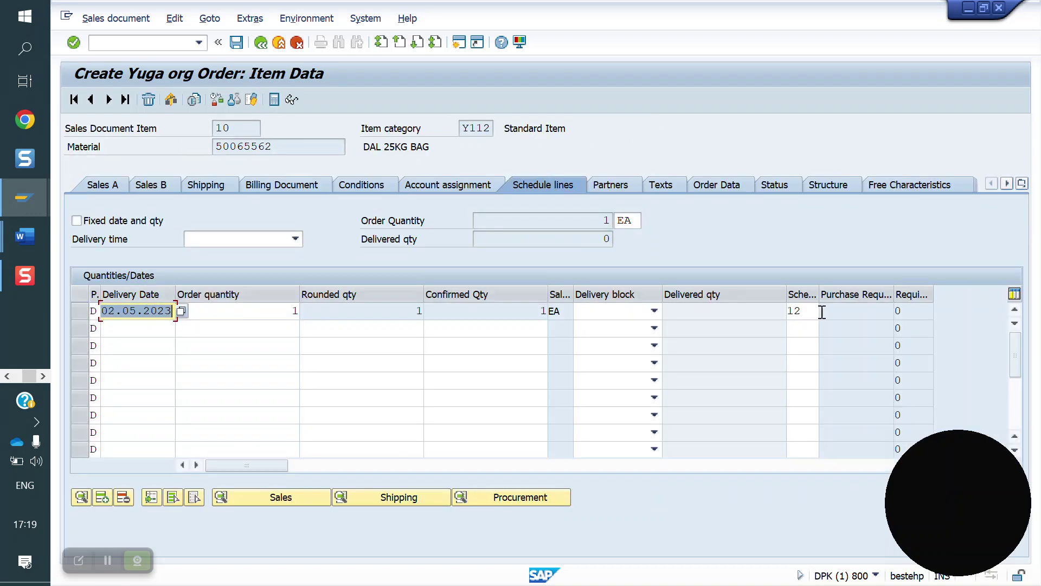
click(796, 310)
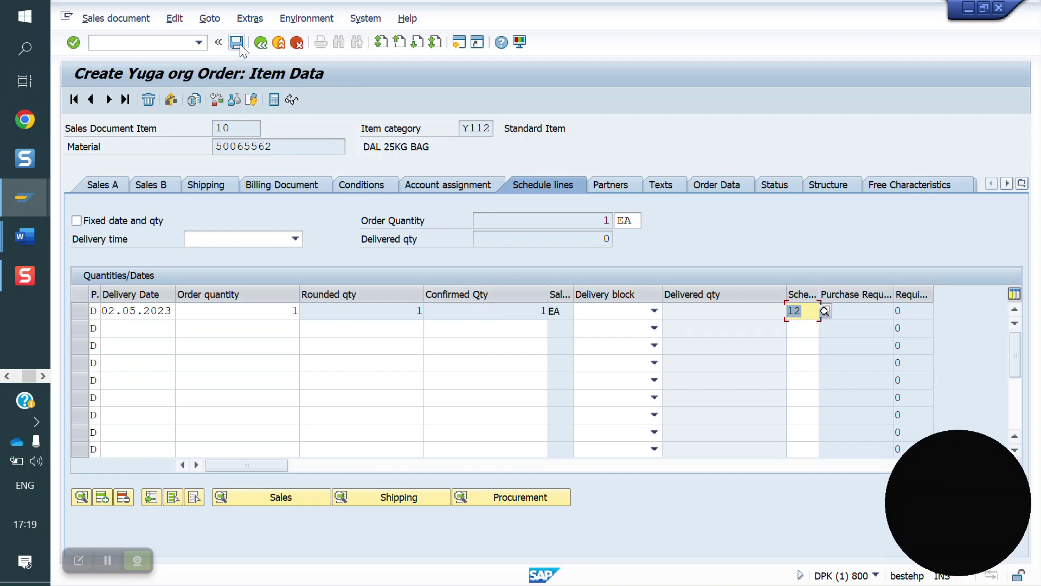
click(116, 313)
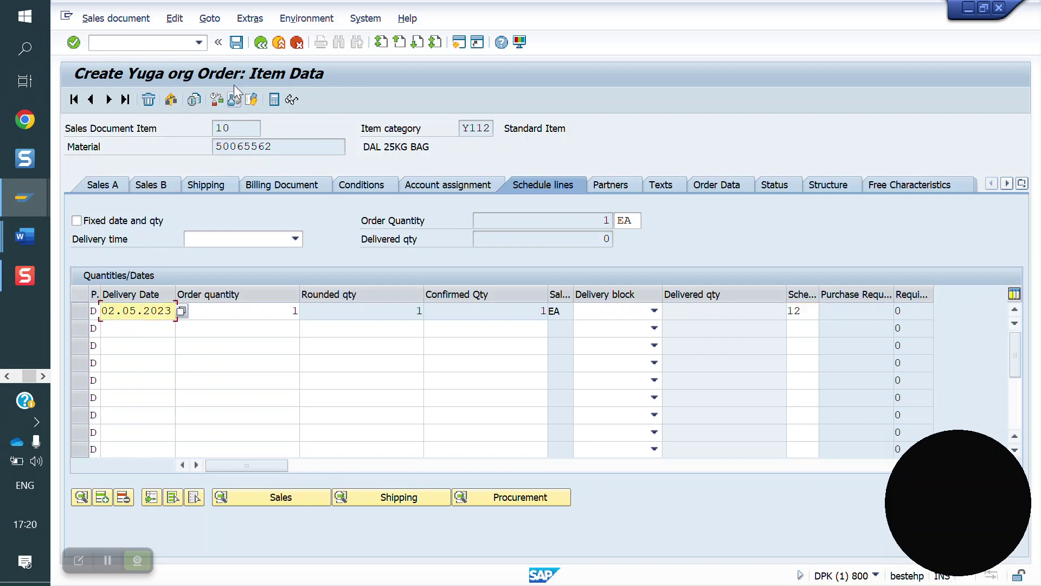
click(235, 44)
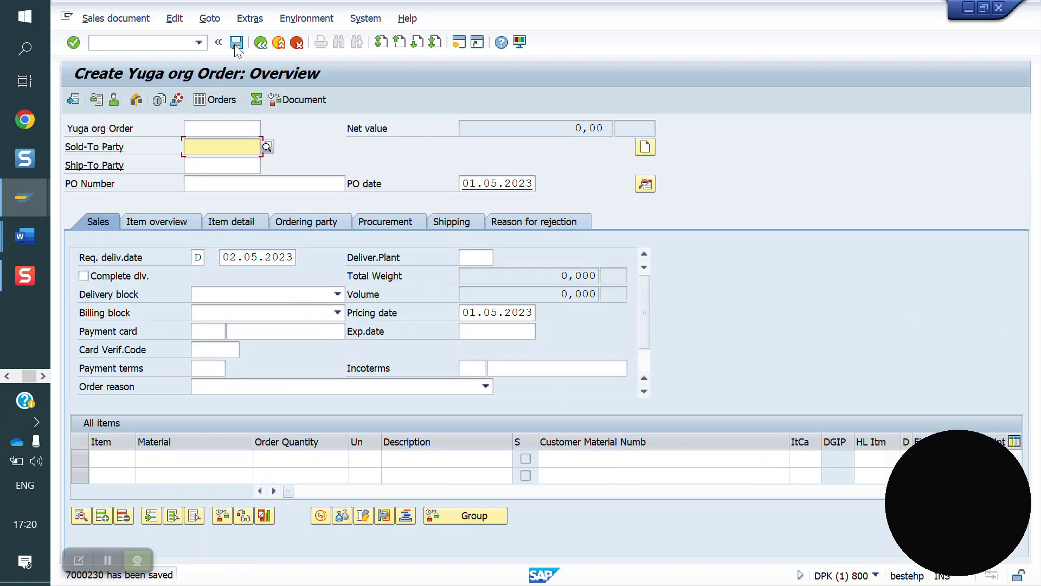
Run transaction SCAL and view the overviews of public holidays and holiday calendars in change mode.
click(134, 42)
text(N)
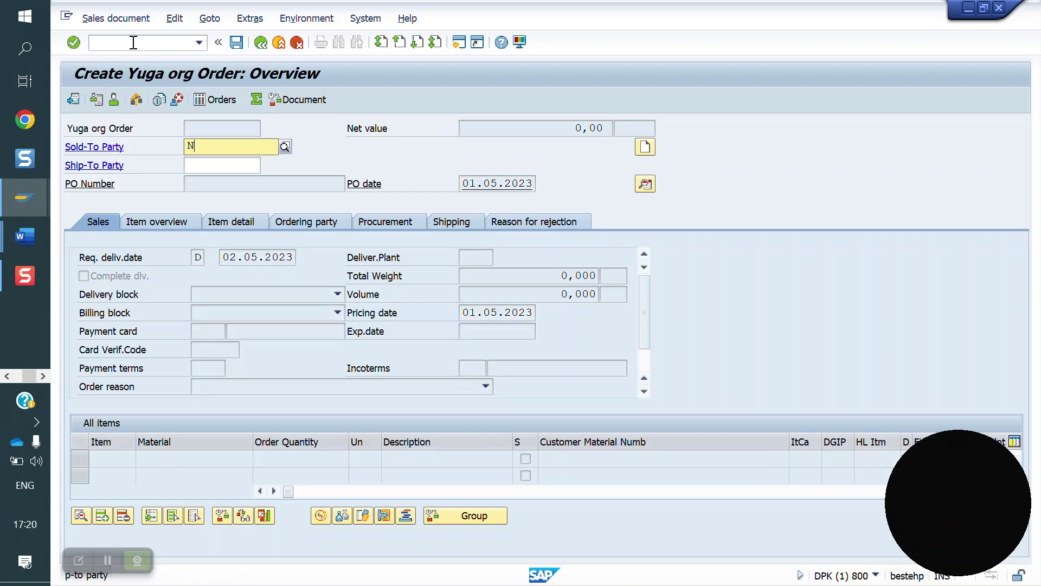
text(/NSCAL)
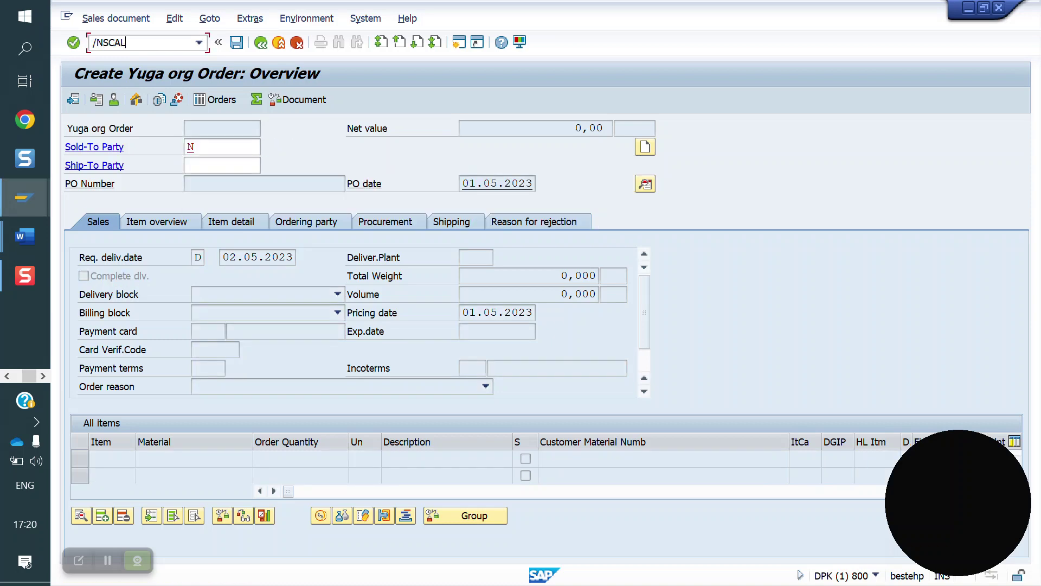
key(Return)
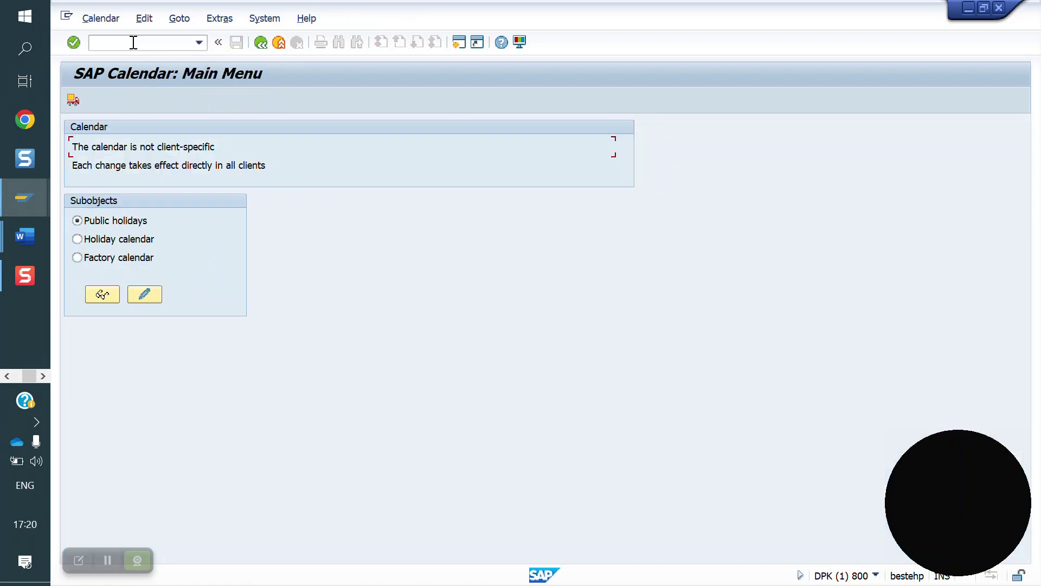
click(143, 296)
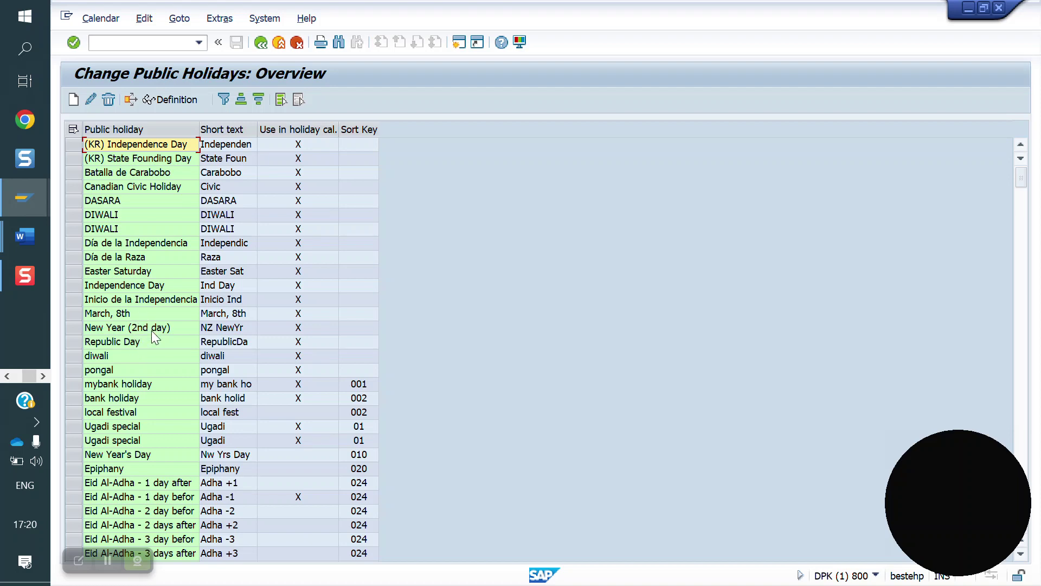
click(264, 44)
click(102, 241)
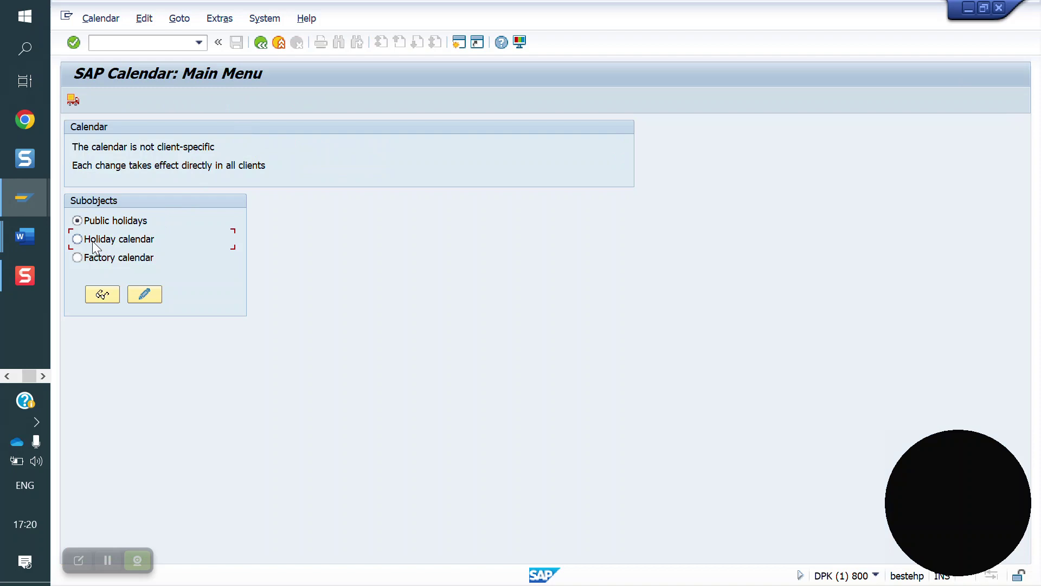
click(145, 294)
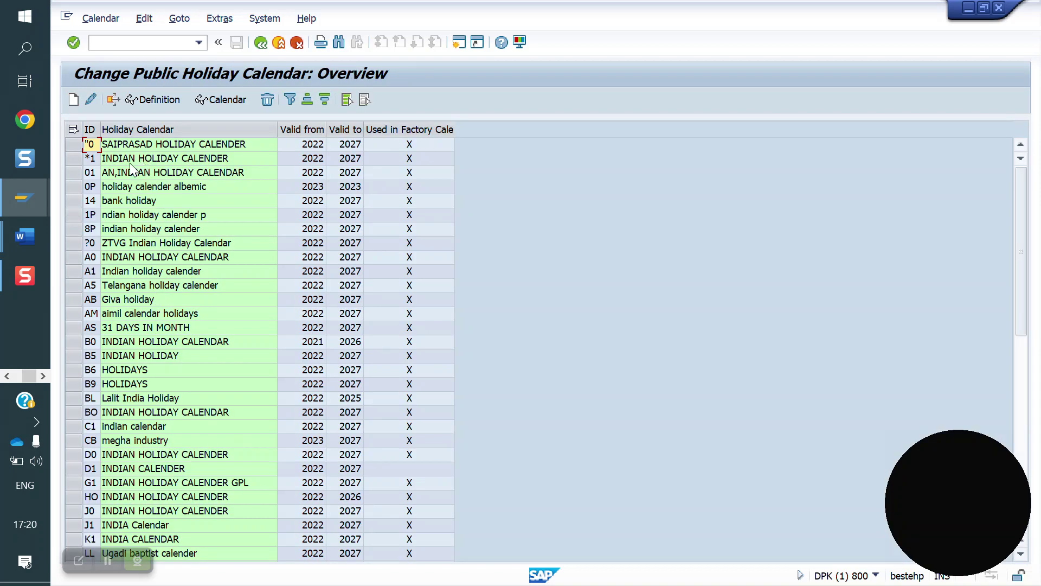
Run transaction SPRO and open the Define Plant activity in the Logistics - General definition of the Enterprise Structure.
text(/N)
text(SPRO)
key(Return)
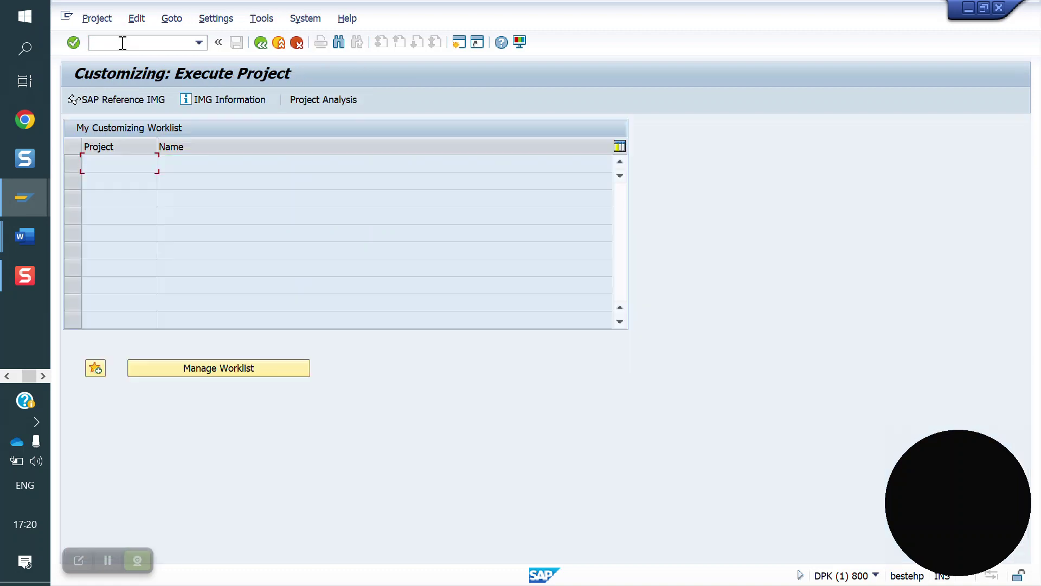
click(113, 99)
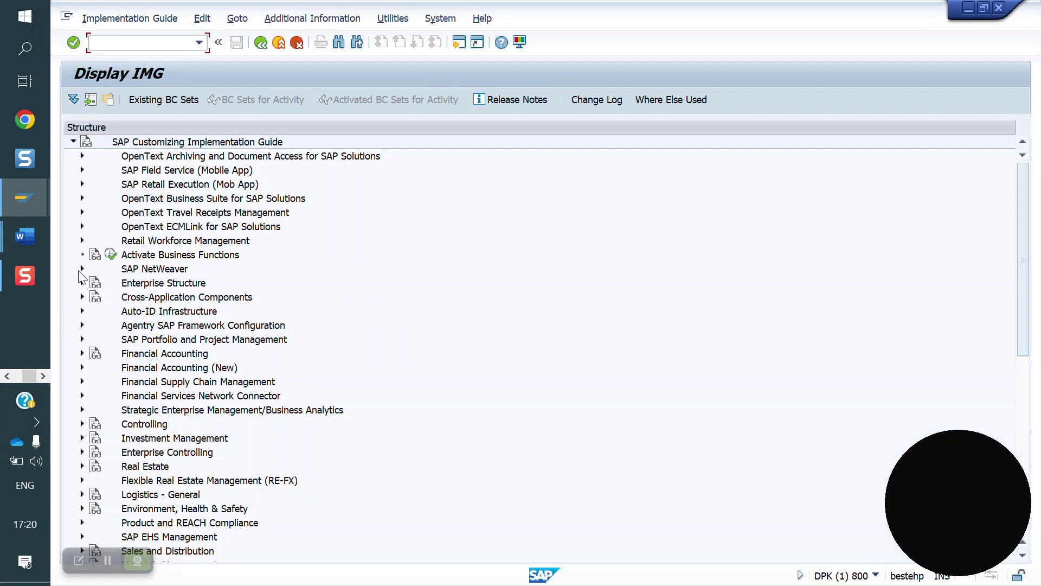
click(82, 282)
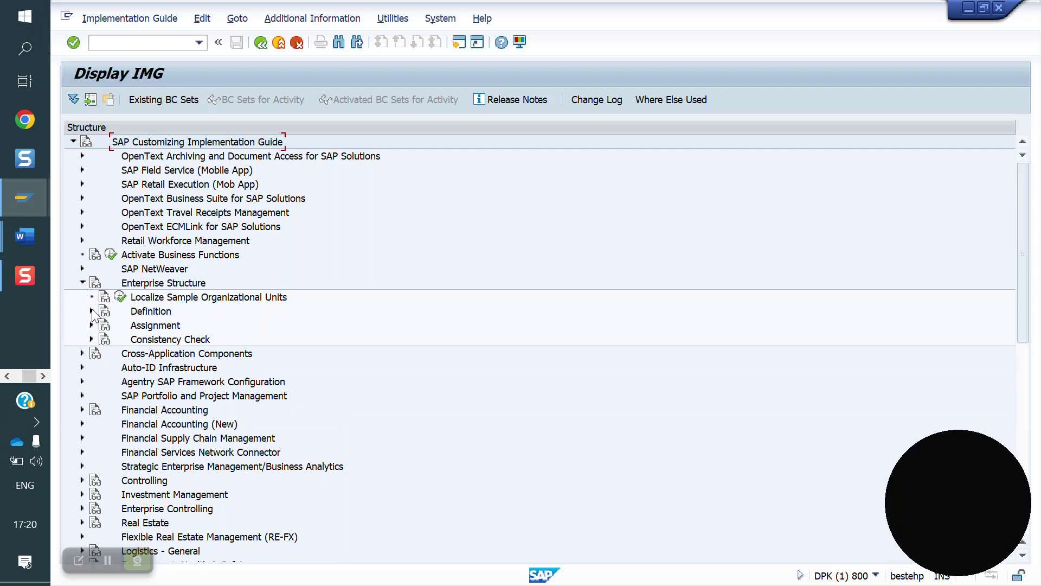
click(91, 311)
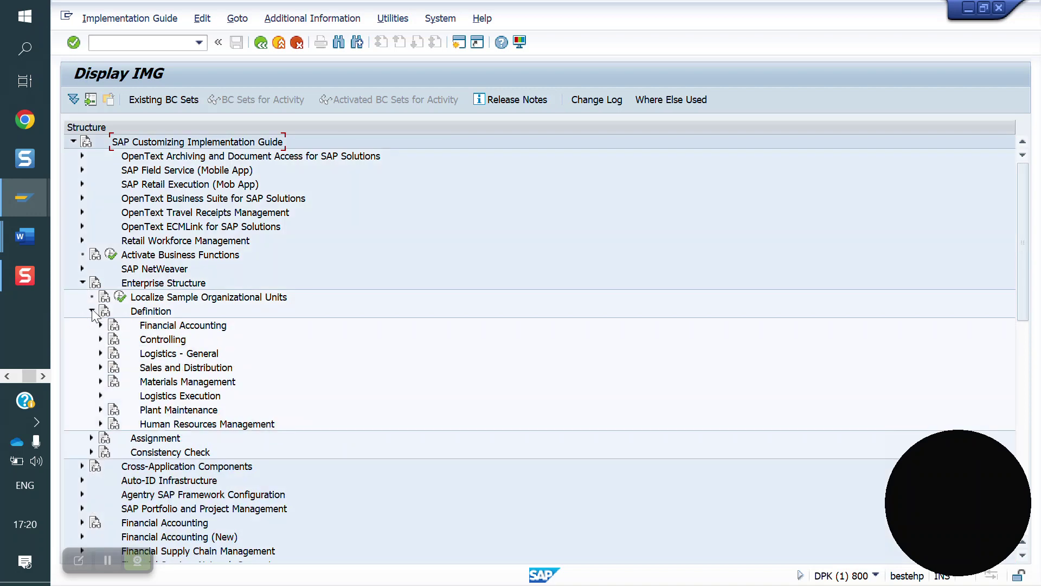
click(100, 353)
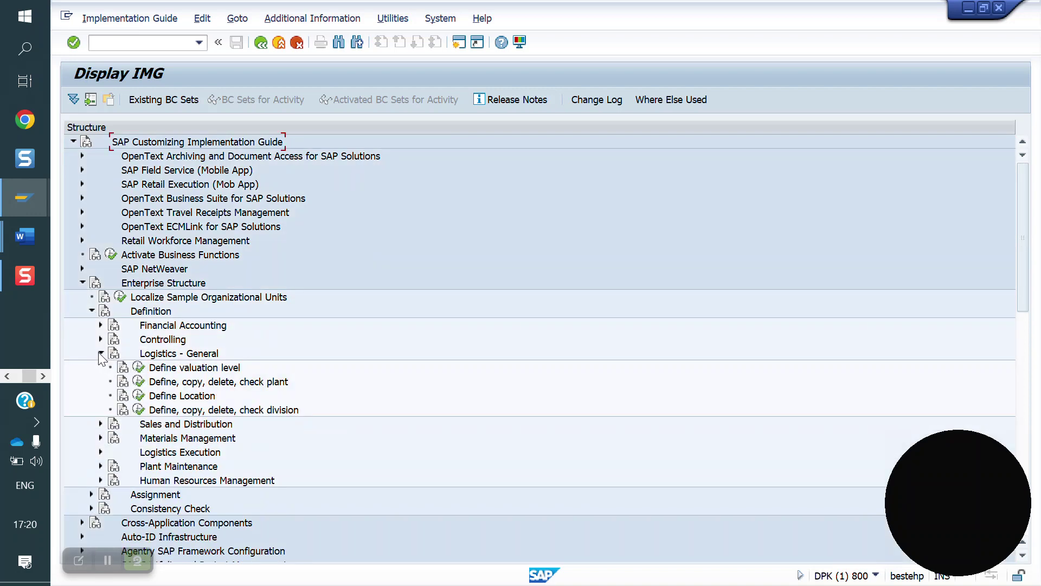
click(139, 383)
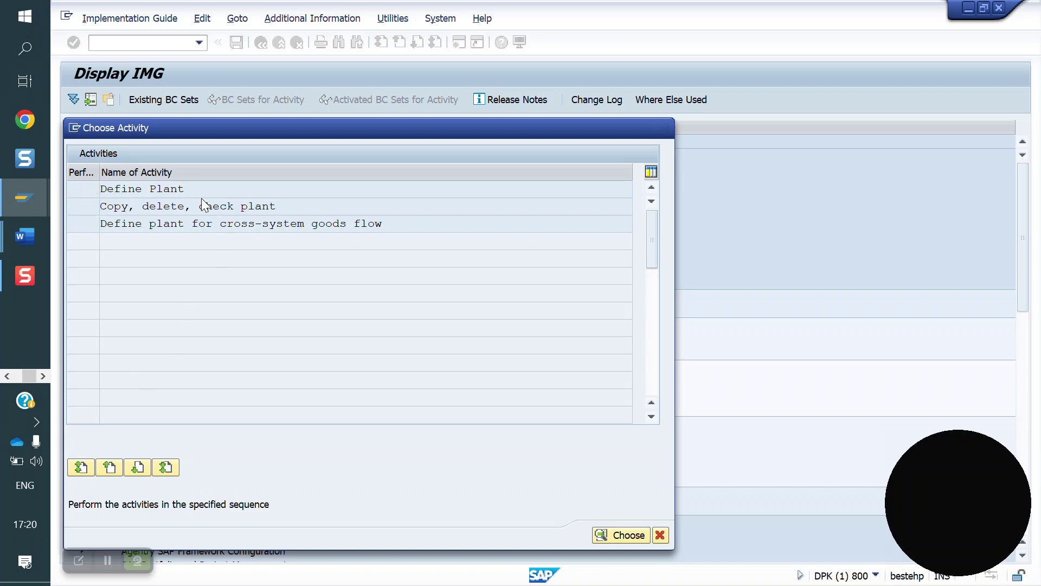
double_click(202, 205)
click(263, 44)
double_click(197, 188)
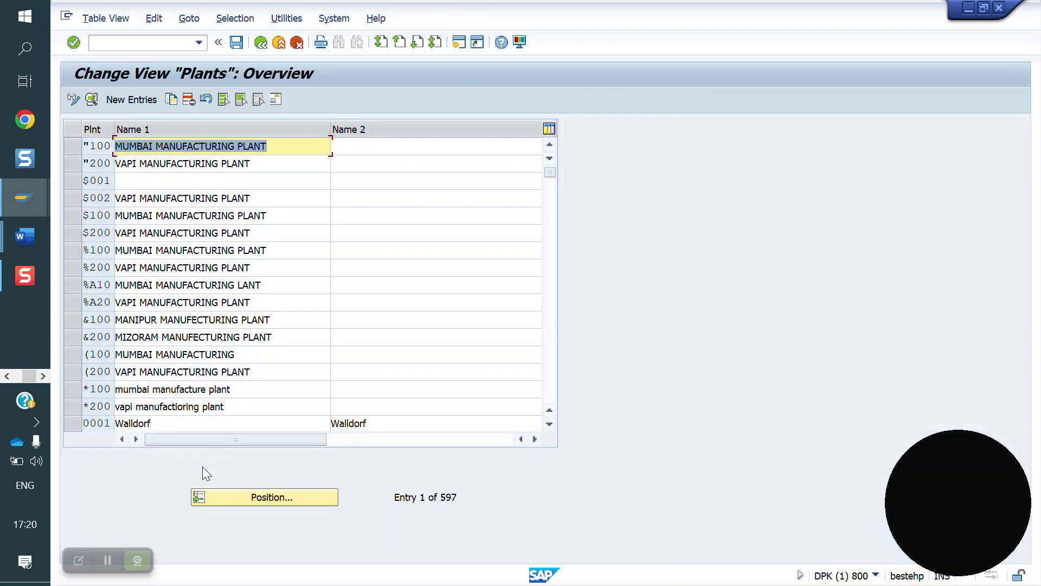
Position to plant YO10 in the plants overview and open its details to check the assigned factory calendar.
click(233, 492)
text(YO)
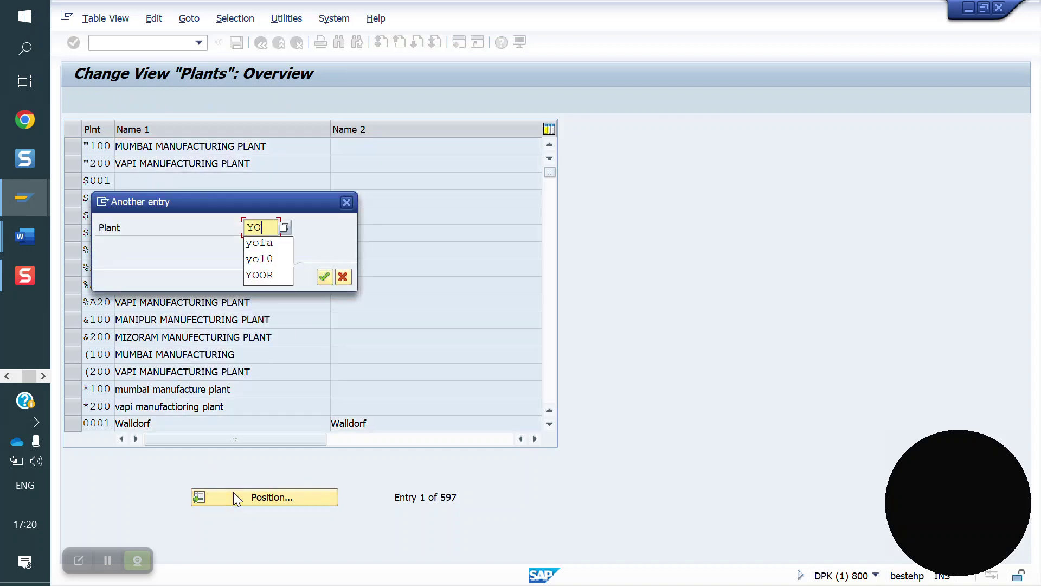
text(10)
key(Return)
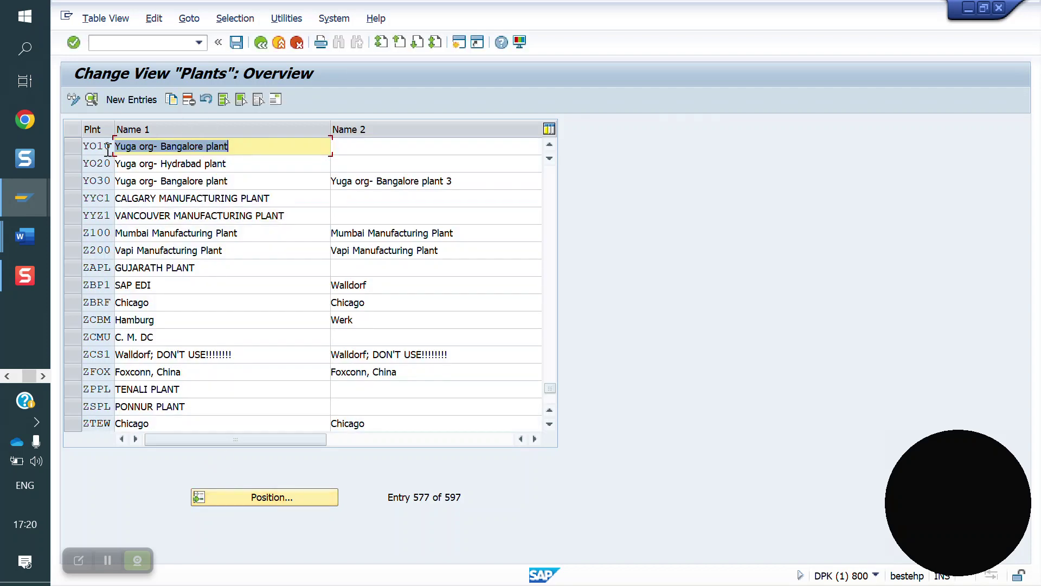
double_click(92, 145)
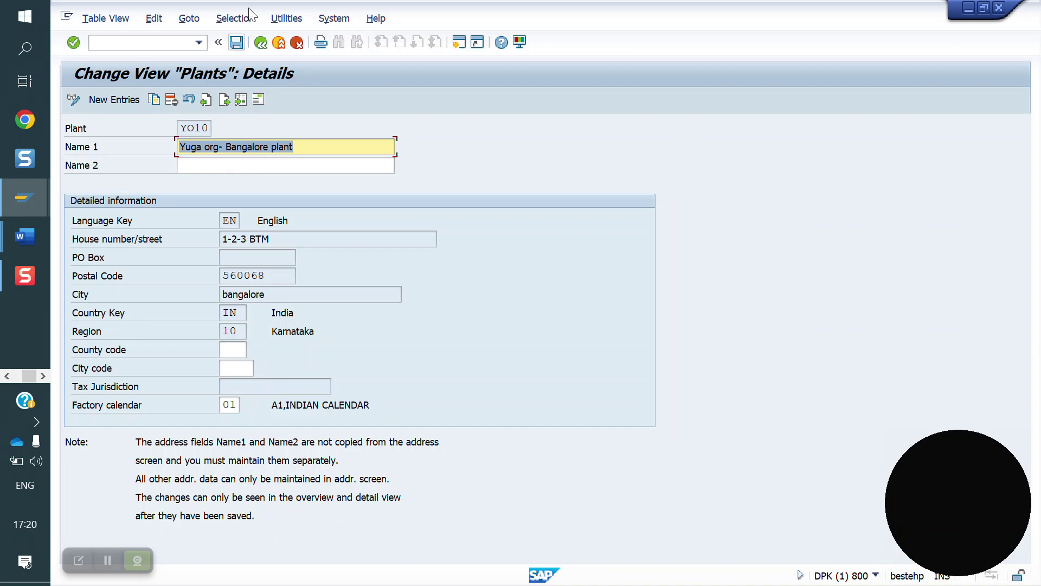
Run transaction SCAL and open the factory calendar overview in change mode.
click(113, 43)
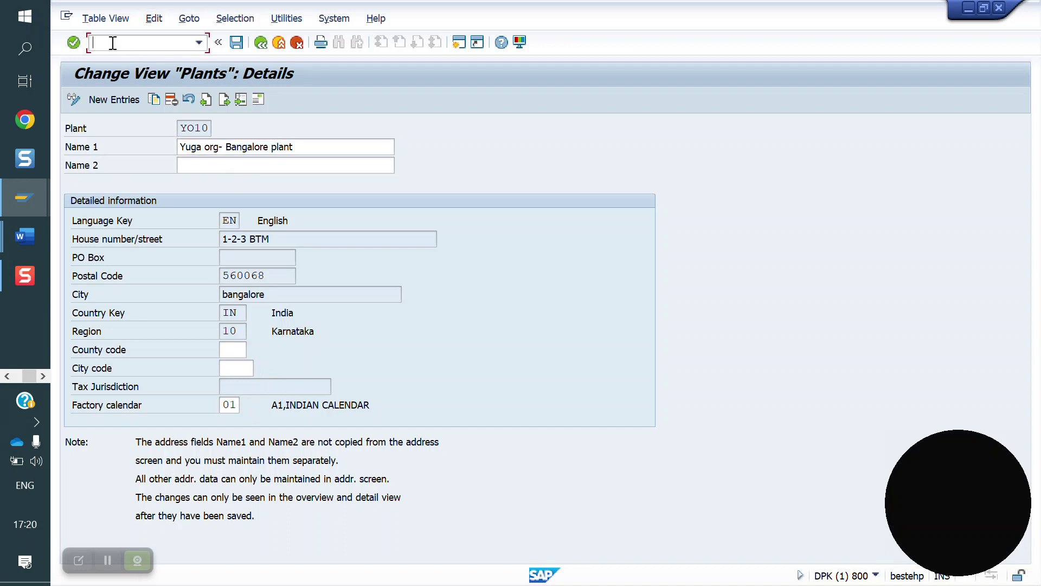
text(/NSCAL)
key(Return)
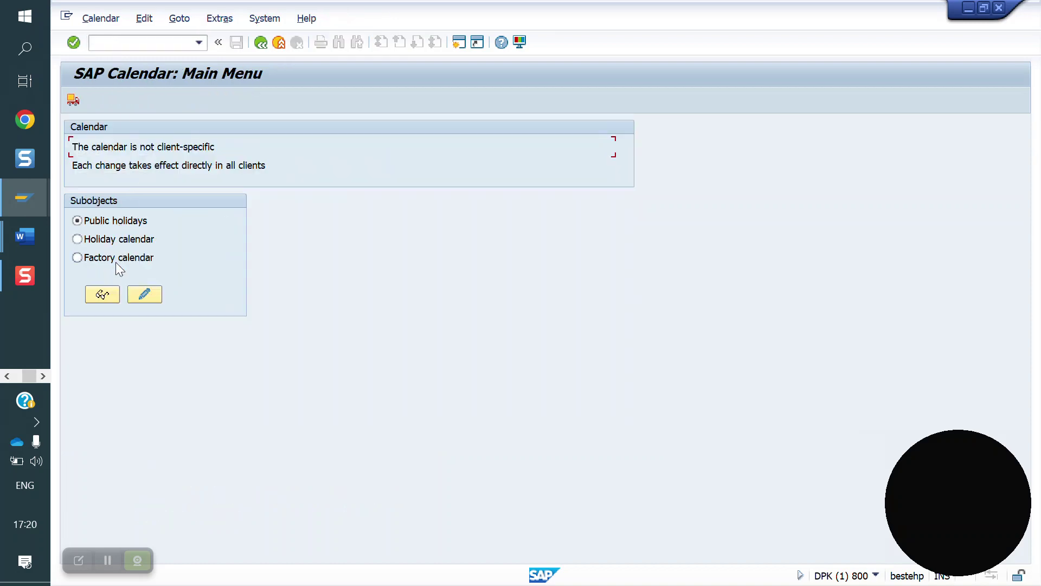
click(106, 257)
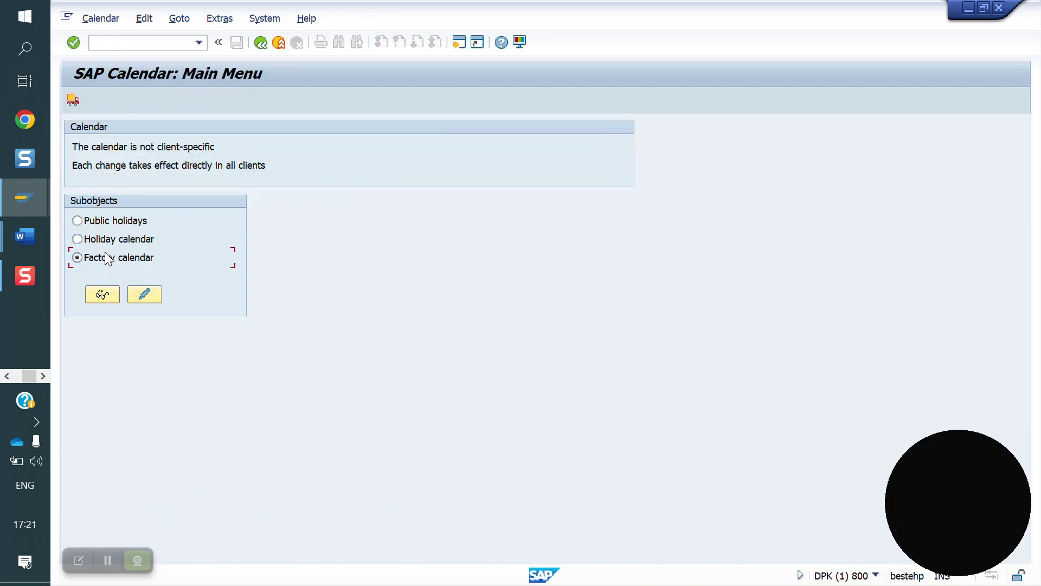
click(153, 296)
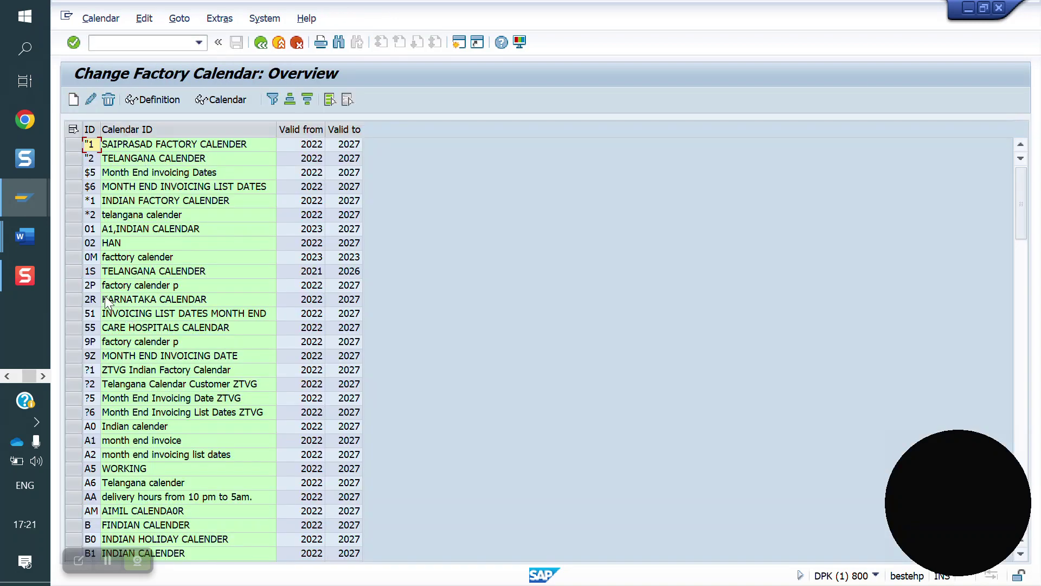
Open the details of factory calendar 01, check its holiday calendar ID and return to the overview.
click(75, 229)
double_click(139, 229)
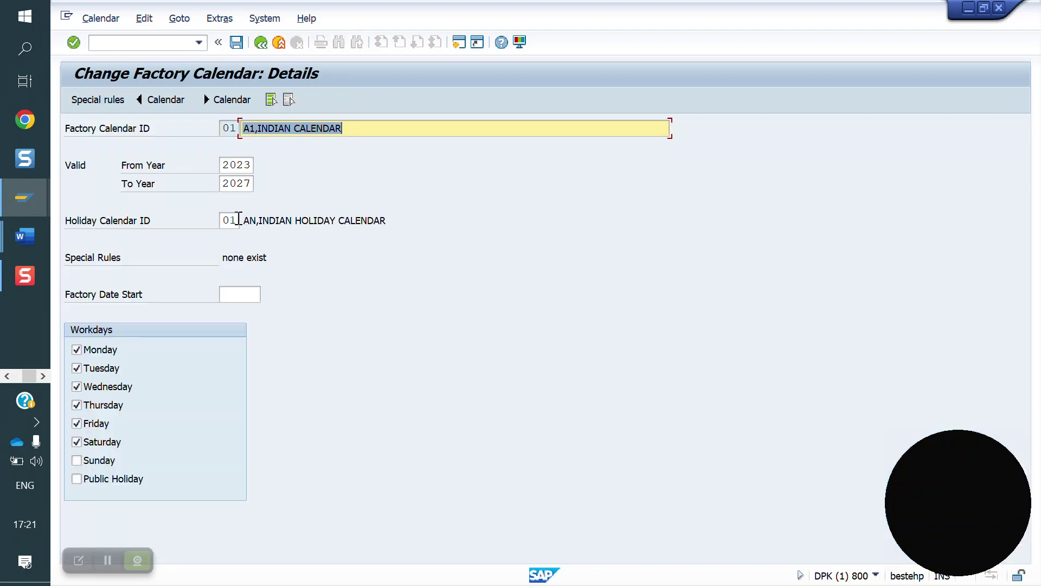
click(239, 219)
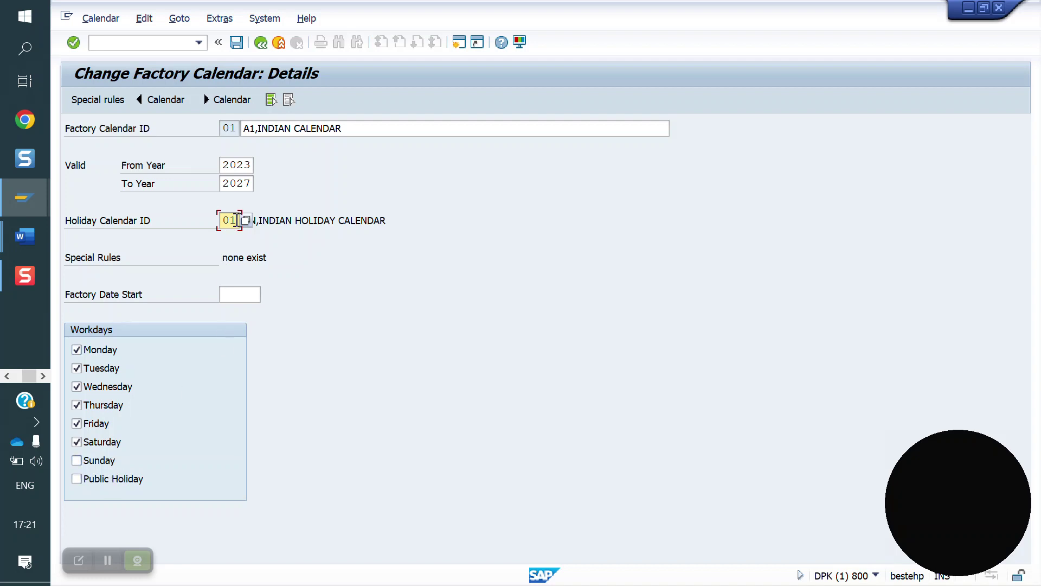
click(261, 42)
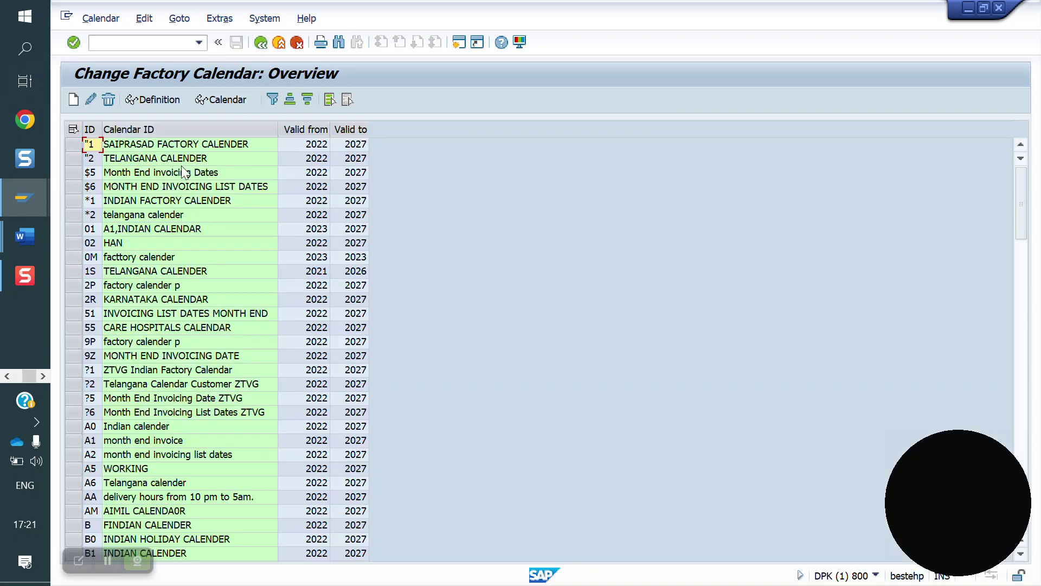
Open holiday calendar 01 (AN,INDIAN HOLIDAY CALENDAR) in change mode from the SAP calendar main menu.
click(260, 41)
click(108, 242)
click(145, 294)
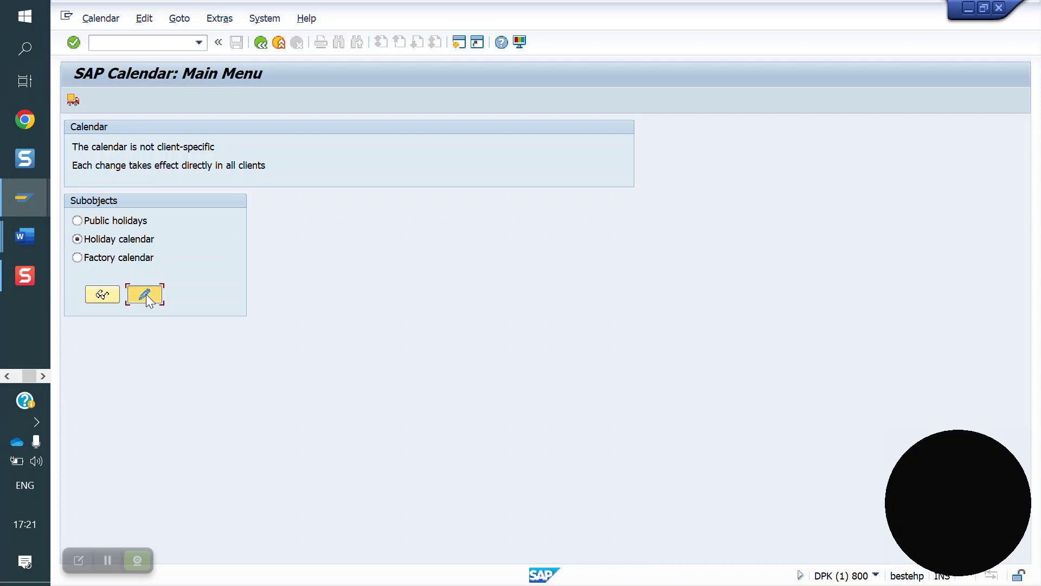
double_click(165, 171)
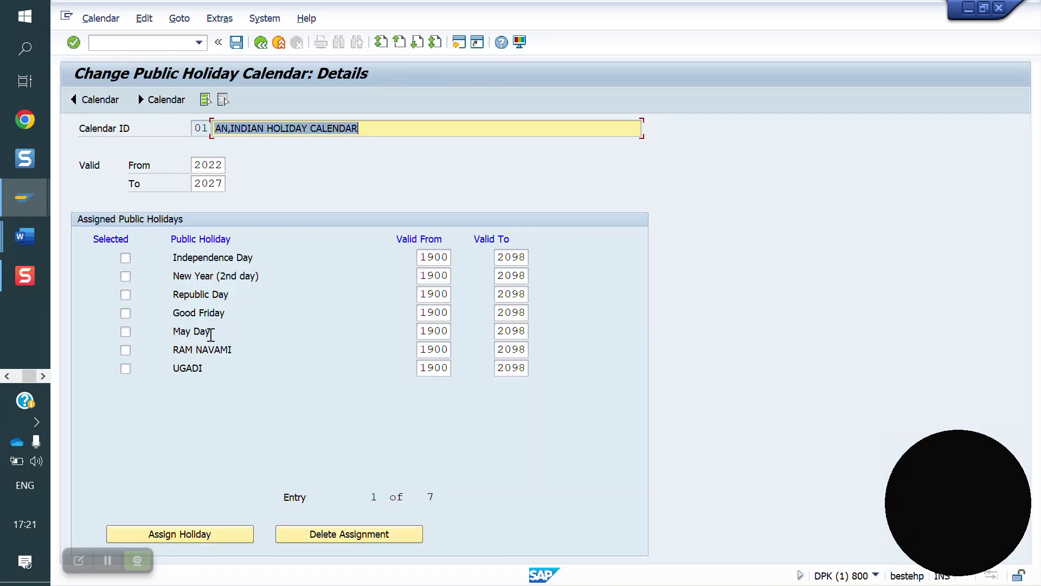
Delete the May Day assignment from holiday calendar 01 and save the calendar, accepting the adjustment of the referencing factory calendars.
click(170, 332)
drag(169, 332, 220, 330)
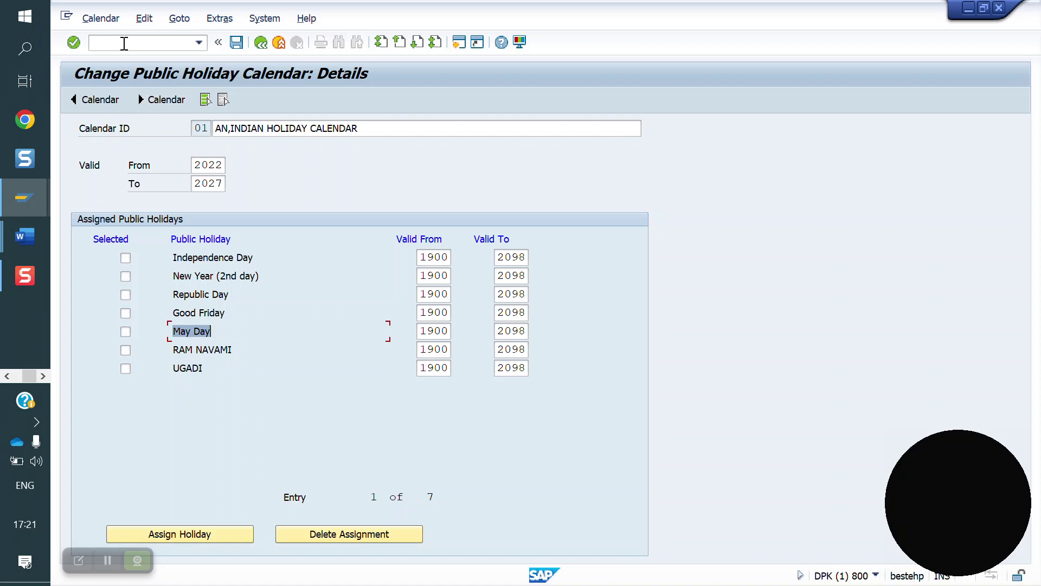
click(126, 333)
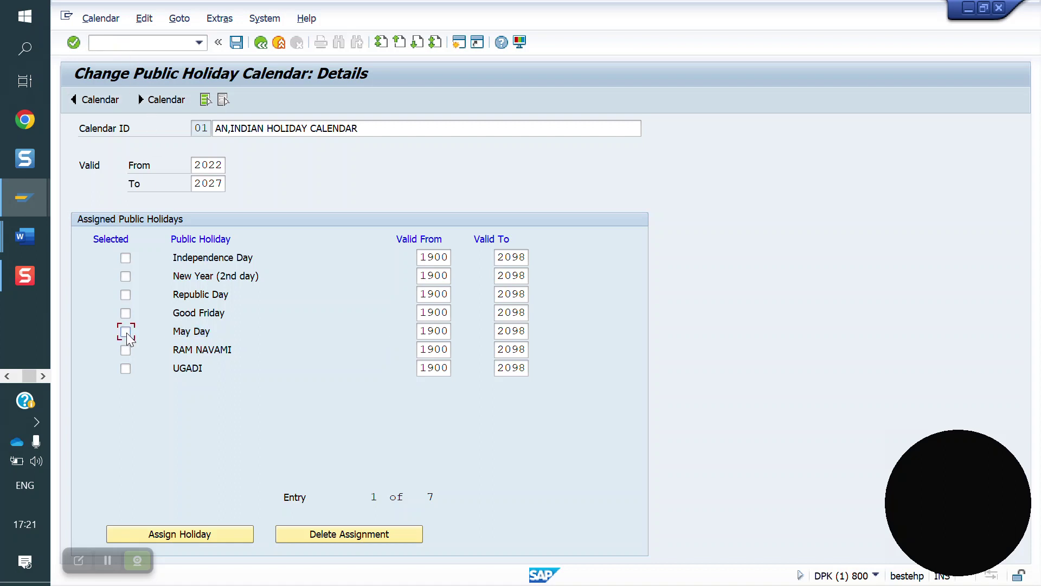
click(339, 530)
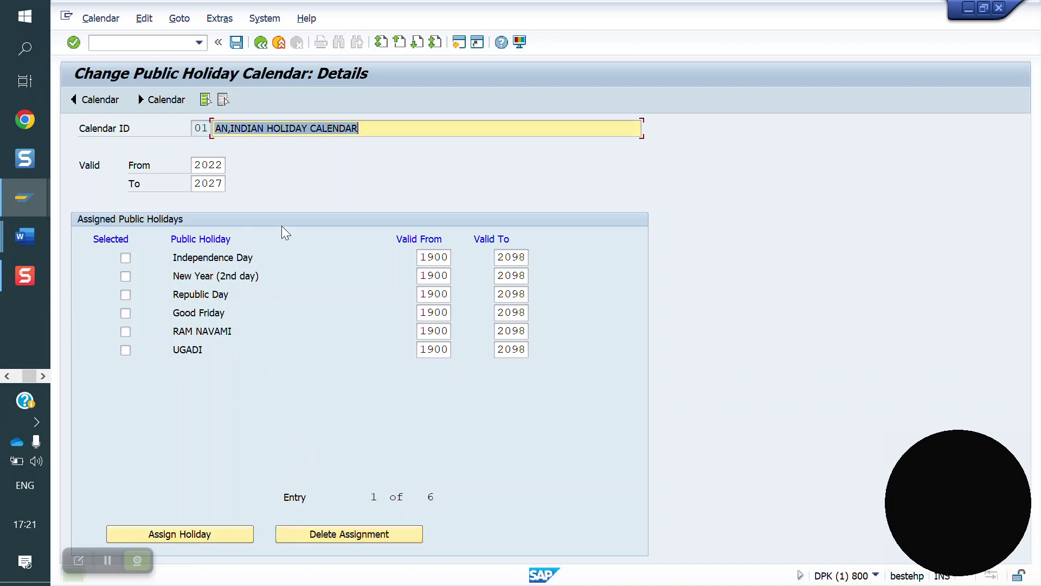
click(237, 43)
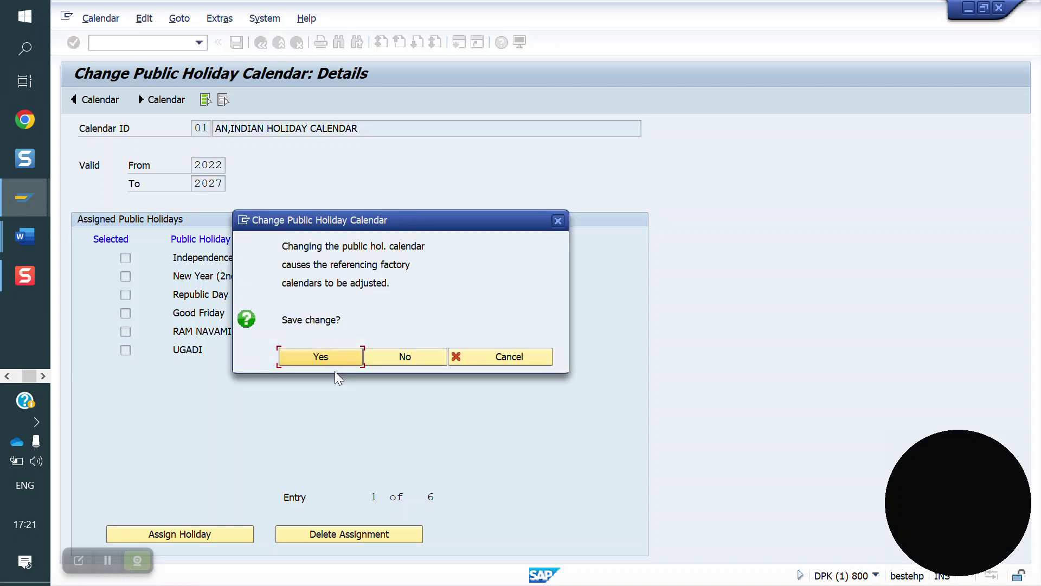
click(328, 359)
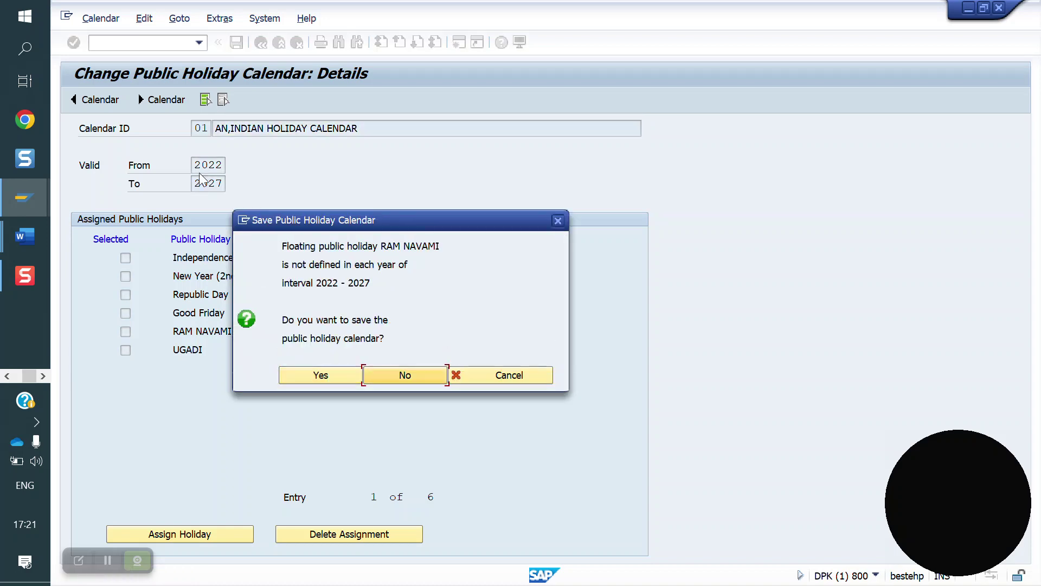
click(305, 376)
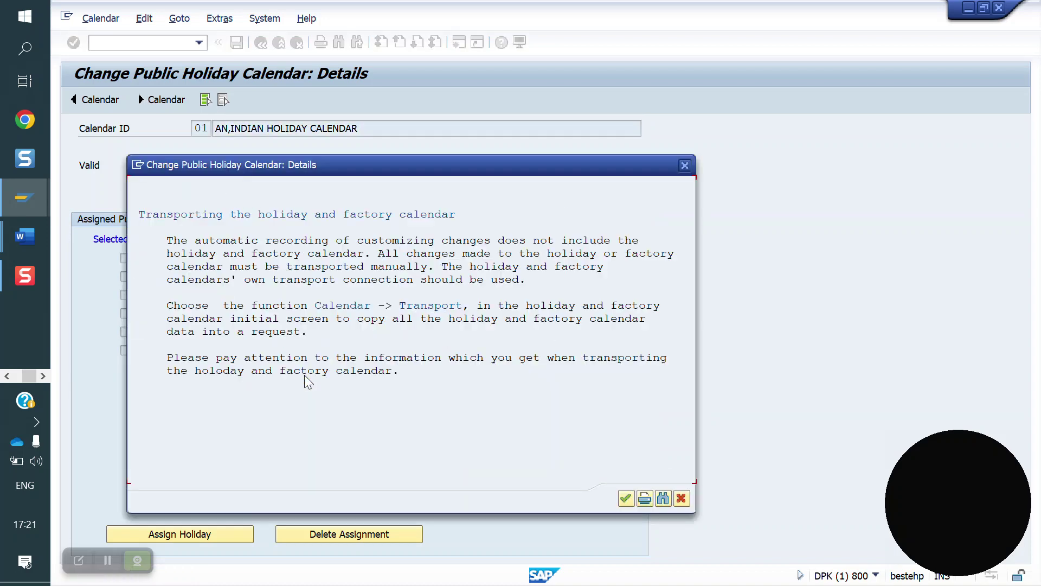
click(630, 500)
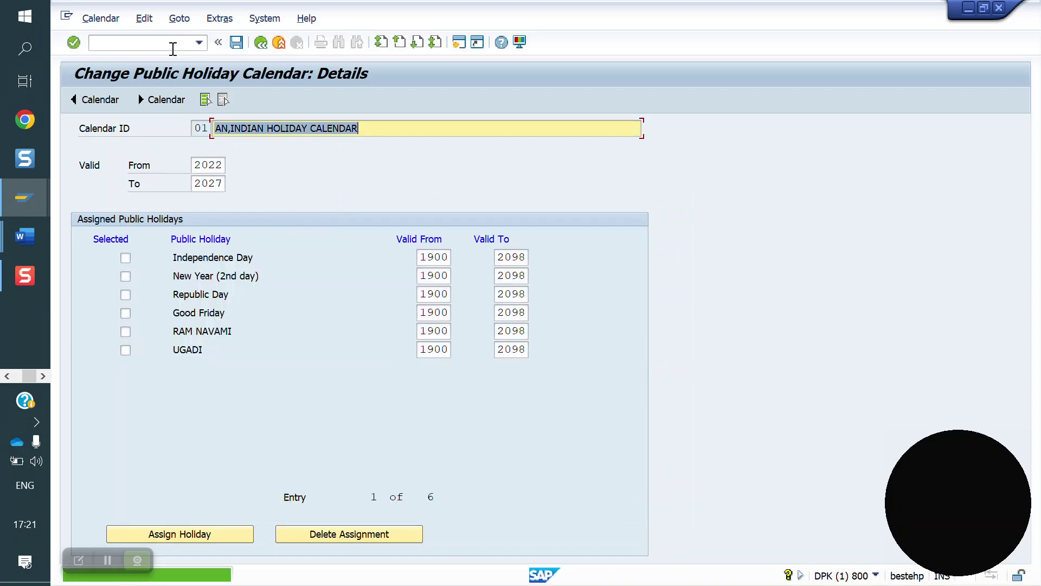
Run transaction VA01 and start another sales order of the Yuga org Order type.
click(151, 48)
text(/NVA01)
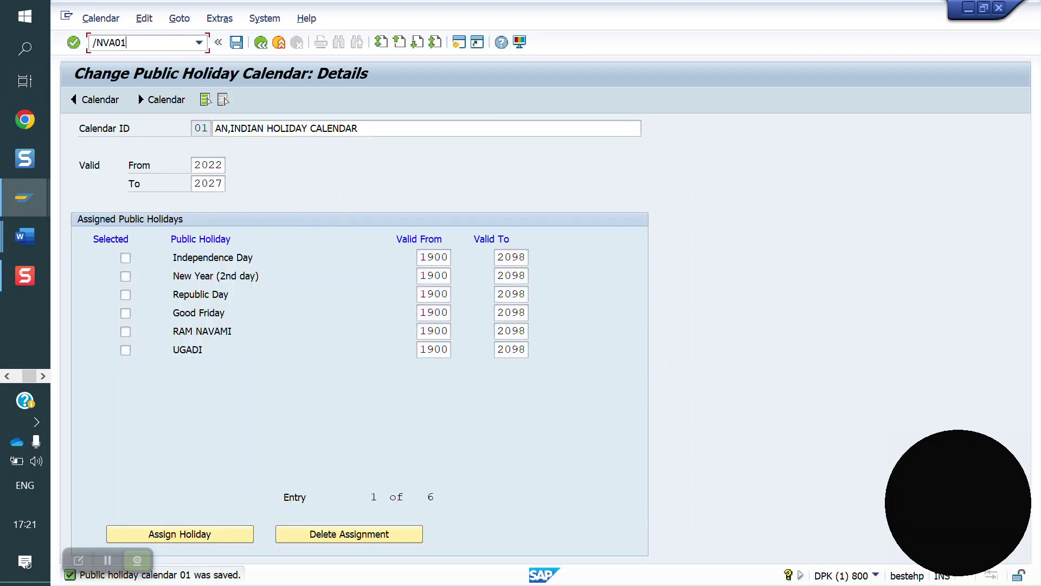
key(Return)
key(F4)
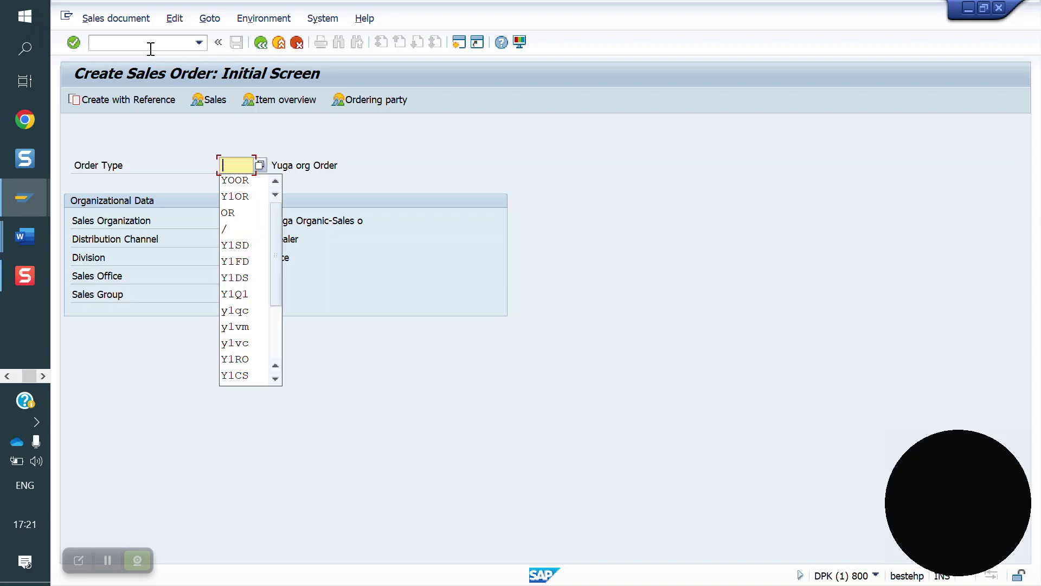
key(Down)
key(Return)
key(Return)
Enter the sold-to party and add an item for material 50065562 with order quantity 1.
key(Down)
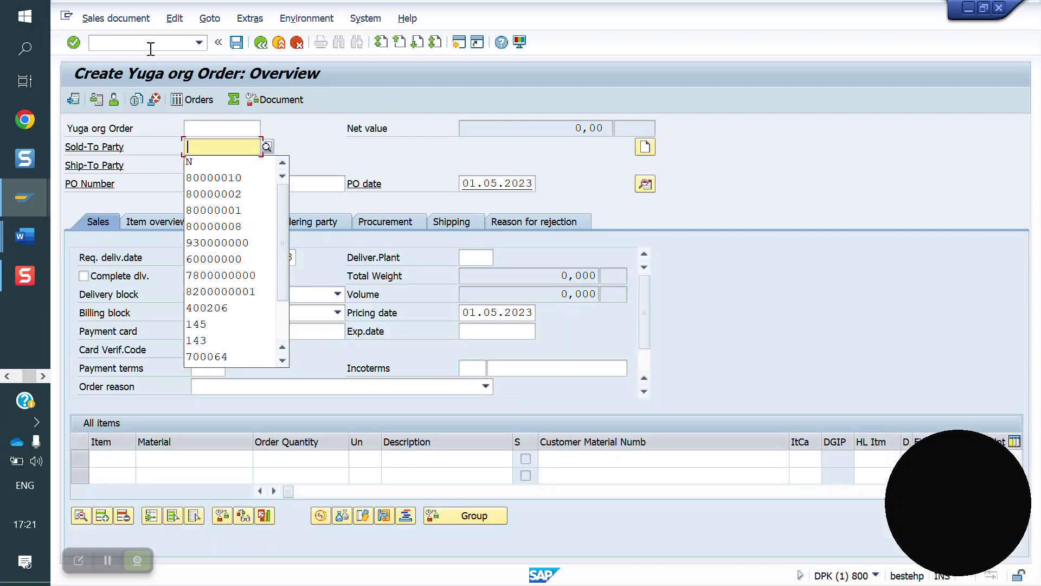
key(Down)
key(Return)
key(Return)
key(Down)
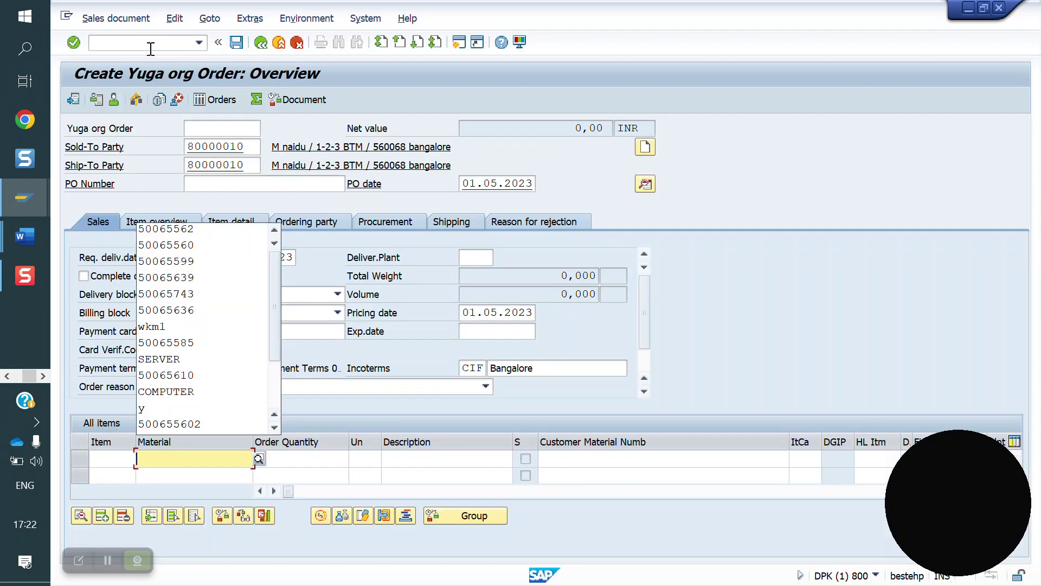
key(Down)
key(Return)
key(Return)
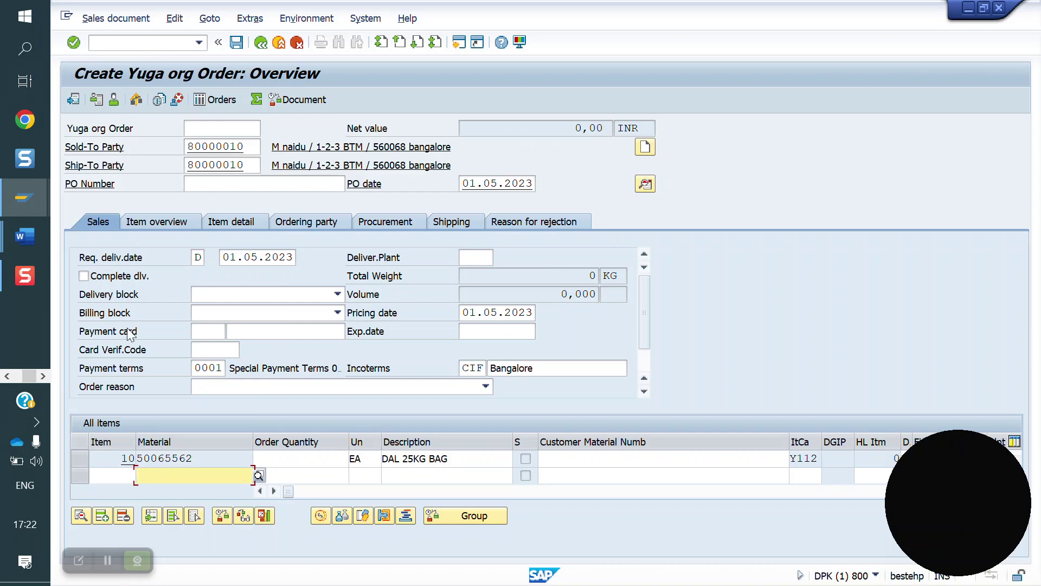
click(300, 460)
text(1)
key(Return)
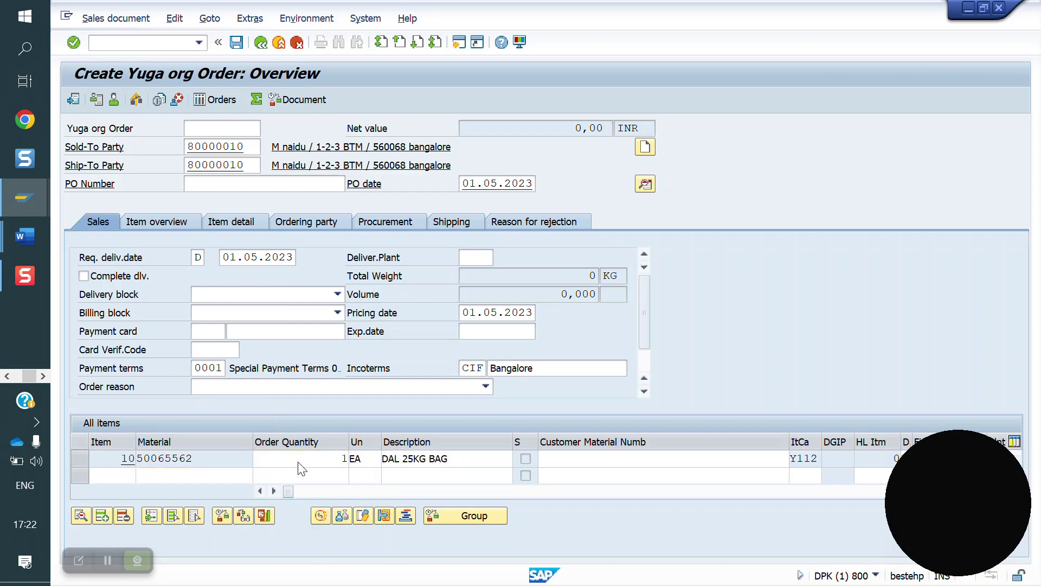
Open the schedule lines of item 10 and check the delivery date and schedule line category.
double_click(221, 459)
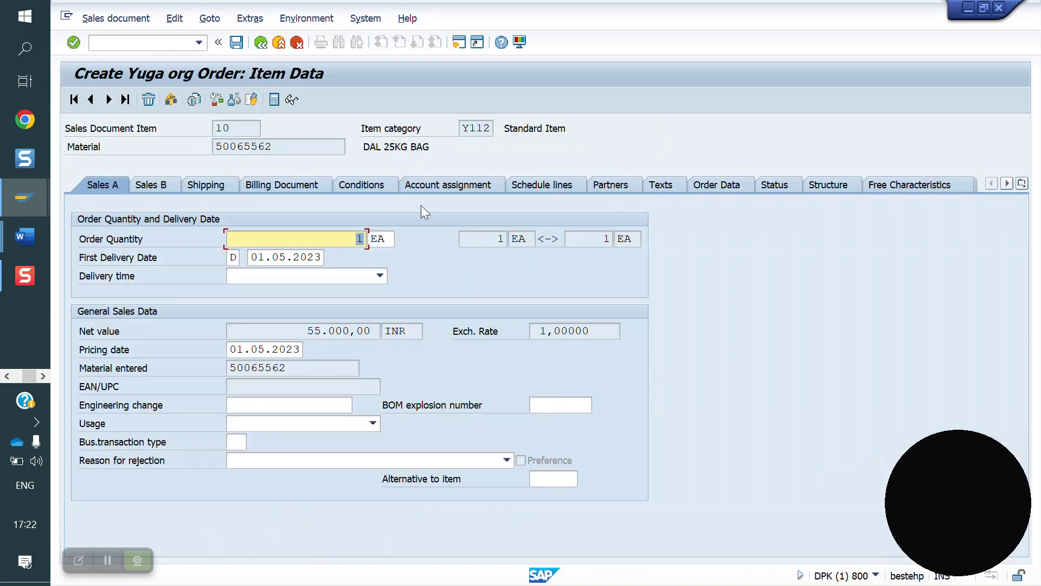
click(529, 186)
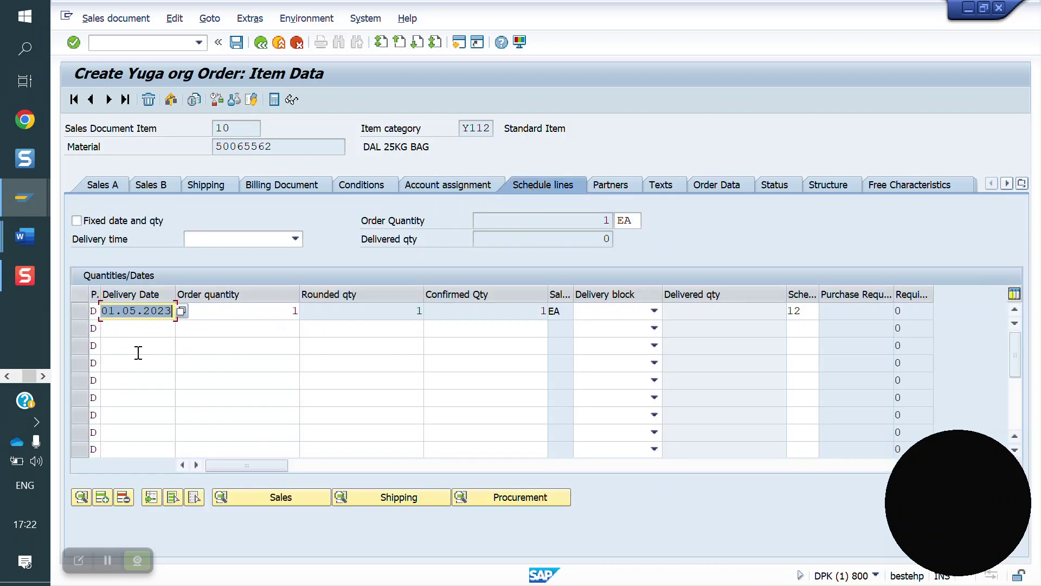
click(210, 342)
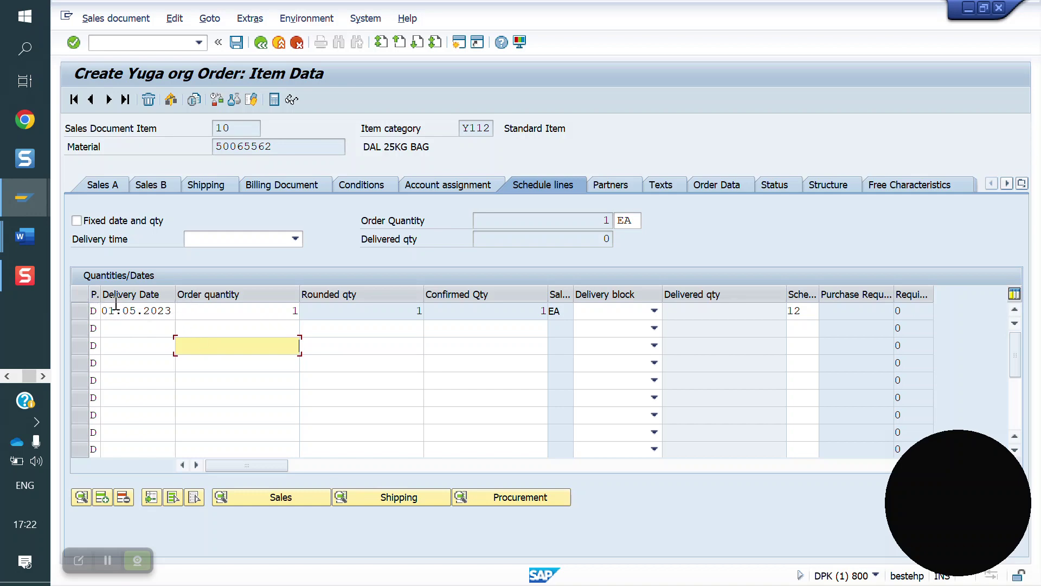
Leave the schedule lines and create the outbound delivery directly from the sales order.
click(262, 46)
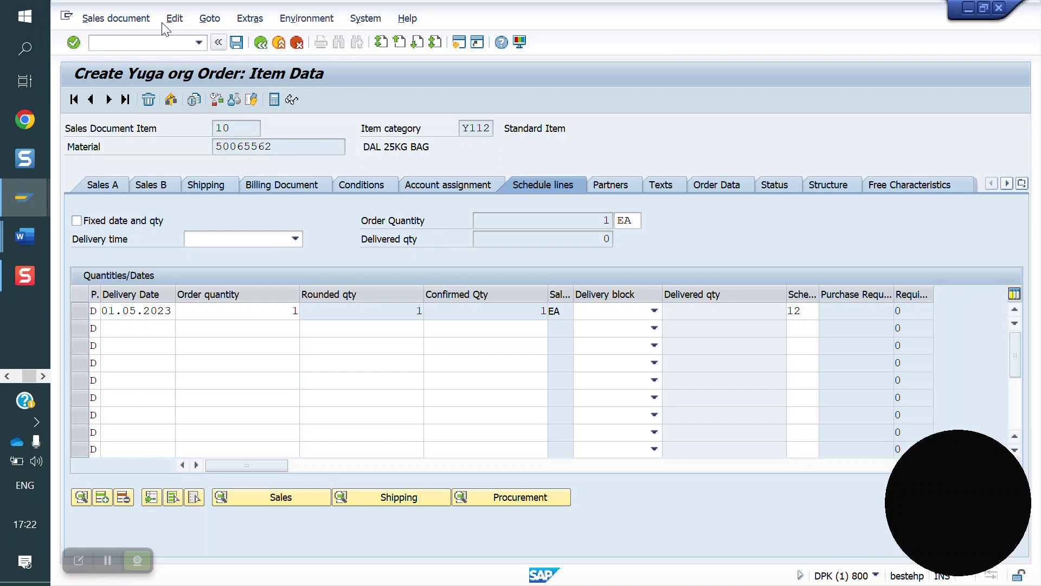
click(116, 18)
click(161, 143)
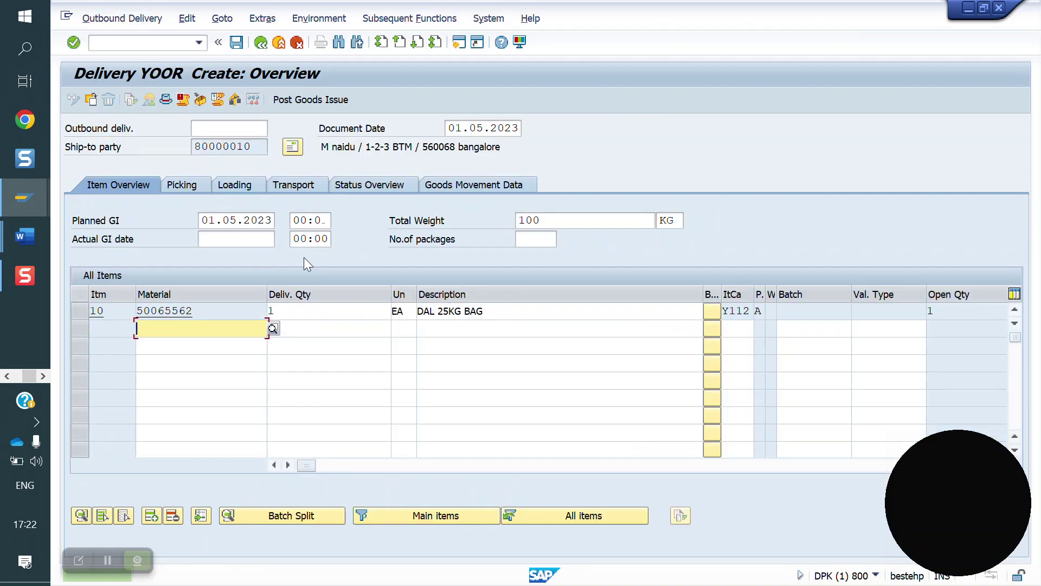
Set the storage location of delivery item 10 to FG01 in its picking data.
click(181, 186)
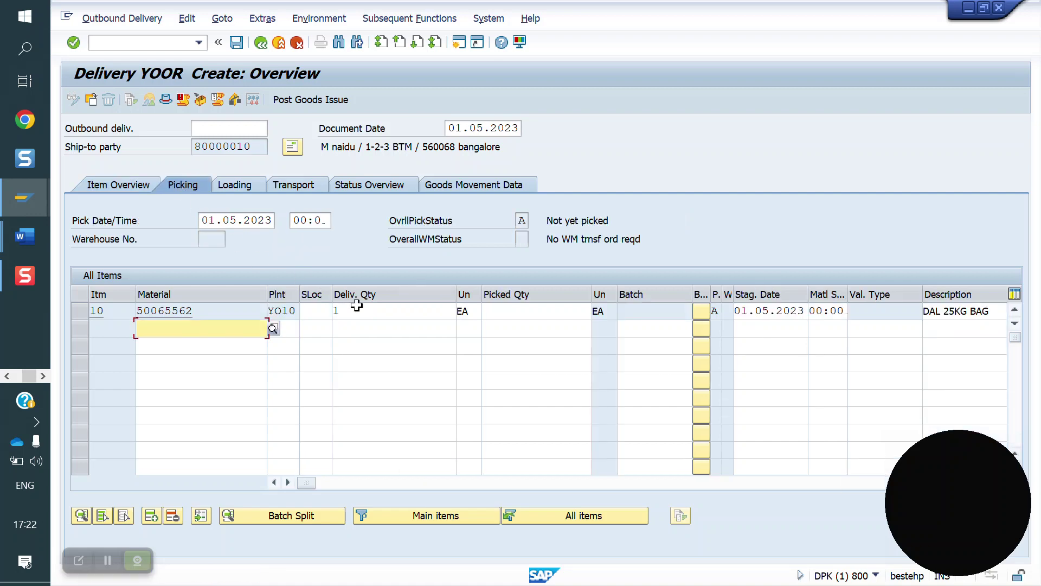
click(317, 308)
text(FG01)
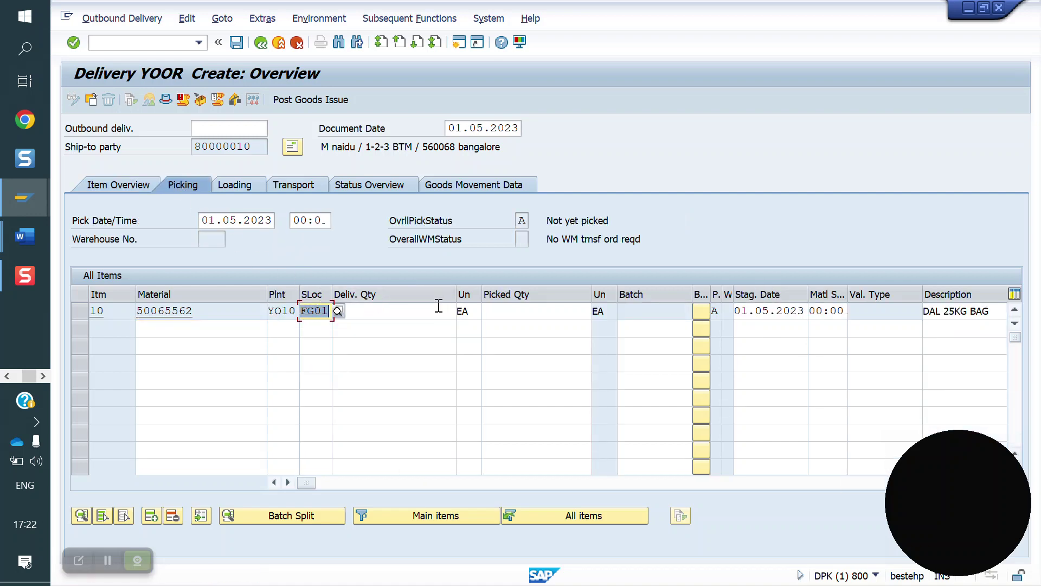
double_click(502, 314)
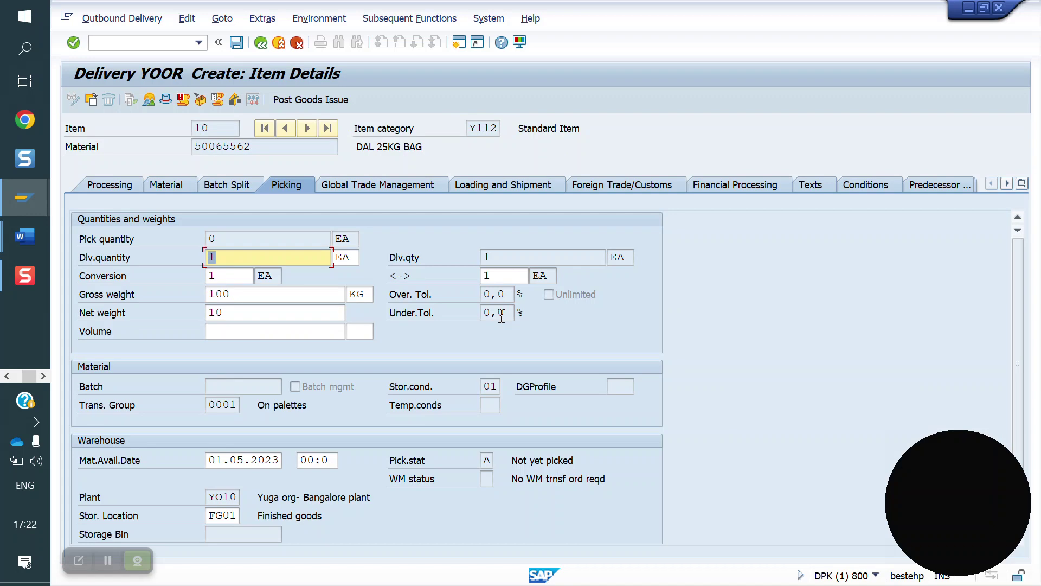
click(261, 42)
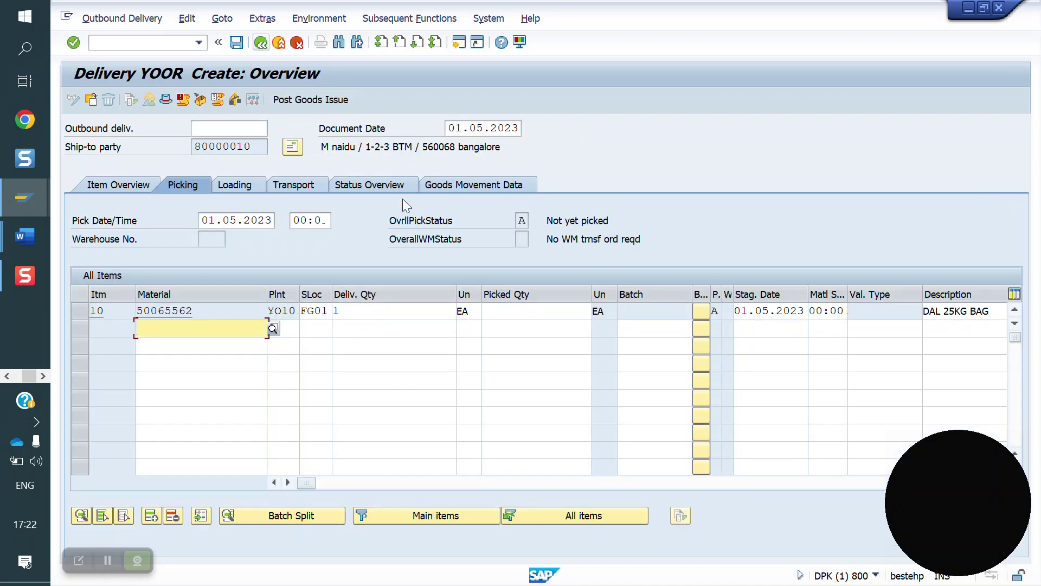
Set the picked quantity of item 10 to 1 and post the goods issue for the delivery.
click(506, 310)
text(1)
key(Return)
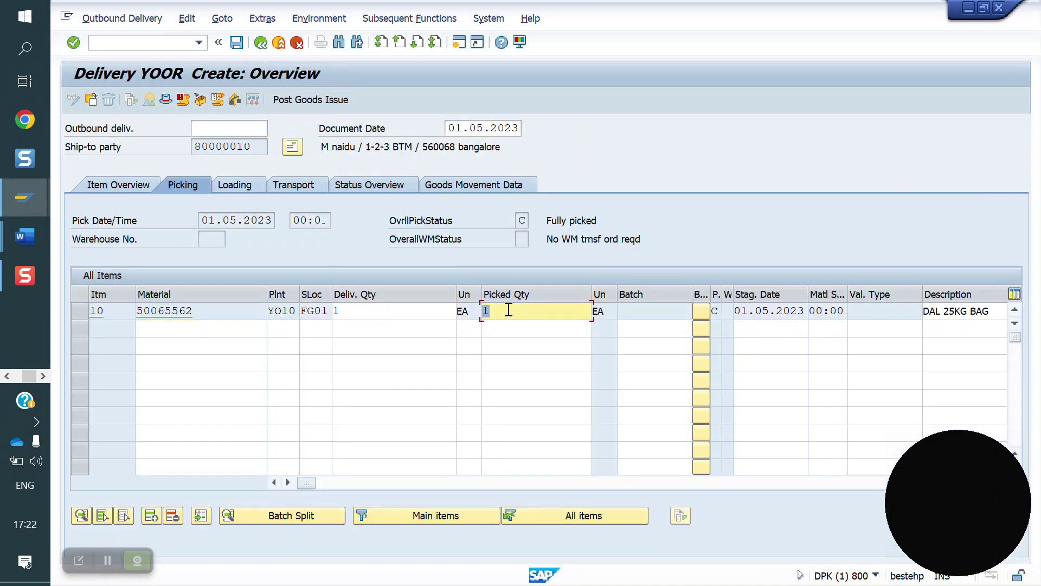
click(288, 100)
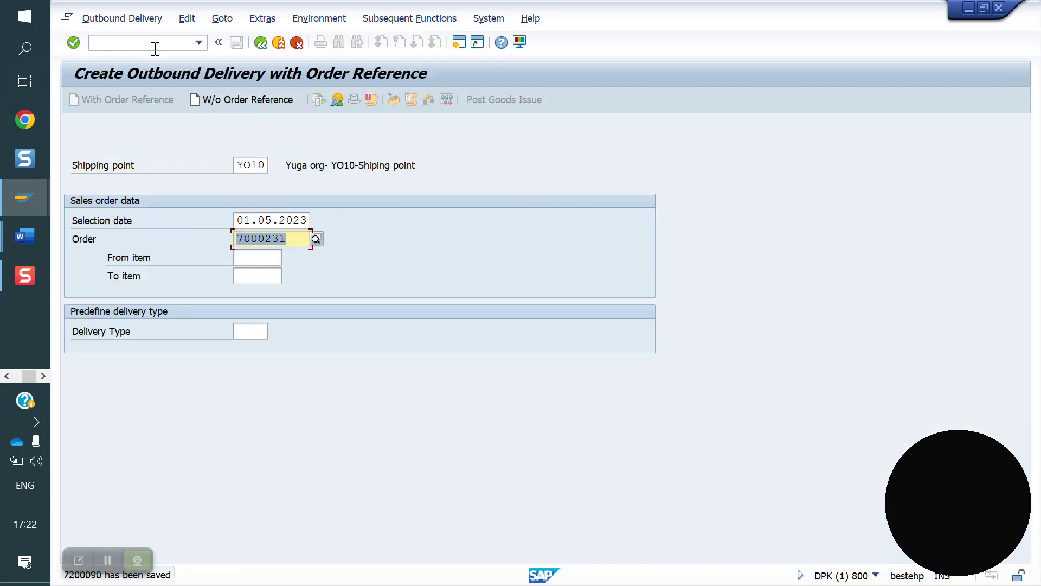
Run transaction VOV6 and open the details of schedule line category CN to review its movement type.
click(154, 46)
text(/NVO)
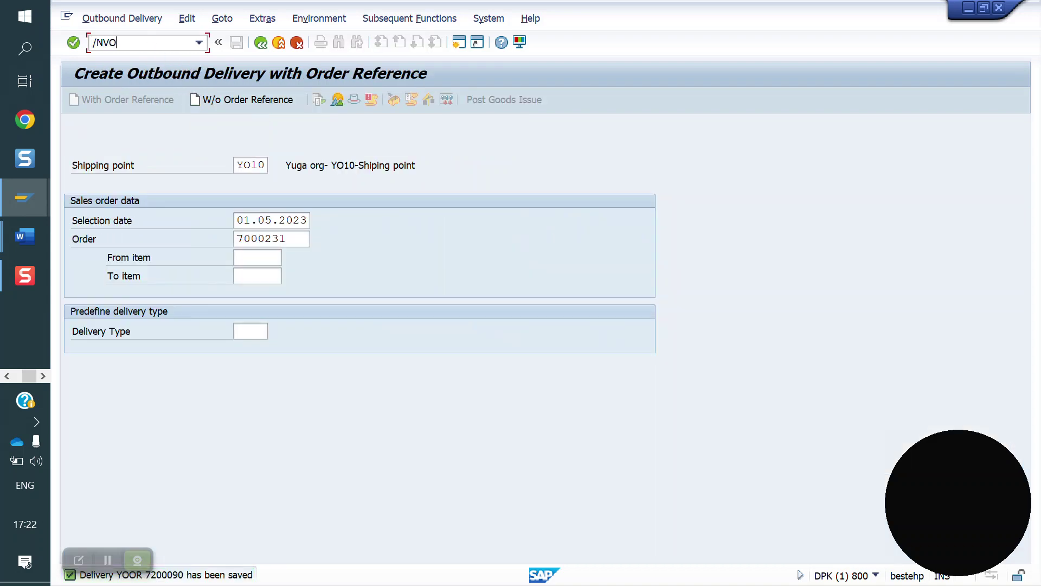
text(V6)
key(Return)
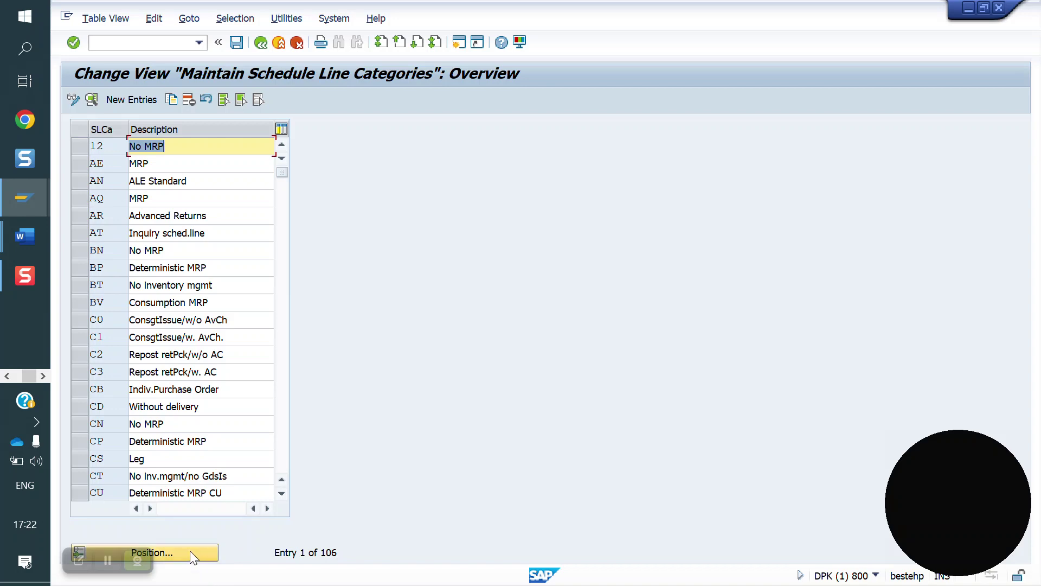
double_click(113, 424)
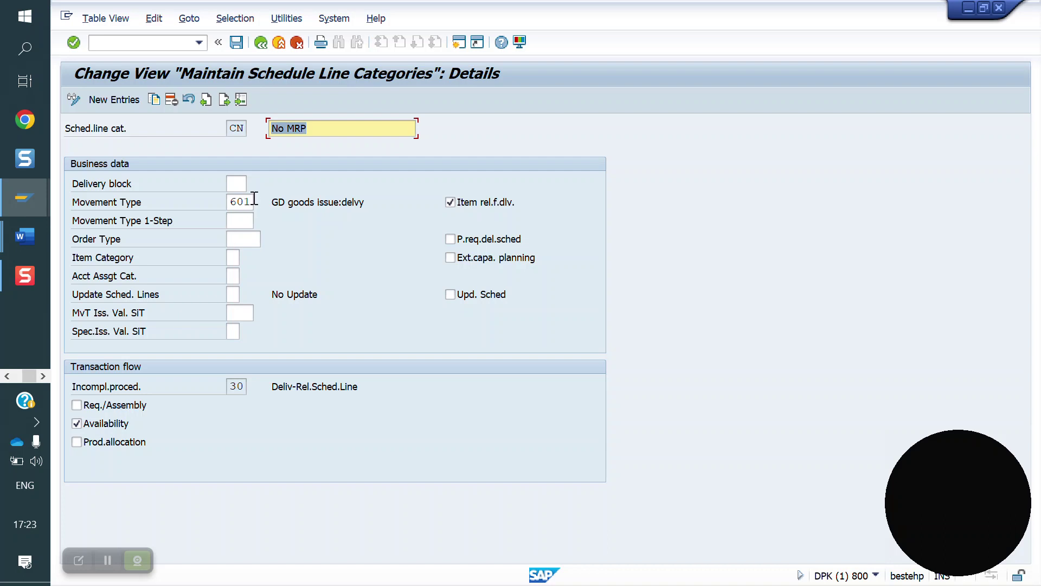
Bring up the details of schedule line category DN and check its movement type.
click(245, 96)
text(DN)
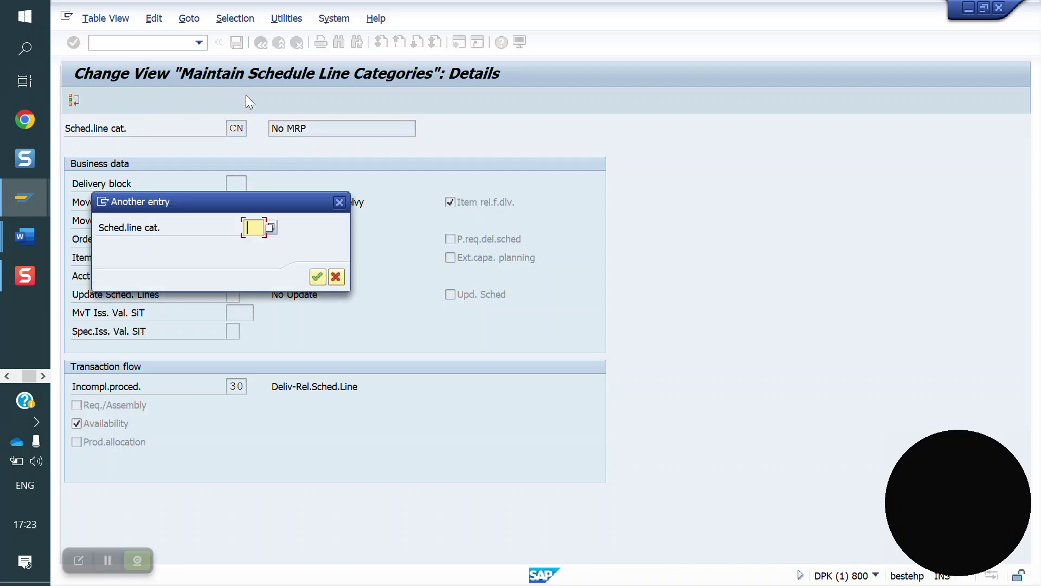
key(Return)
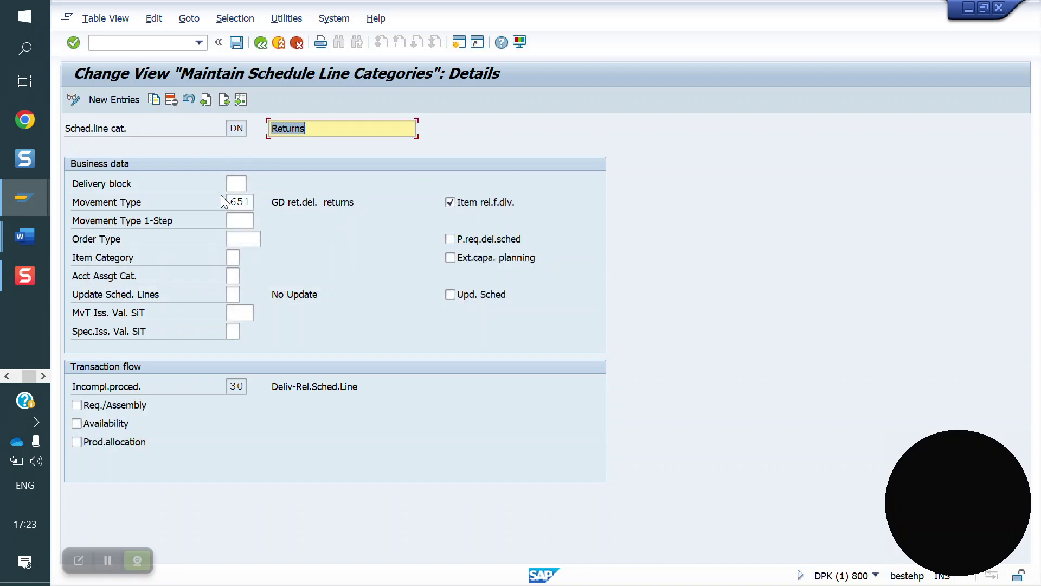
click(240, 202)
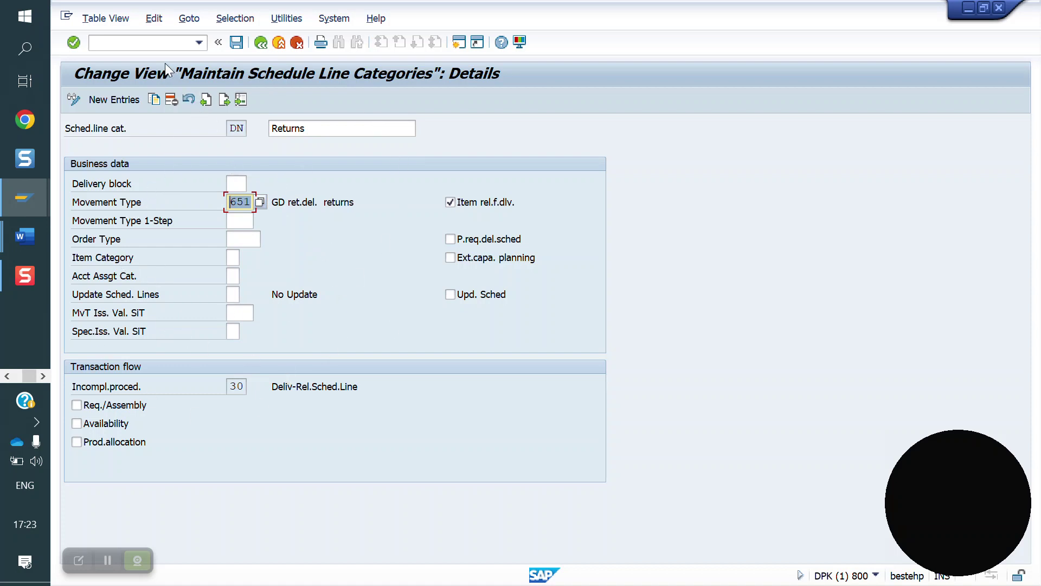
Run transaction VOV5 and position the schedule line category assignments at item category Y112.
click(130, 43)
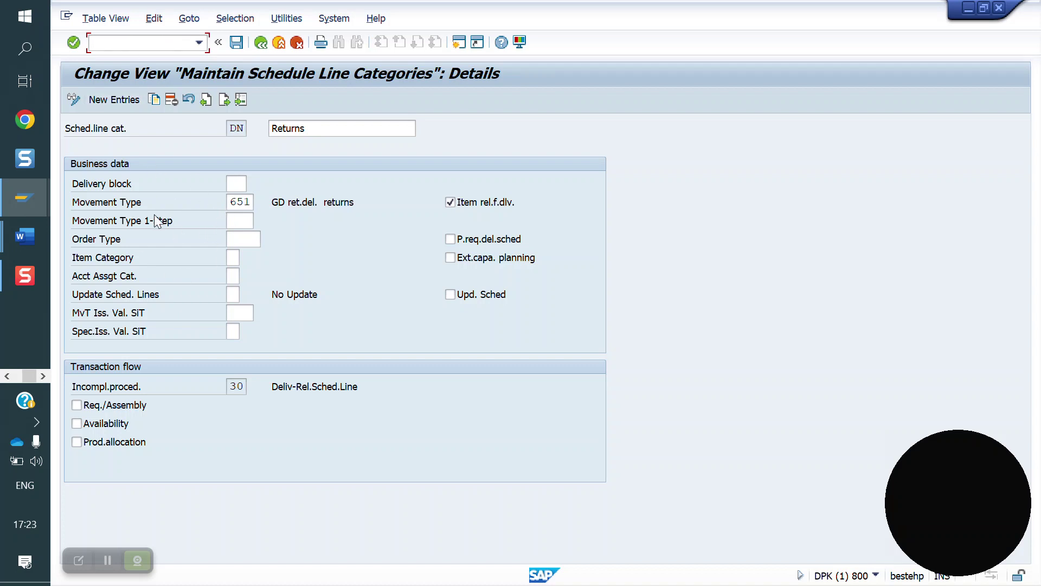
text(/NVOV5)
key(Return)
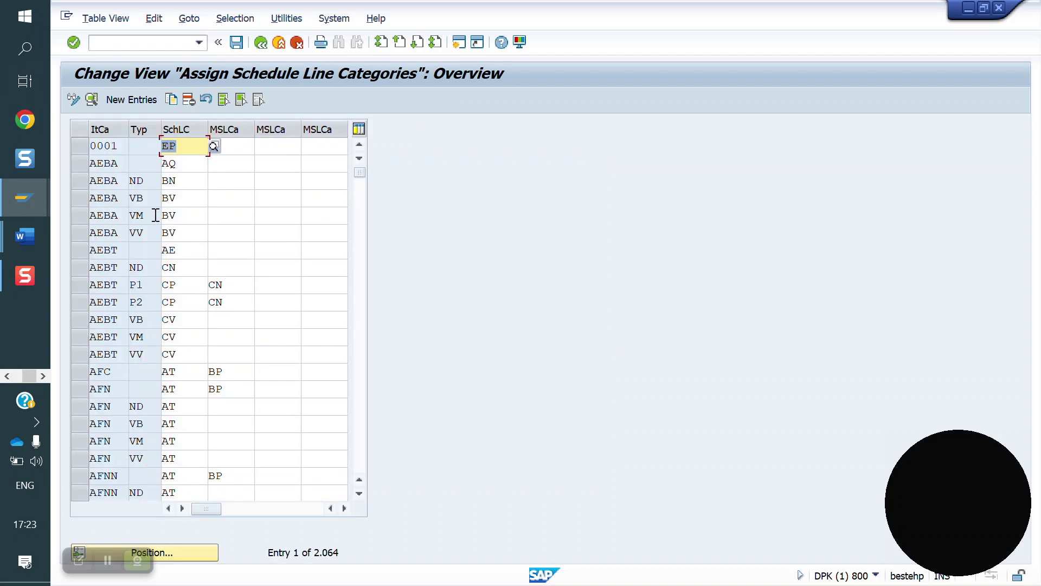
click(202, 551)
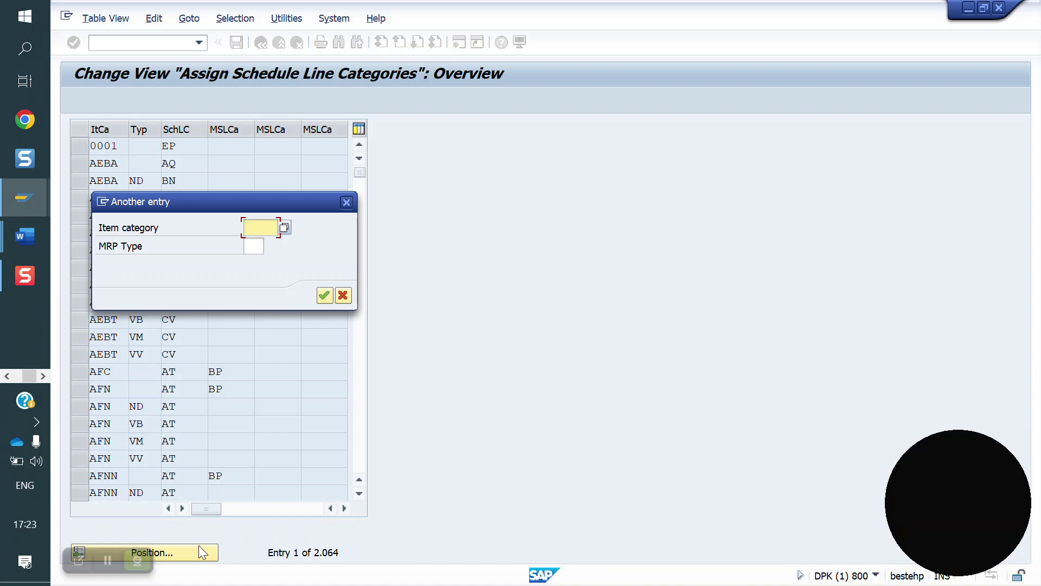
text(Y)
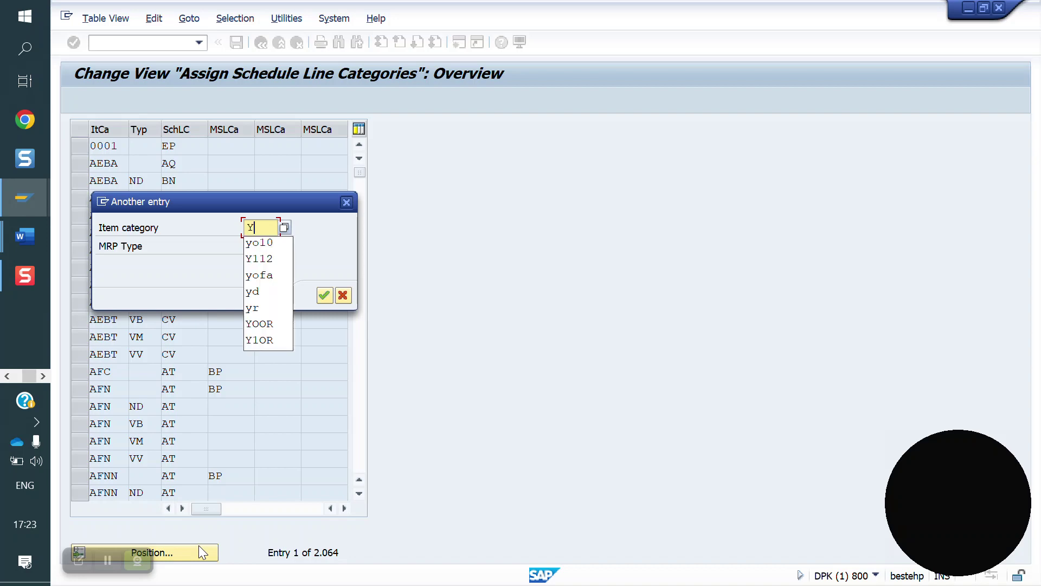
text(11)
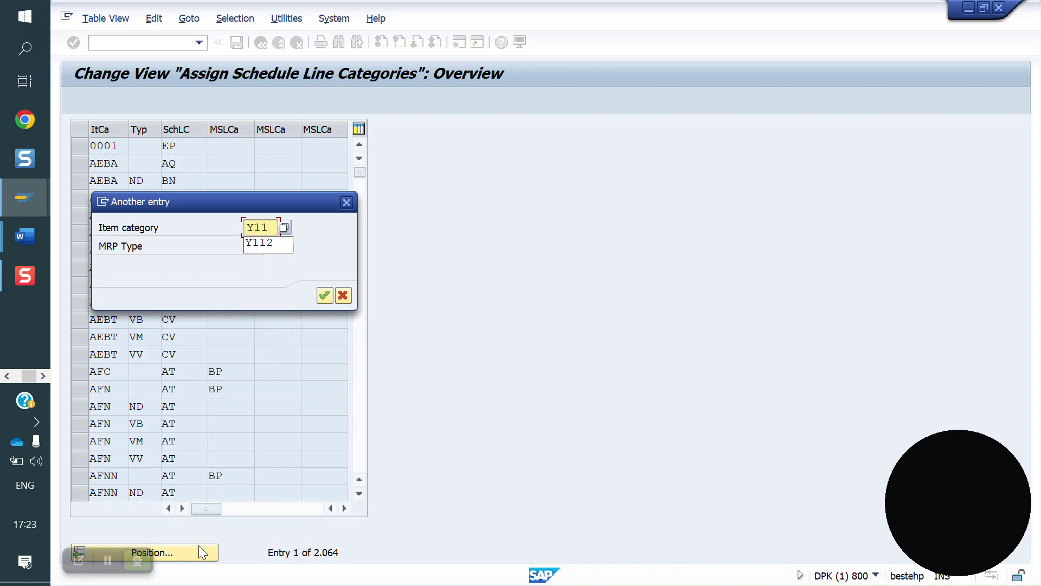
text(2)
key(Return)
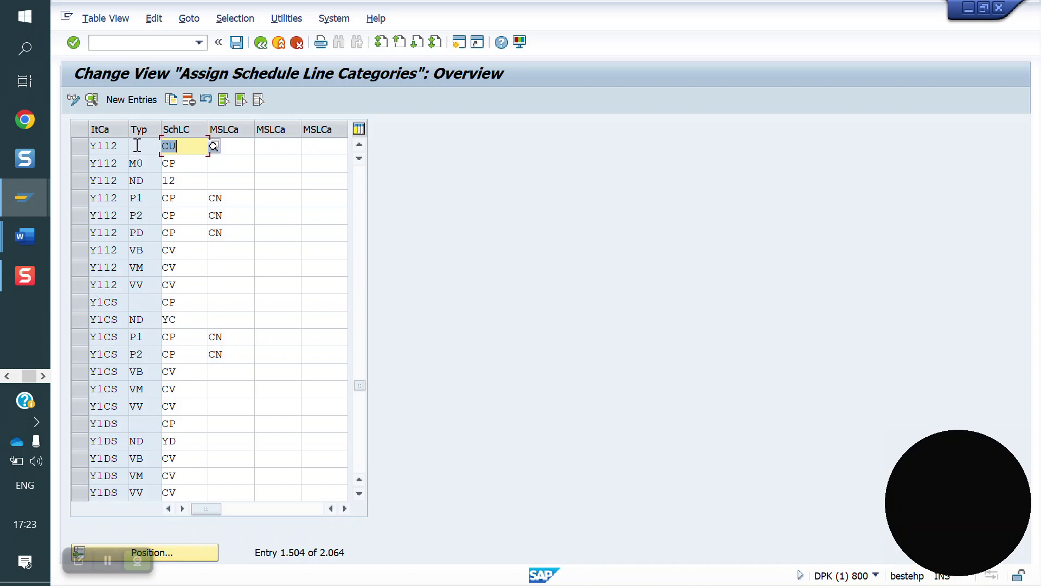
Assign schedule line category 12 to item category Y112 without an MRP type, and save the change under the proposed customizing request.
click(196, 145)
key(BackSpace)
key(BackSpace)
text(12)
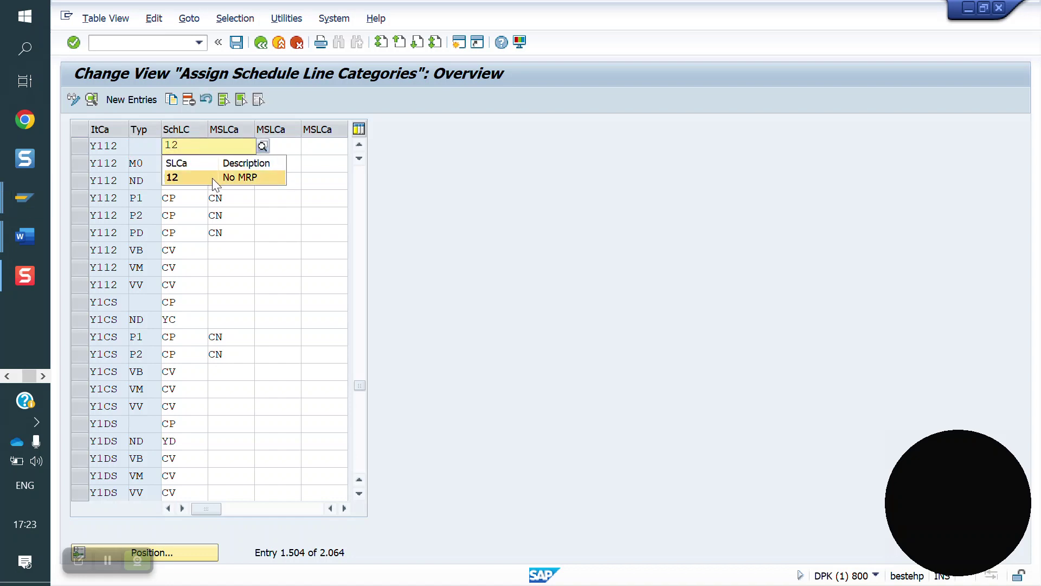
click(212, 178)
click(196, 179)
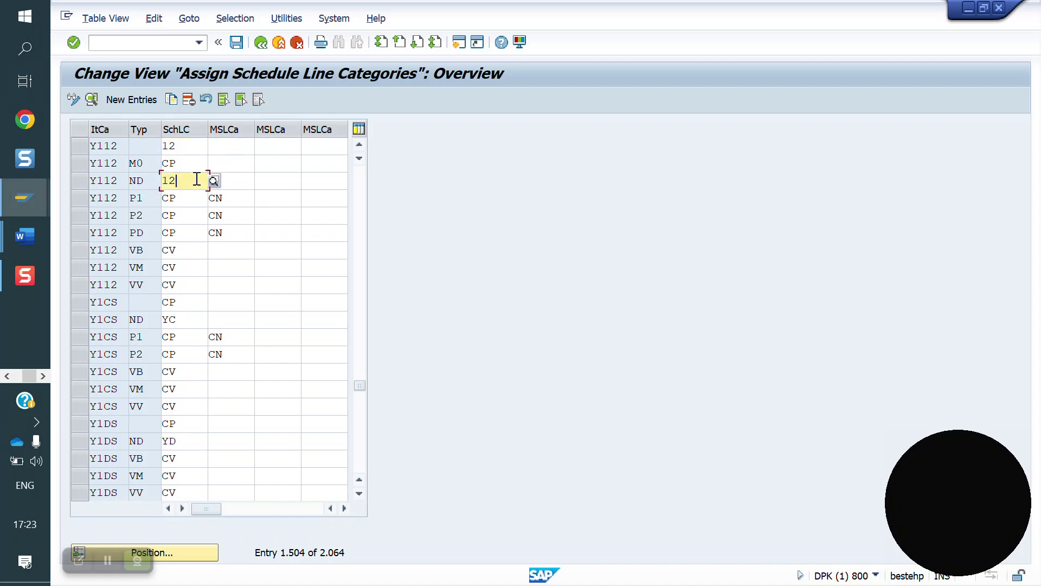
click(191, 234)
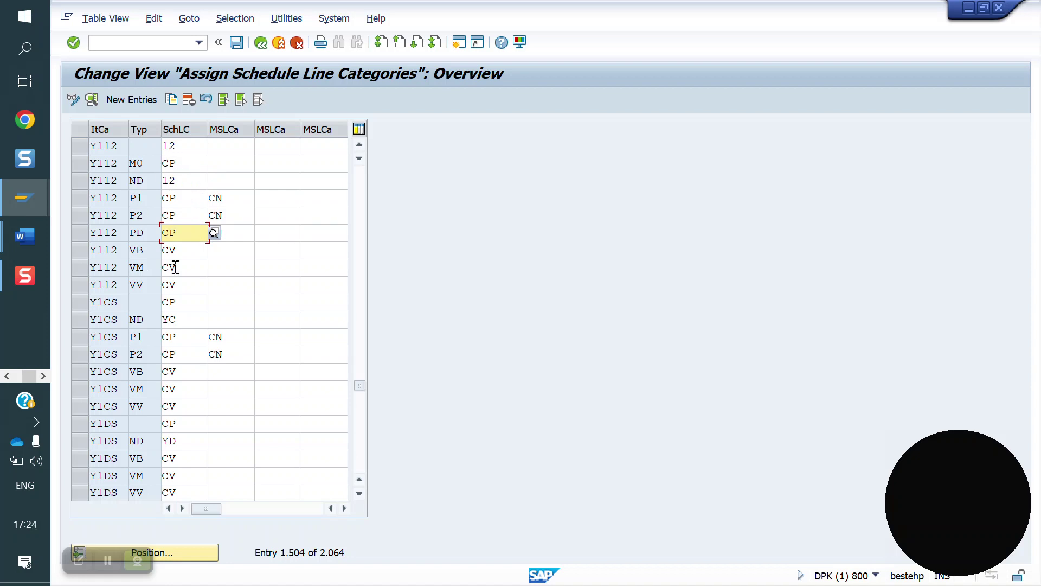
click(237, 43)
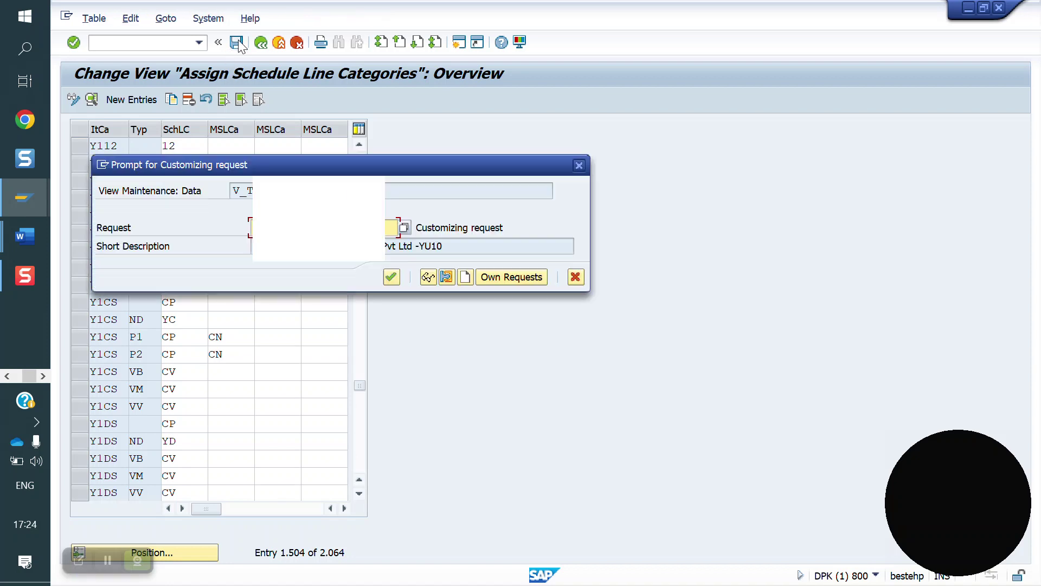
click(391, 278)
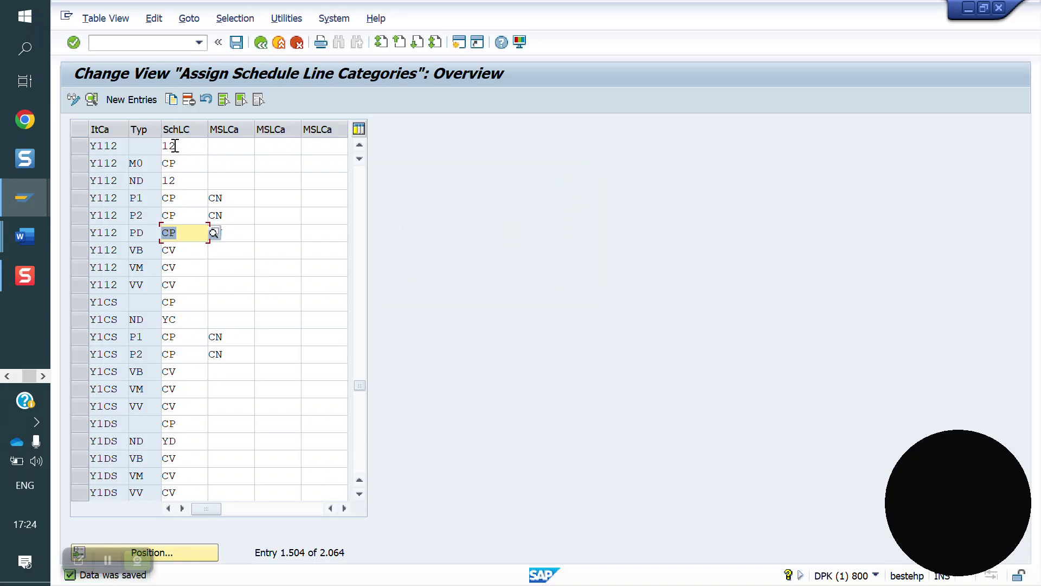
Switch to Word and show the WELCOME TO YOU document with the channel and class details.
click(160, 42)
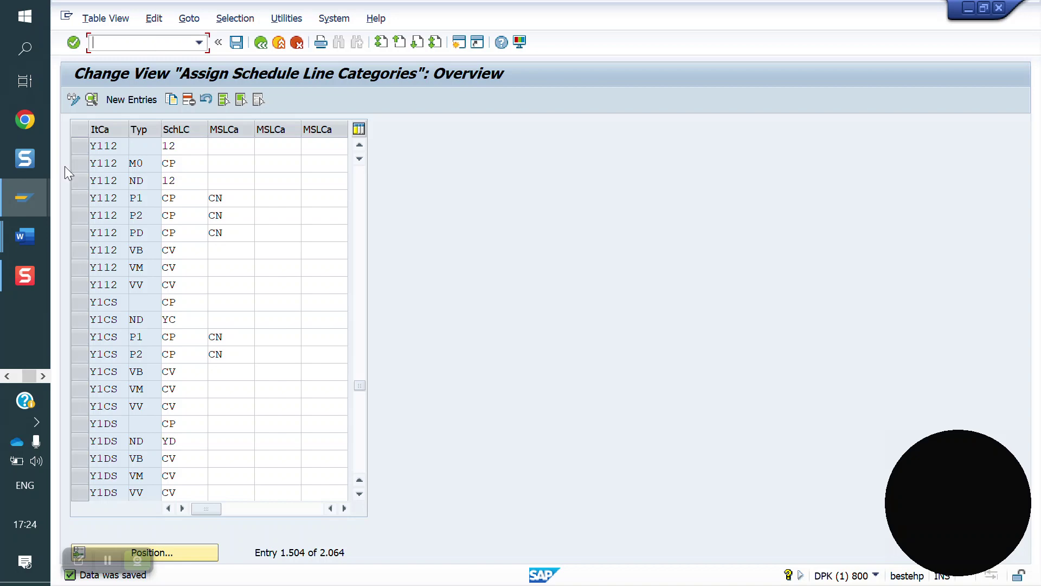
mouse_move(24, 238)
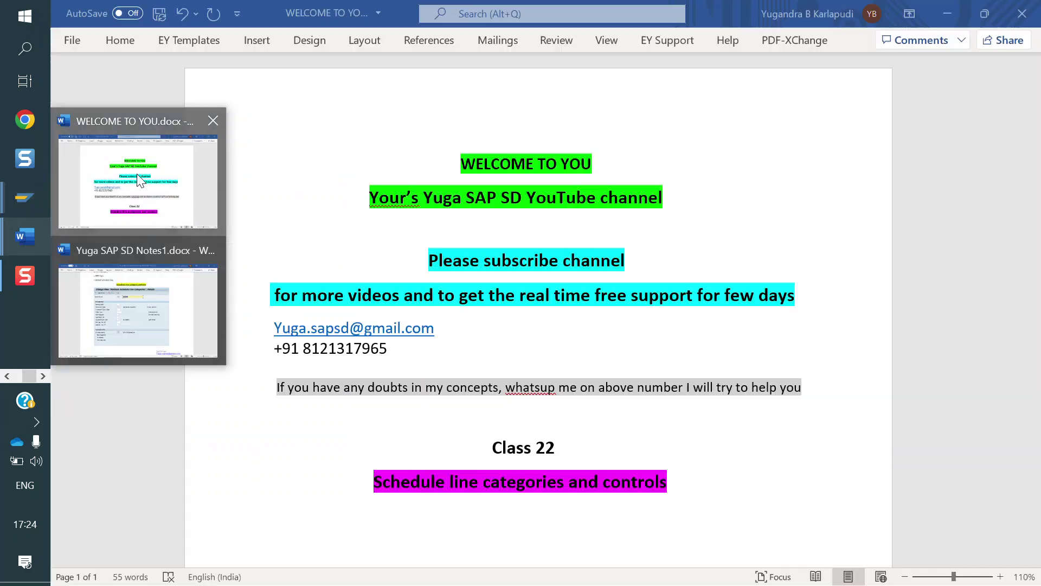
click(136, 174)
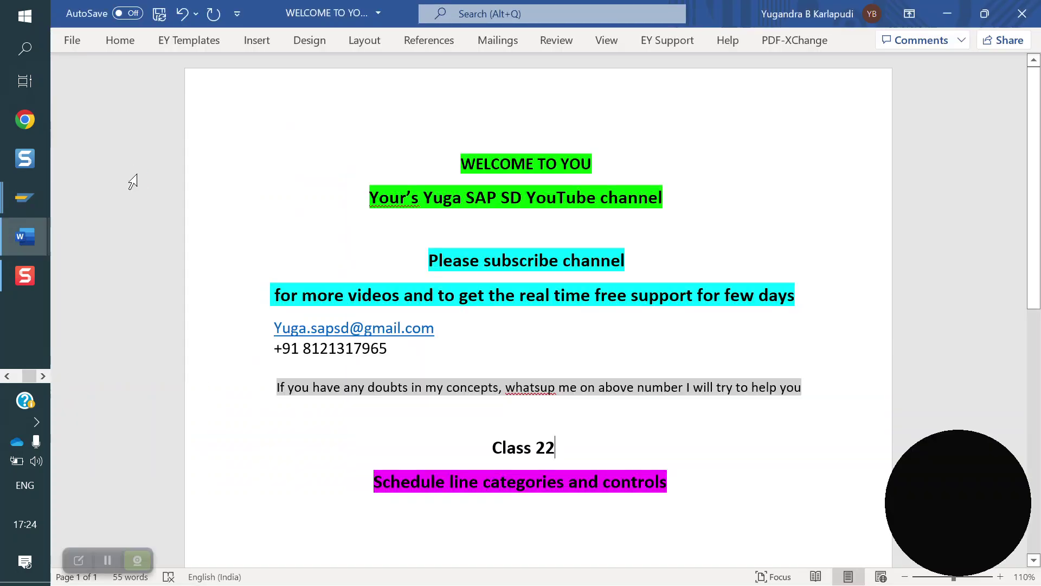